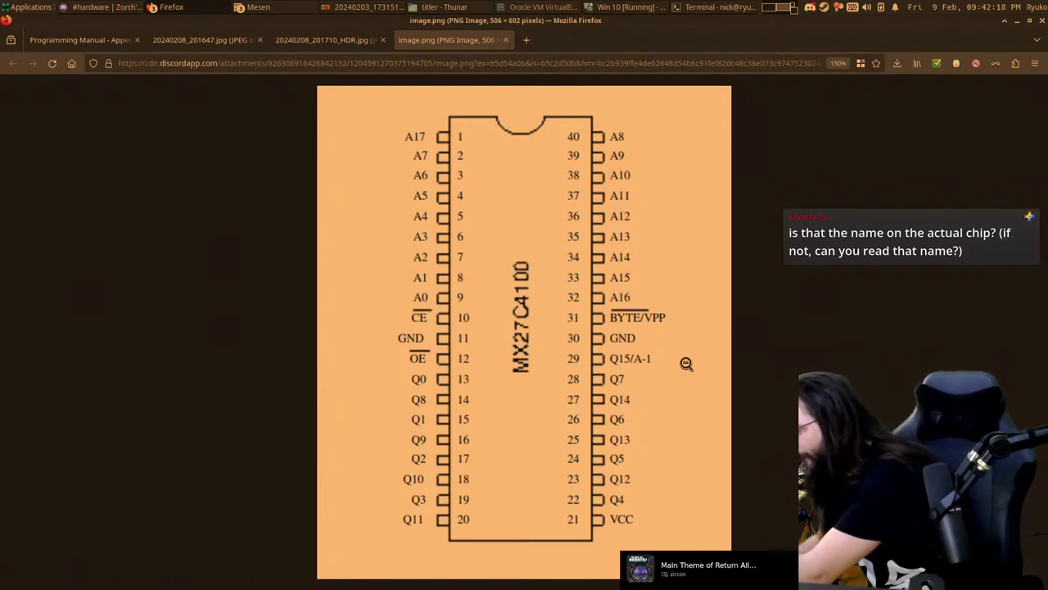
Step: Switch to the image viewer and browse the board photos to find 20240203_172357.jpg
{"action": "left_click", "coordinate": [471, 6]}
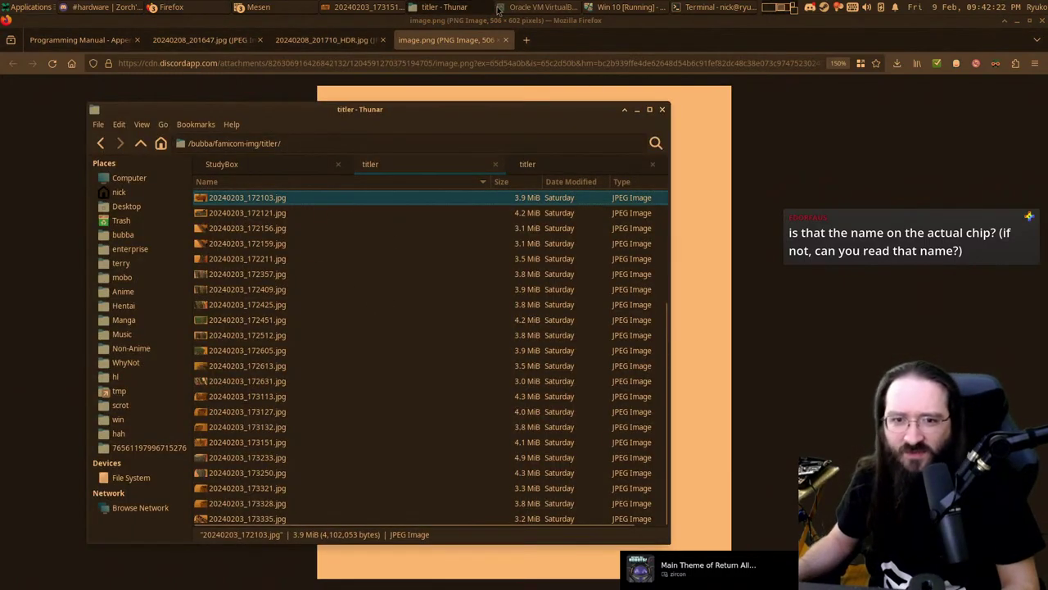
{"action": "left_click", "coordinate": [368, 7]}
{"action": "scroll", "coordinate": [389, 334], "scroll_direction": "up", "scroll_amount": 1}
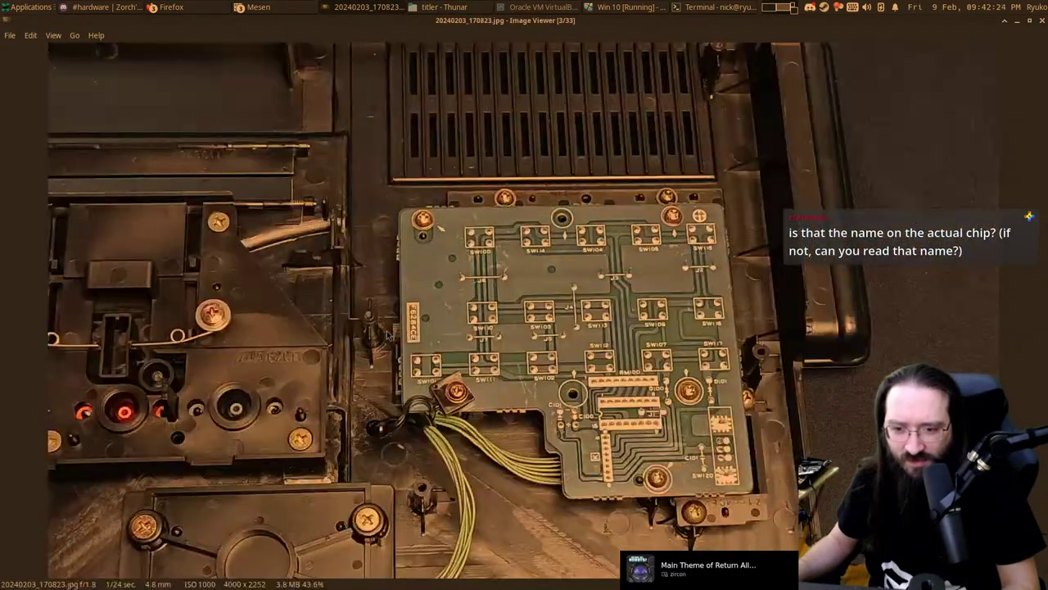
{"action": "scroll", "coordinate": [389, 334], "scroll_direction": "down", "scroll_amount": 9}
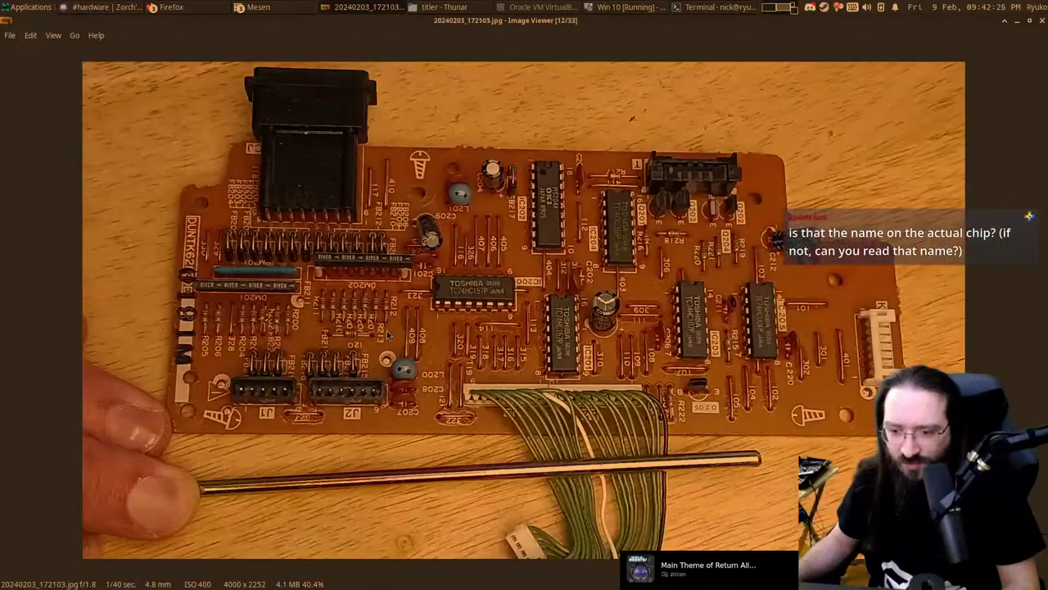
{"action": "scroll", "coordinate": [389, 334], "scroll_direction": "up", "scroll_amount": 2}
{"action": "scroll", "coordinate": [389, 334], "scroll_direction": "down", "scroll_amount": 7}
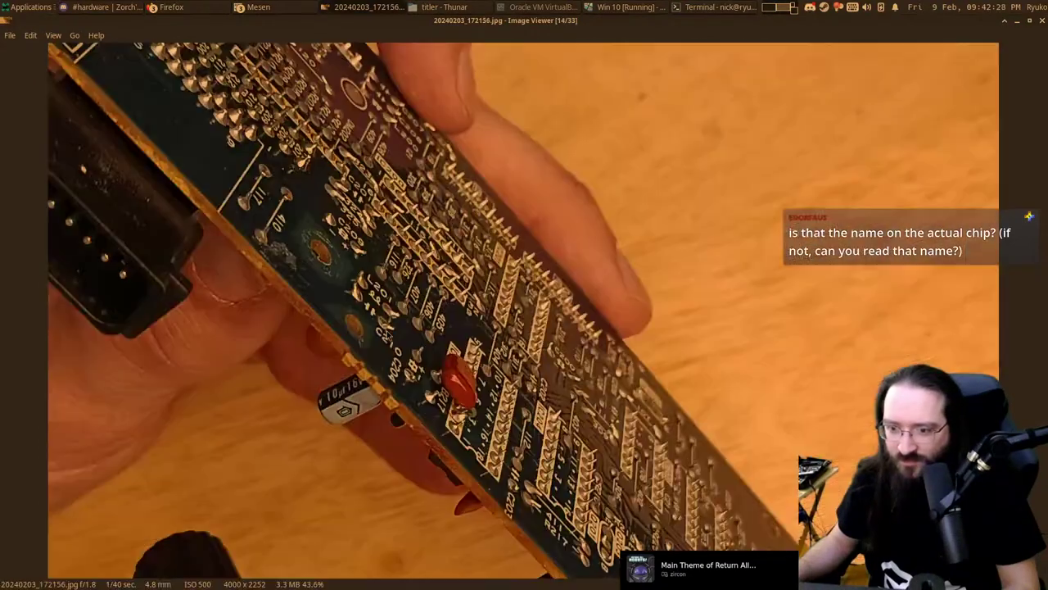
{"action": "scroll", "coordinate": [389, 334], "scroll_direction": "down", "scroll_amount": 1}
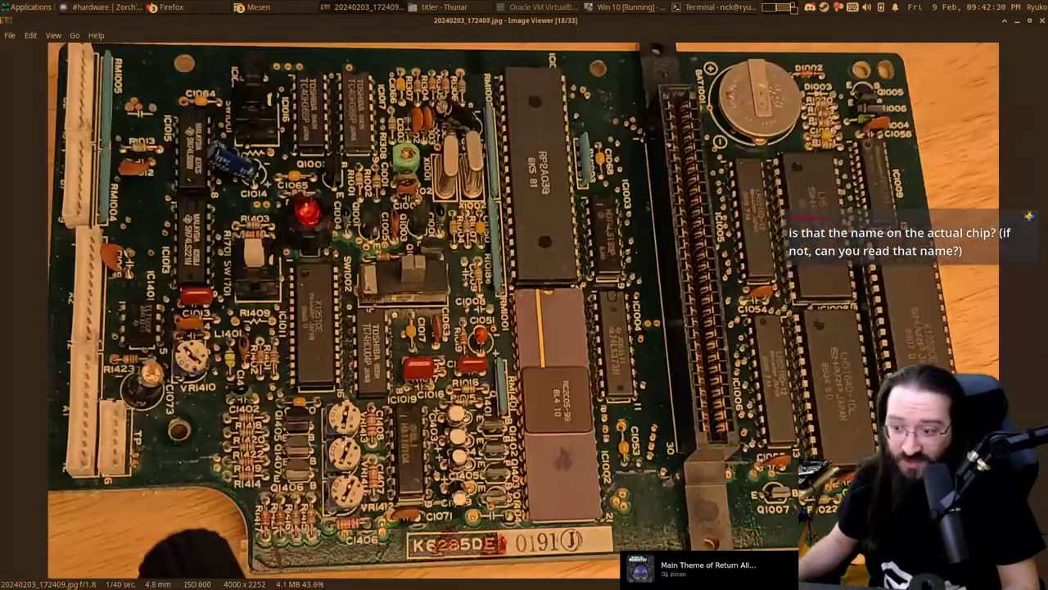
{"action": "scroll", "coordinate": [393, 326], "scroll_direction": "up", "scroll_amount": 1}
{"action": "scroll", "coordinate": [393, 326], "scroll_direction": "down", "scroll_amount": 6}
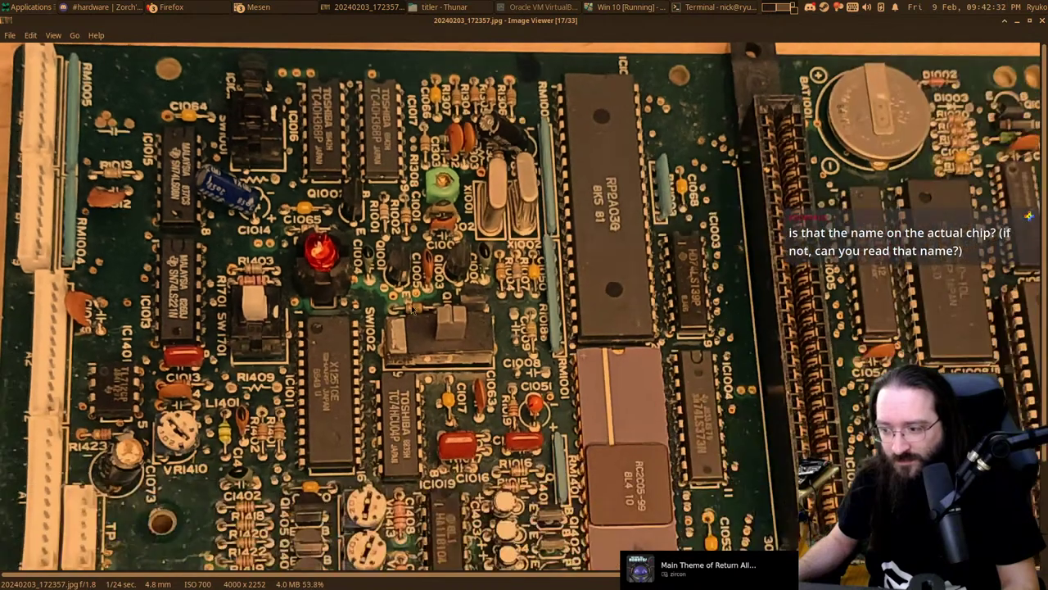
Step: Enlarge the mainboard photo in a half-screen window and examine the markings on the Sharp X1252CE chip
{"action": "scroll", "coordinate": [940, 318], "scroll_direction": "up", "scroll_amount": 5}
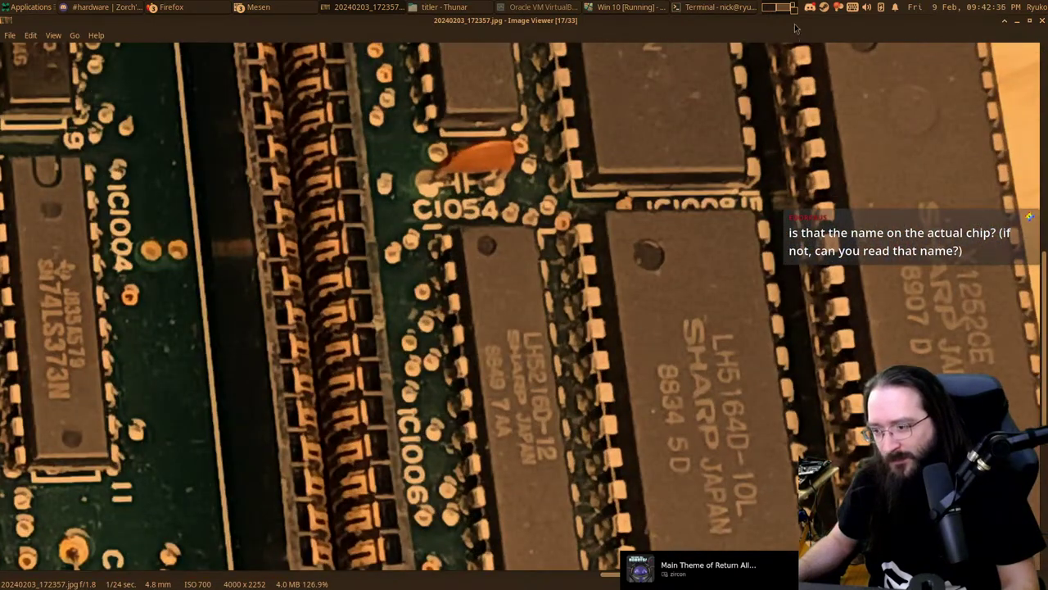
{"action": "left_click_drag", "start_coordinate": [737, 20], "coordinate": [375, 26]}
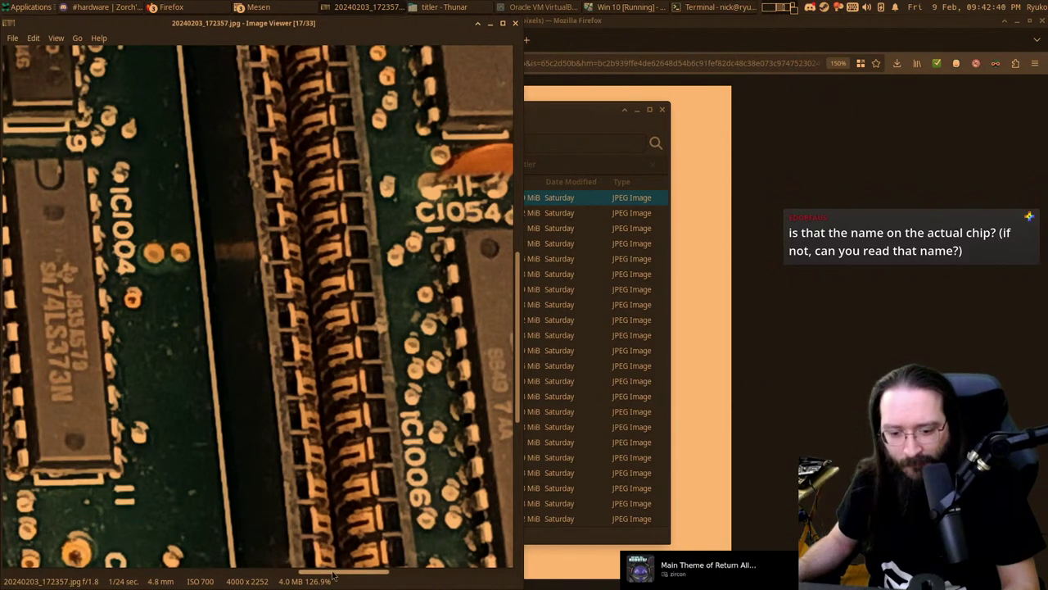
{"action": "left_click_drag", "start_coordinate": [336, 572], "coordinate": [458, 578]}
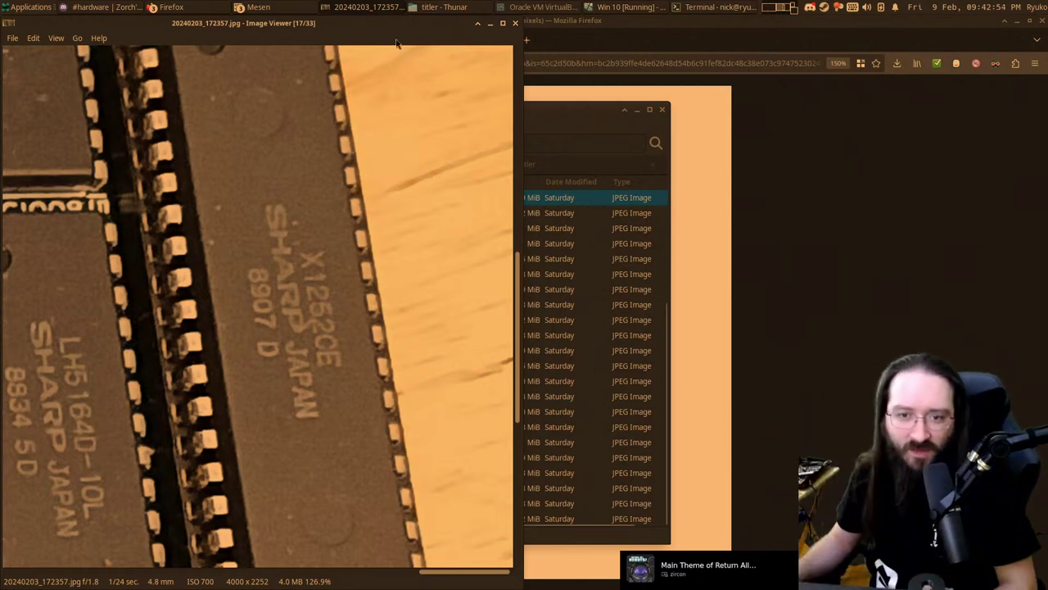
Step: Switch to the Win 10 virtual machine, close Xgpro and minimize the browser showing the T56_TL866II user guide
{"action": "left_click", "coordinate": [552, 10]}
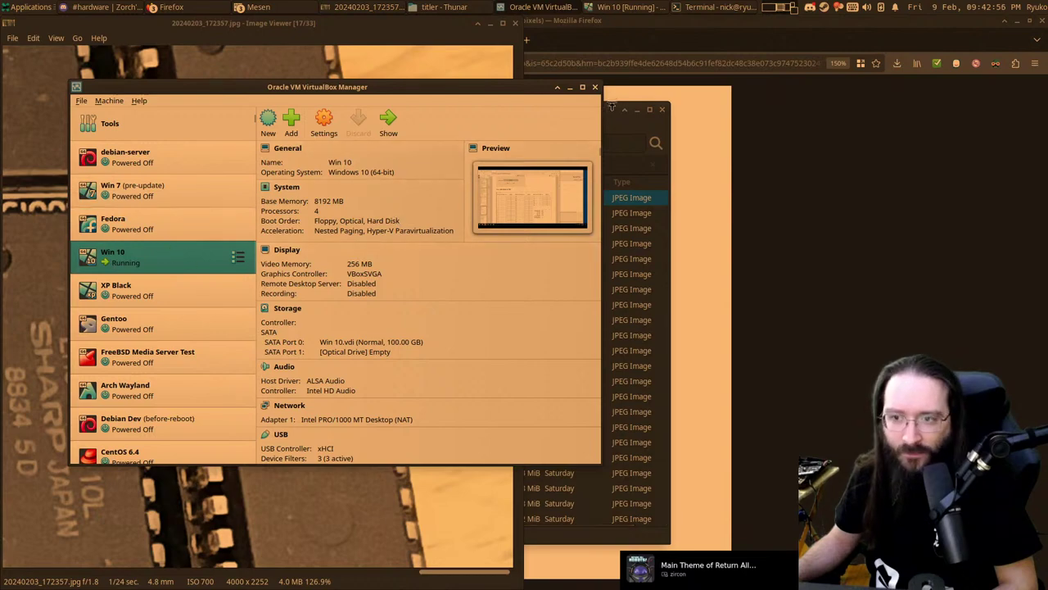
{"action": "left_click", "coordinate": [610, 7]}
{"action": "left_click", "coordinate": [864, 71]}
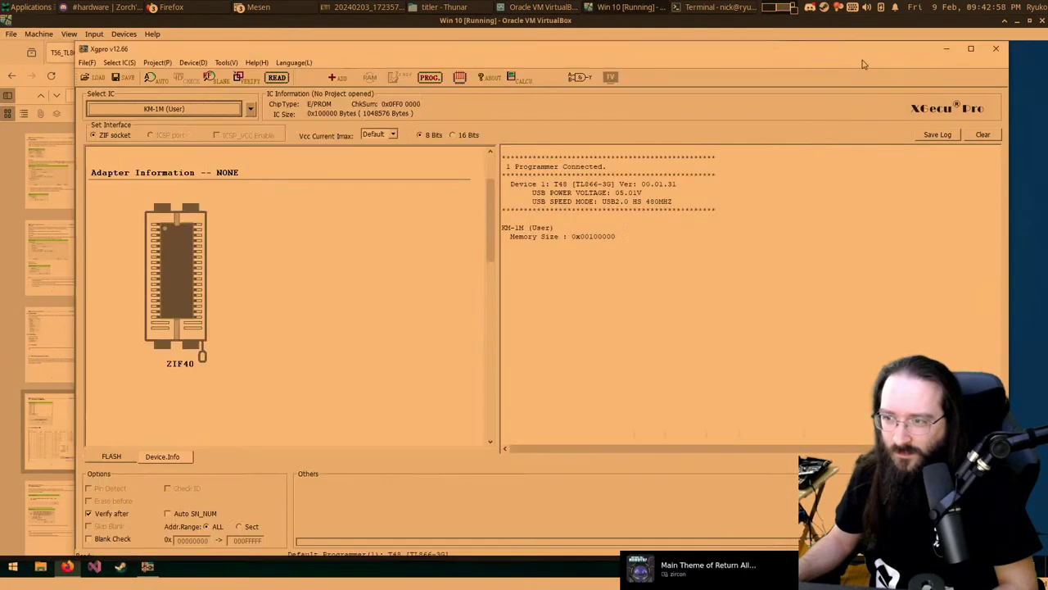
{"action": "left_click", "coordinate": [995, 51]}
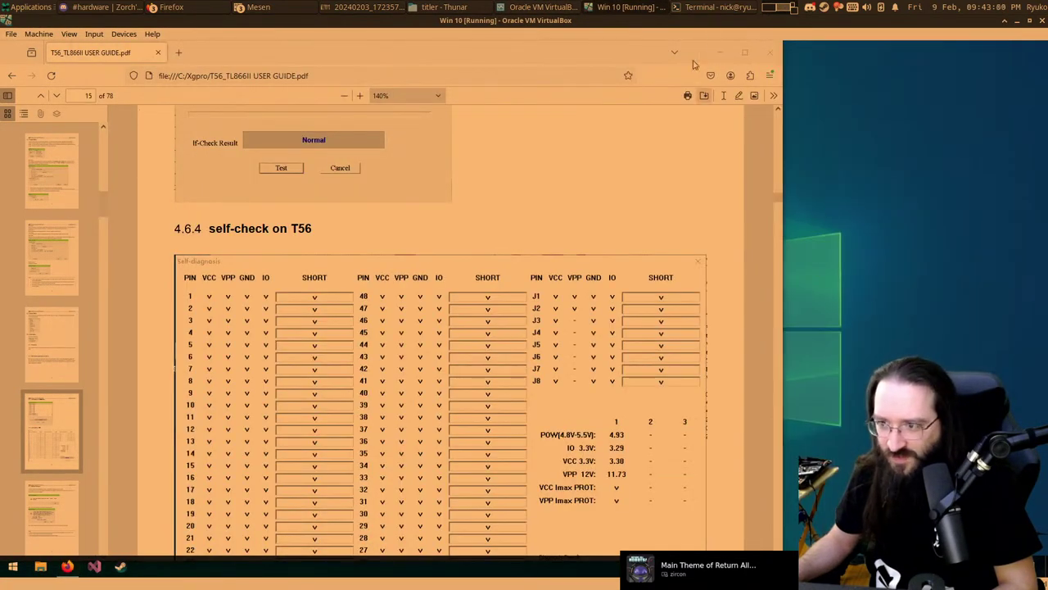
{"action": "left_click", "coordinate": [720, 51]}
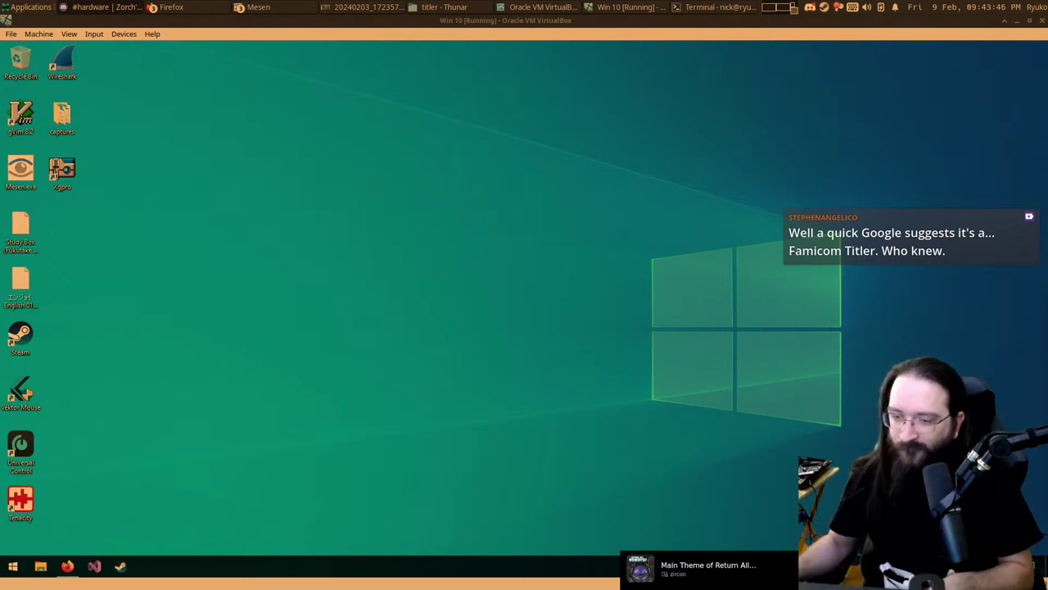
Step: Switch to Firefox and compare the photo of the socketed X1252CE chip with the MX27C4100 pinout diagram
{"action": "left_click", "coordinate": [171, 6]}
{"action": "left_click", "coordinate": [205, 52]}
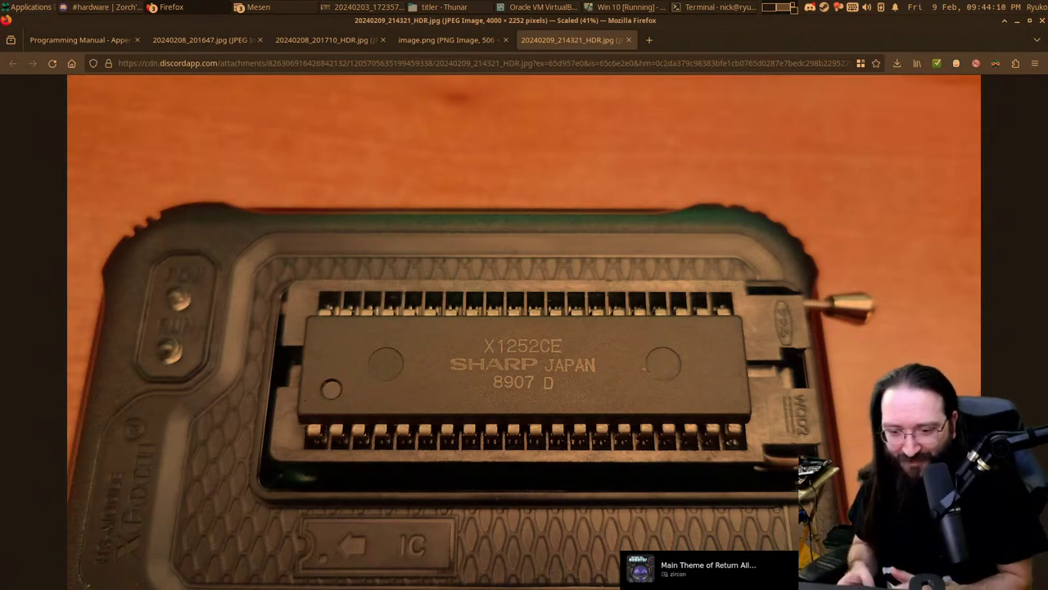
{"action": "left_click", "coordinate": [427, 42]}
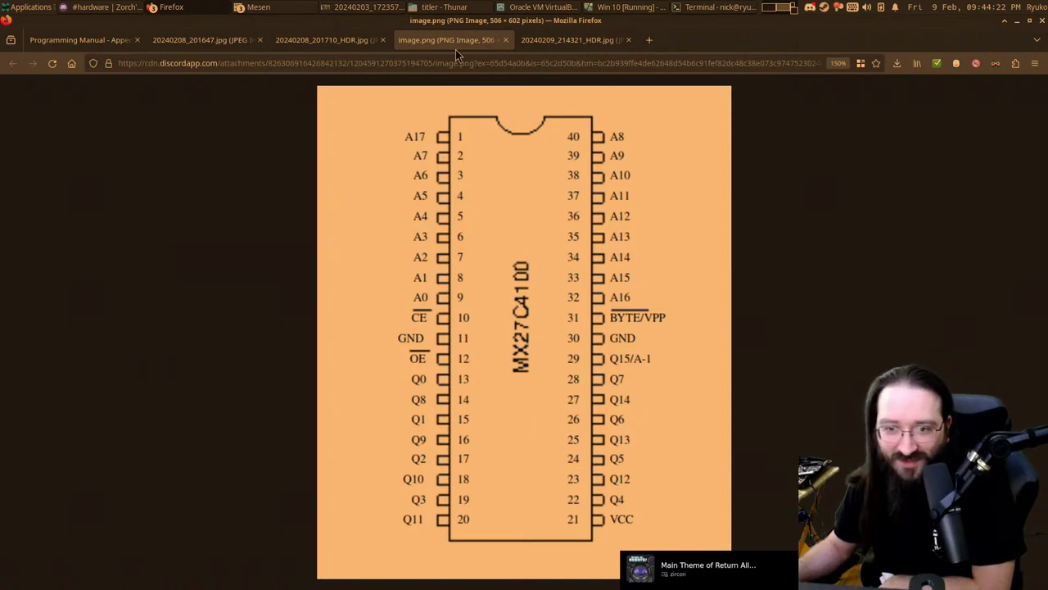
{"action": "left_click", "coordinate": [569, 40]}
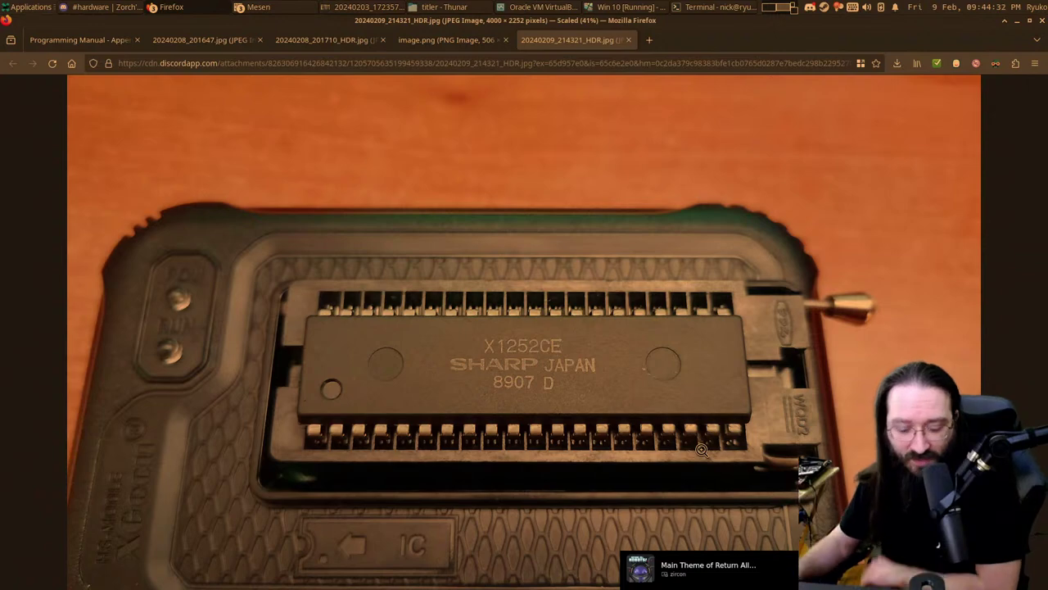
Step: Open the Nesdev Wiki in a new tab and go to the 60-pin Famicom cartridge connector pinout
{"action": "key", "text": "ctrl+t"}
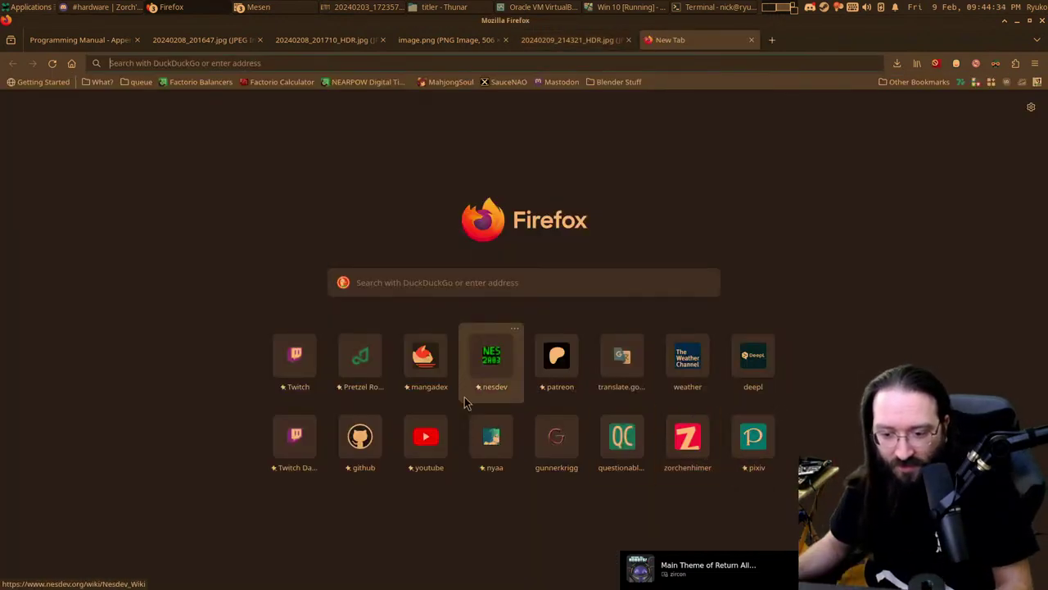
{"action": "left_click", "coordinate": [495, 365]}
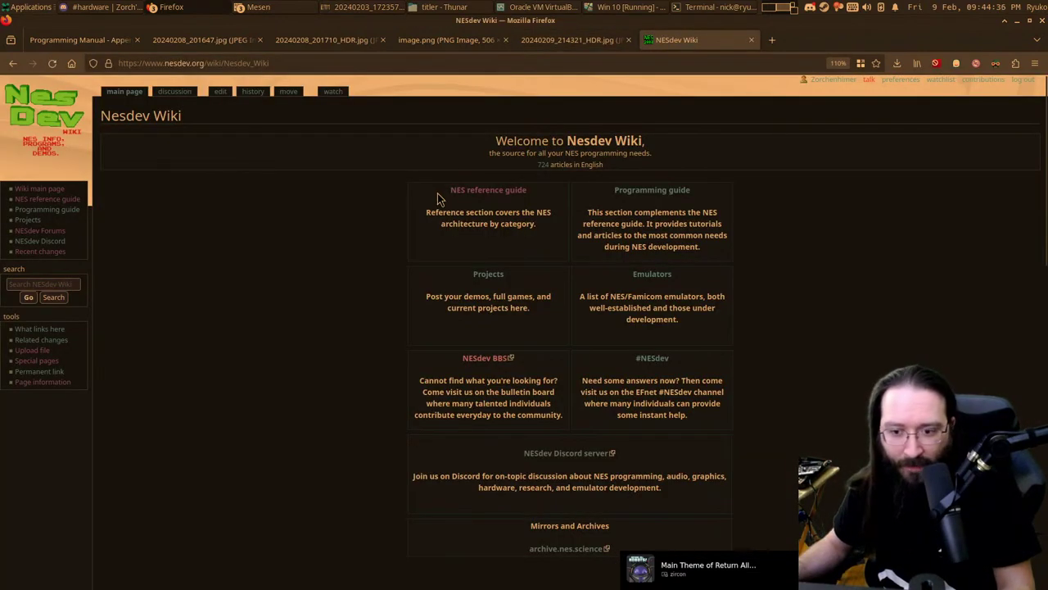
{"action": "left_click", "coordinate": [457, 195]}
{"action": "scroll", "coordinate": [295, 309], "scroll_direction": "down", "scroll_amount": 2}
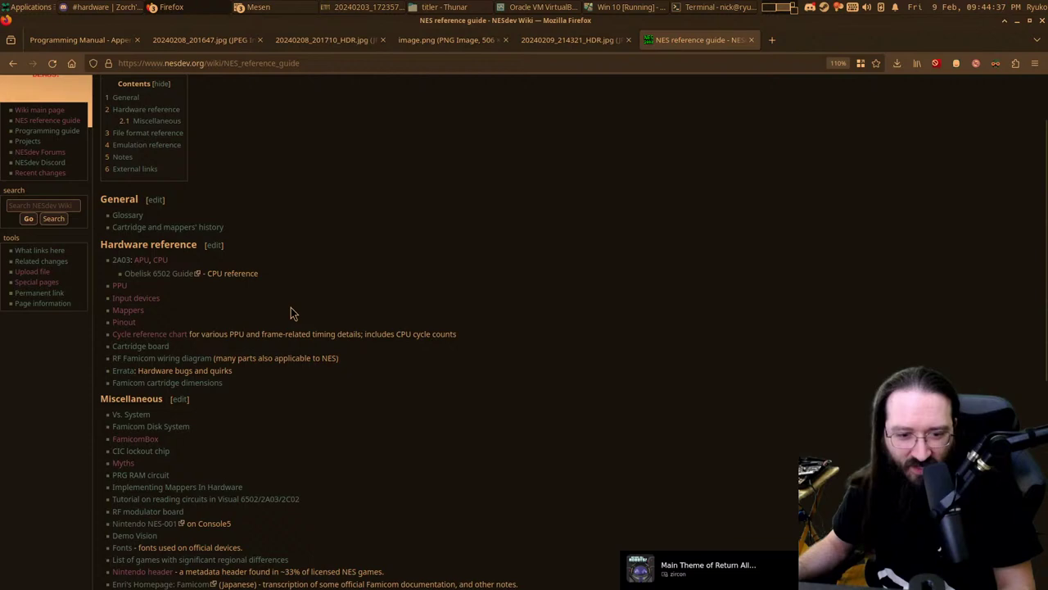
{"action": "left_click", "coordinate": [124, 323]}
{"action": "left_click", "coordinate": [240, 311]}
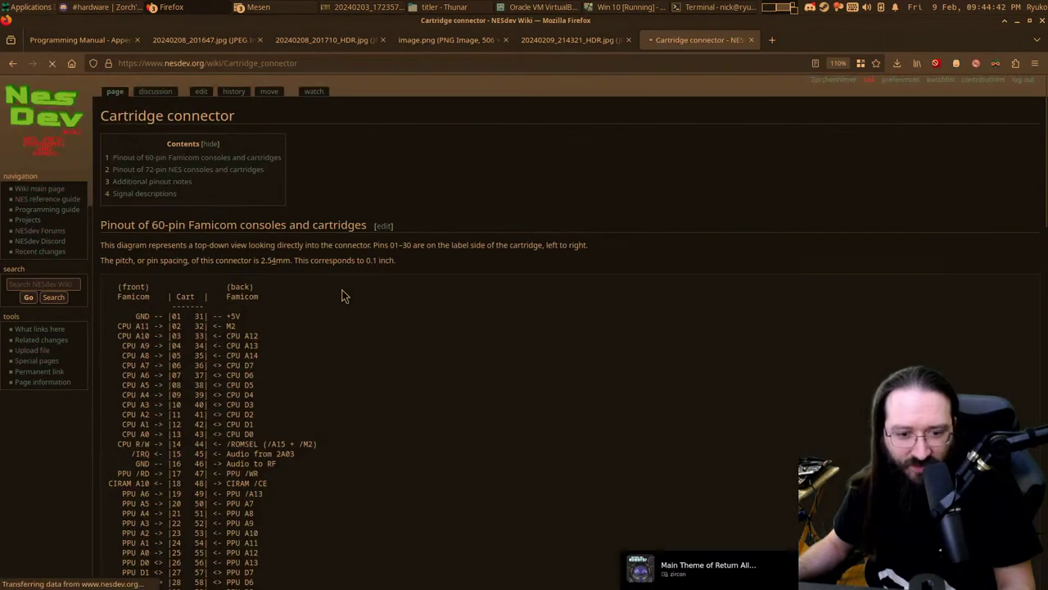
{"action": "scroll", "coordinate": [401, 287], "scroll_direction": "down", "scroll_amount": 3}
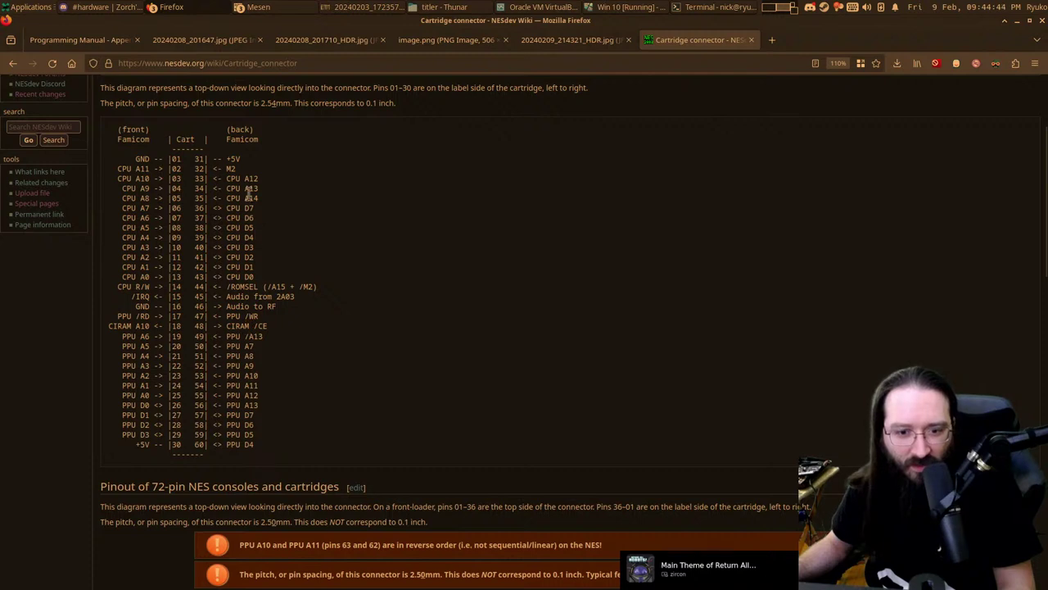
Step: Examine the CPU data, CPU address and power pins in the 60-pin Famicom connector pinout
{"action": "left_click_drag", "start_coordinate": [226, 179], "coordinate": [235, 274]}
{"action": "left_click", "coordinate": [228, 227]}
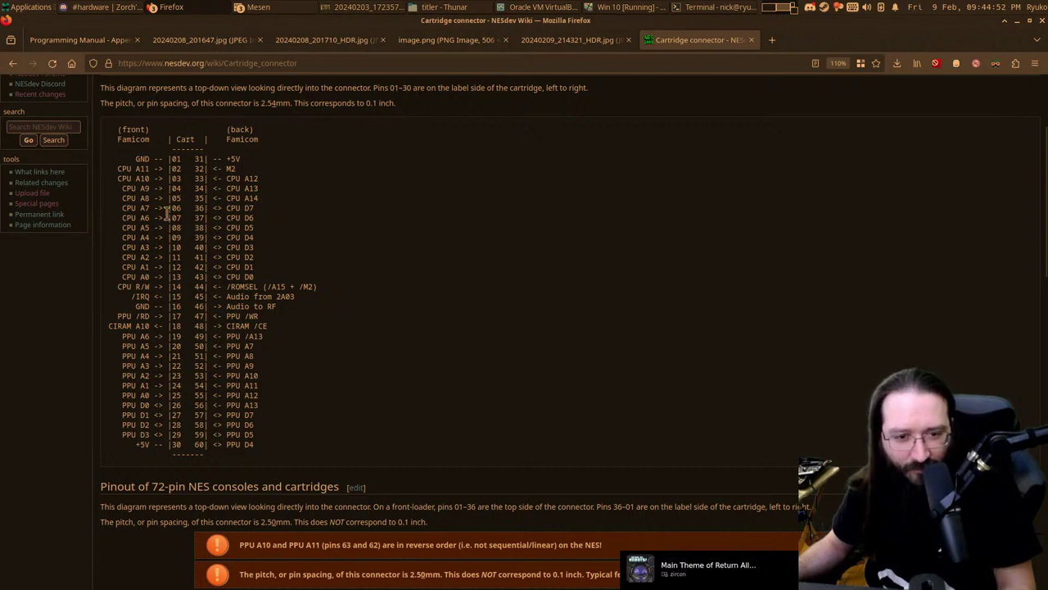
{"action": "left_click_drag", "start_coordinate": [159, 190], "coordinate": [150, 277]}
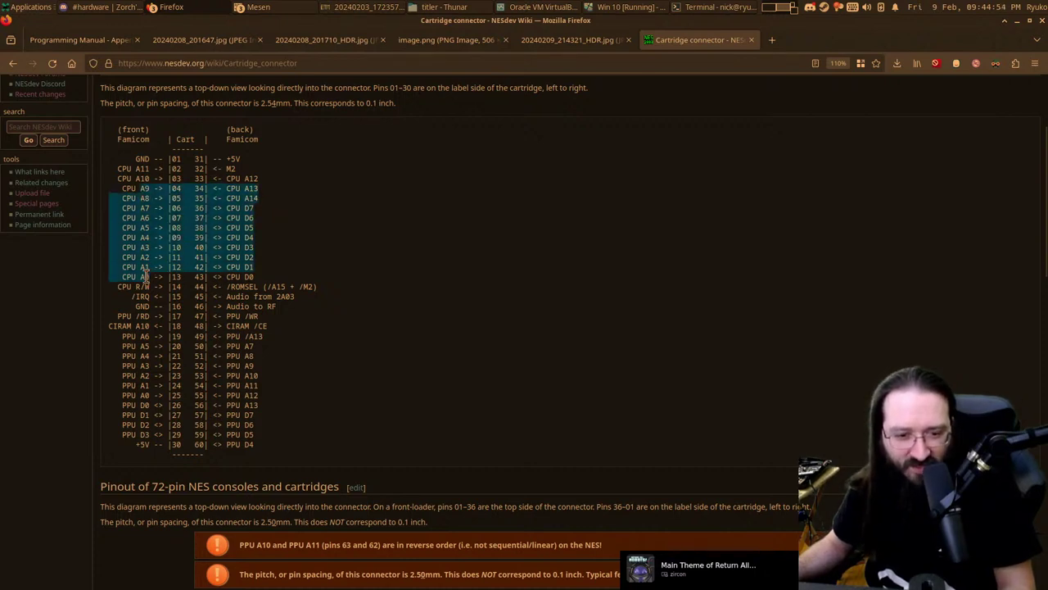
{"action": "left_click", "coordinate": [316, 277]}
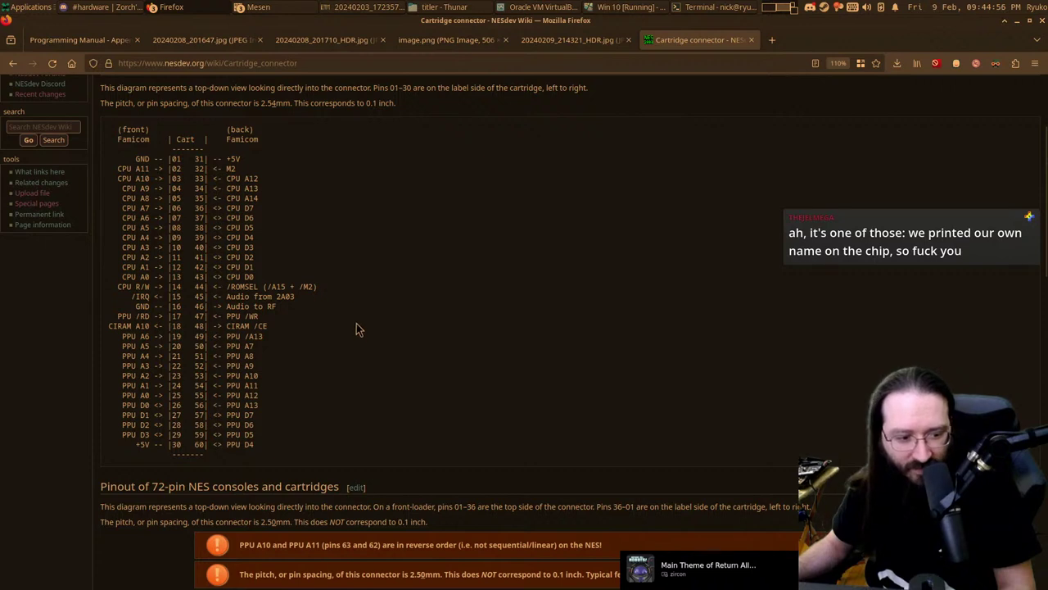
{"action": "left_click_drag", "start_coordinate": [155, 160], "coordinate": [243, 160]}
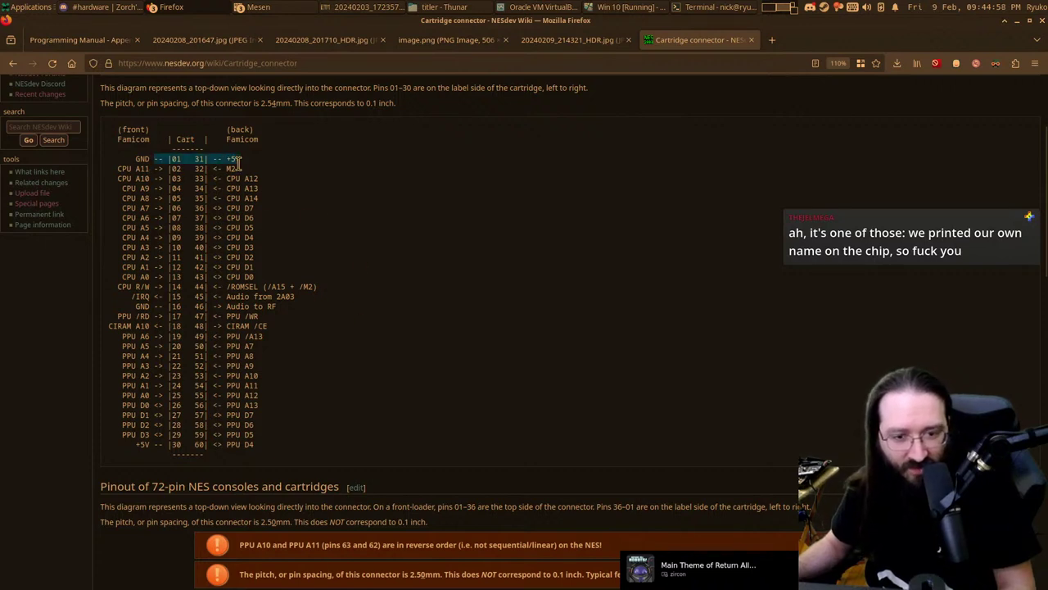
{"action": "left_click", "coordinate": [319, 316]}
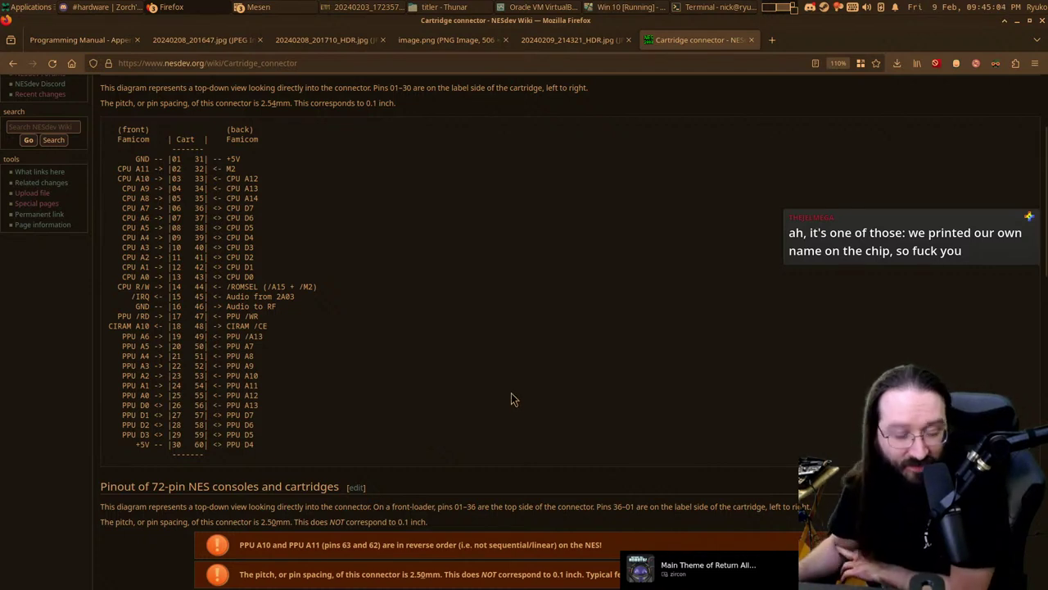
Step: Review the X1252CE chip photo, switch to the Win 10 virtual machine, launch Xgpro and open its device selection
{"action": "left_click", "coordinate": [540, 39]}
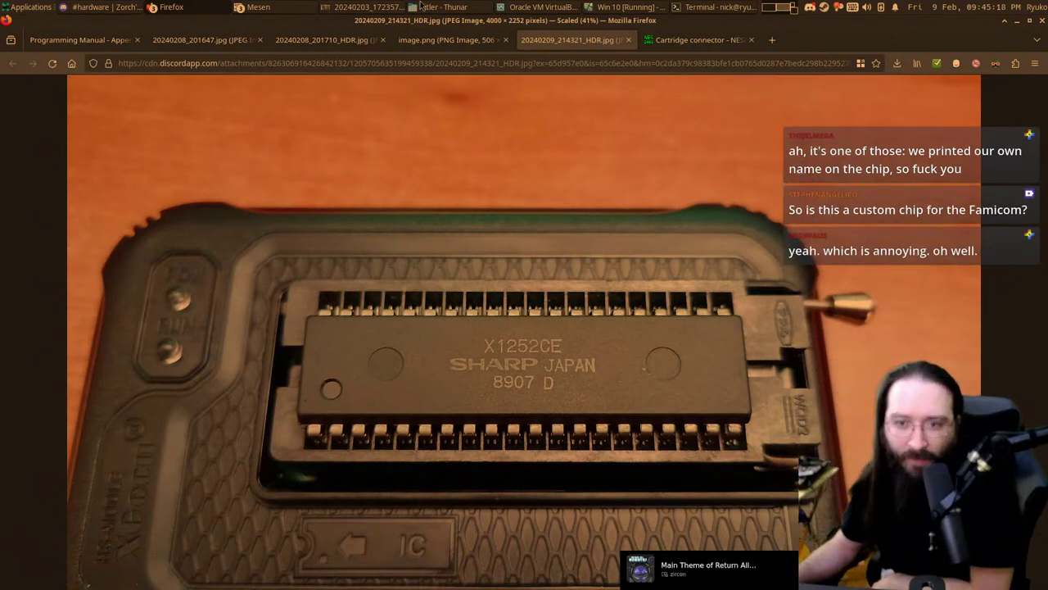
{"action": "left_click", "coordinate": [536, 6]}
{"action": "left_click", "coordinate": [610, 7]}
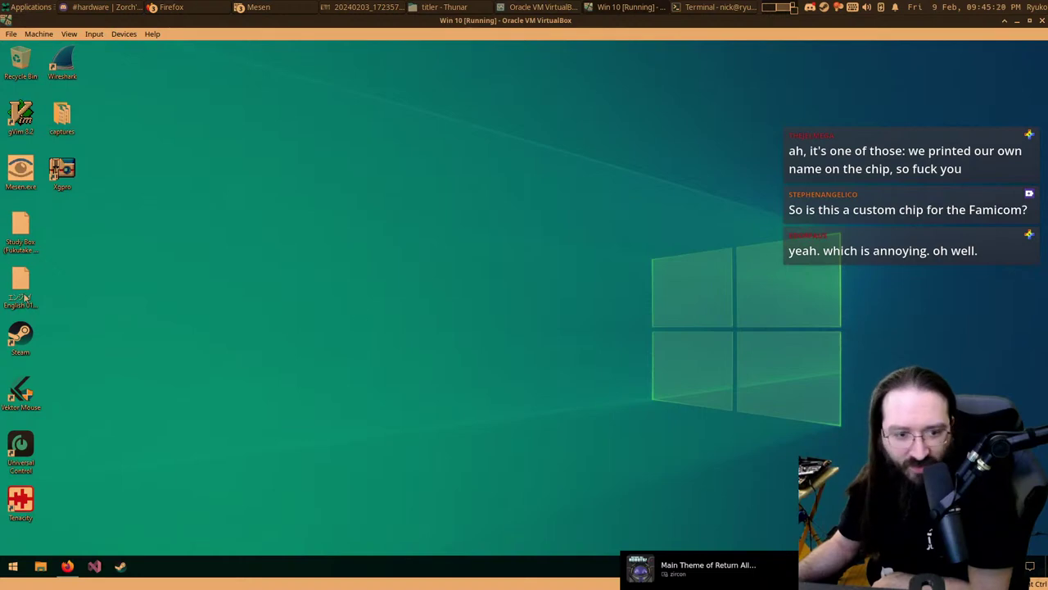
{"action": "double_click", "coordinate": [61, 172]}
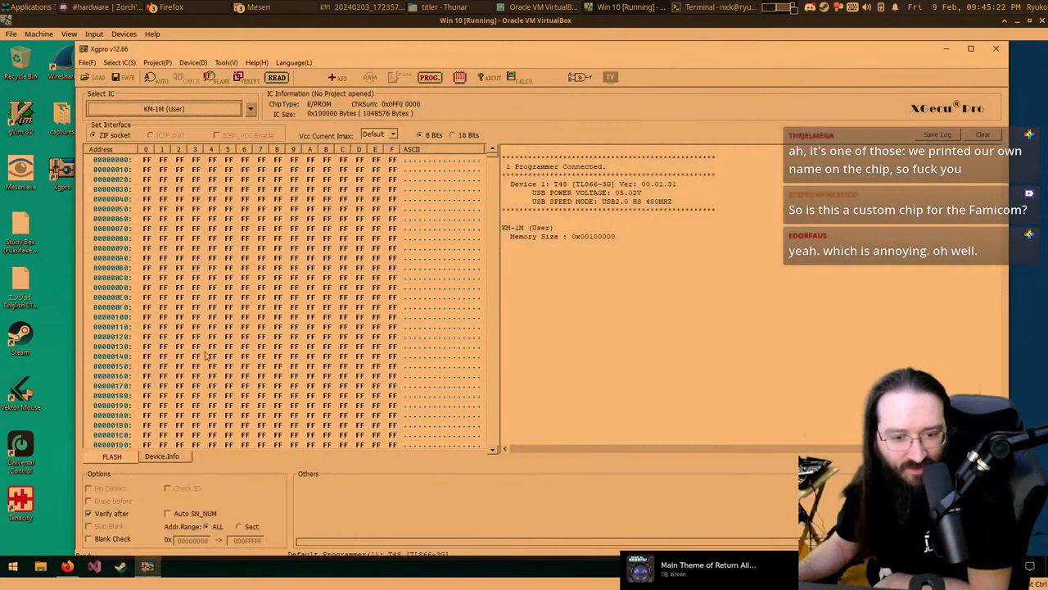
{"action": "left_click", "coordinate": [175, 112]}
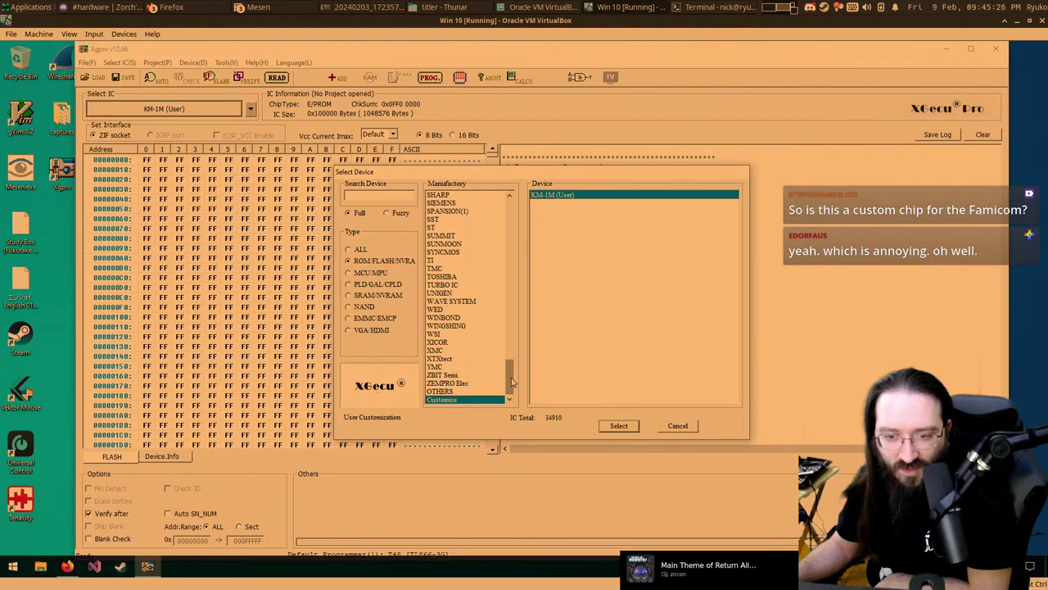
Step: Switch to Firefox and check the part name and pins on the MX27C4100 pinout diagram
{"action": "left_click", "coordinate": [167, 8]}
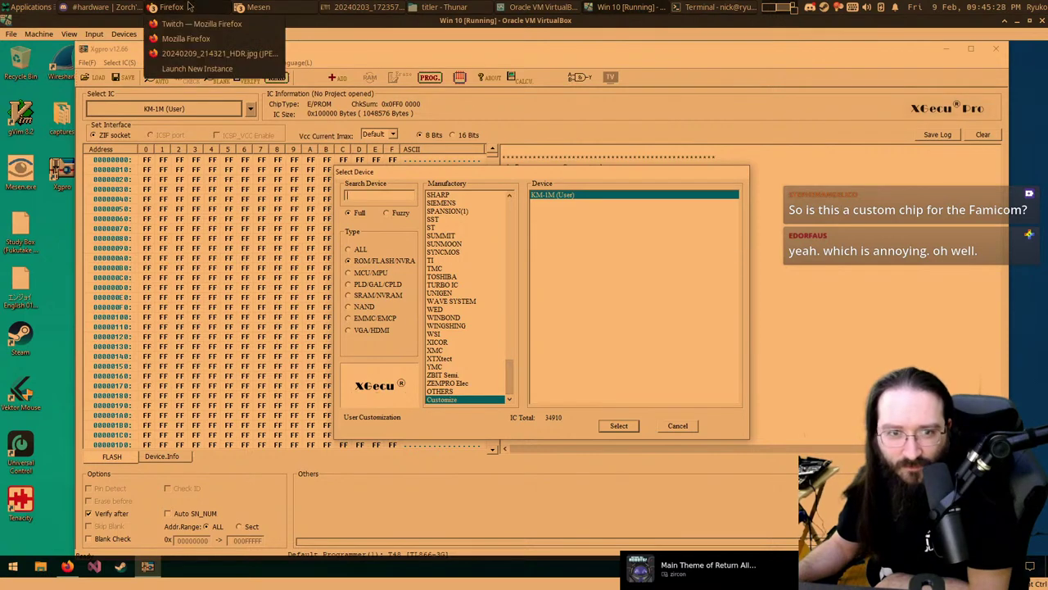
{"action": "left_click", "coordinate": [182, 53]}
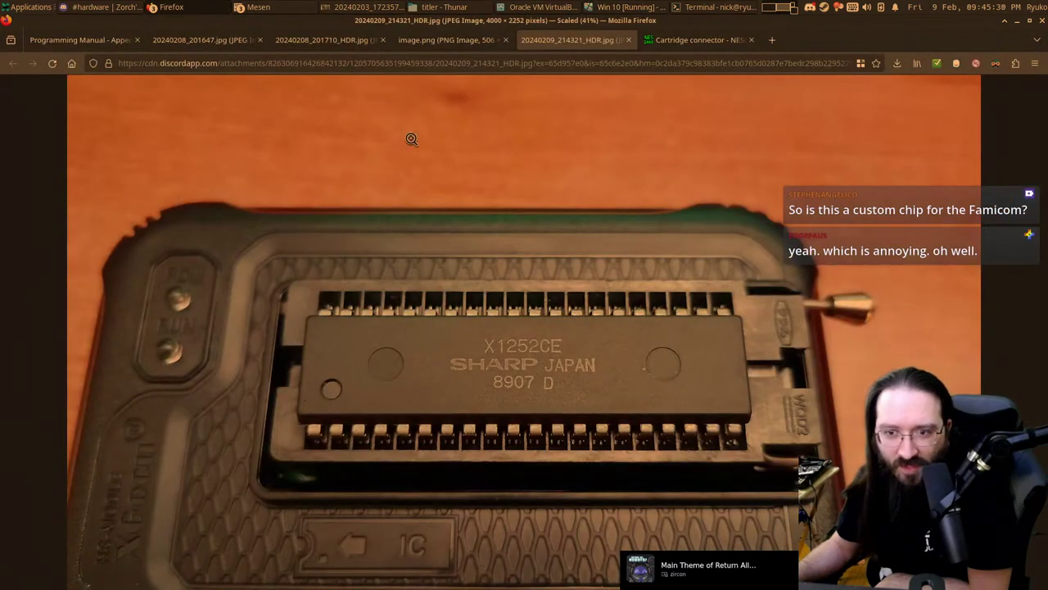
{"action": "left_click", "coordinate": [436, 42]}
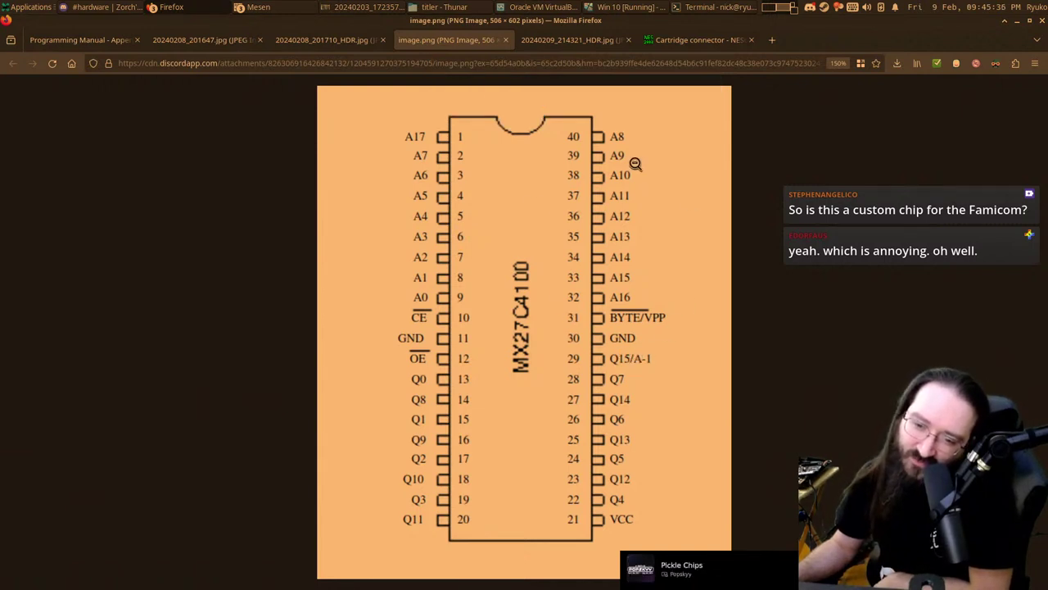
{"action": "left_click", "coordinate": [623, 7]}
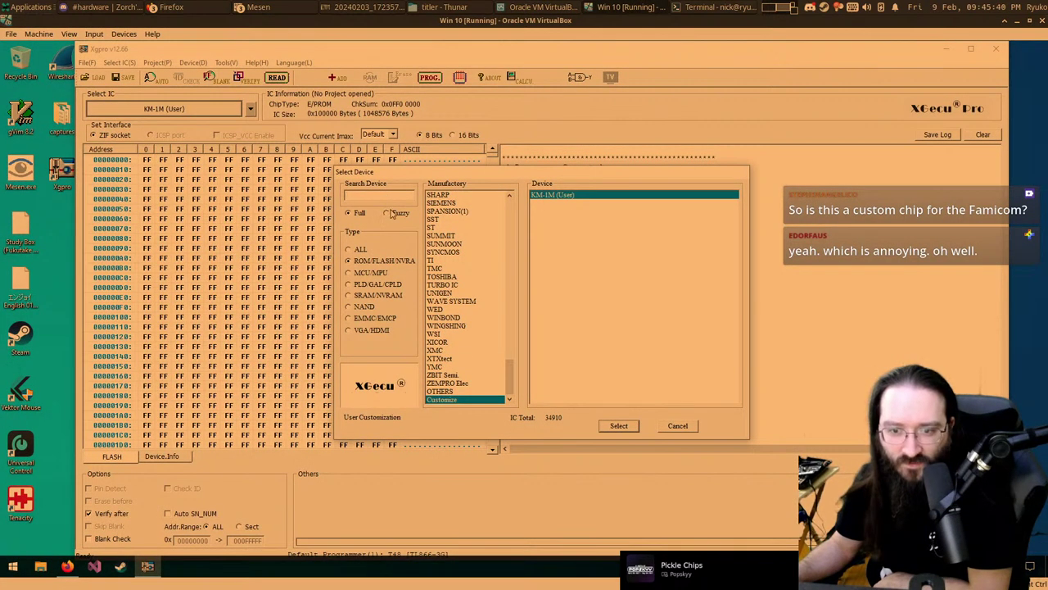
{"action": "left_click", "coordinate": [388, 213]}
{"action": "left_click", "coordinate": [382, 197]}
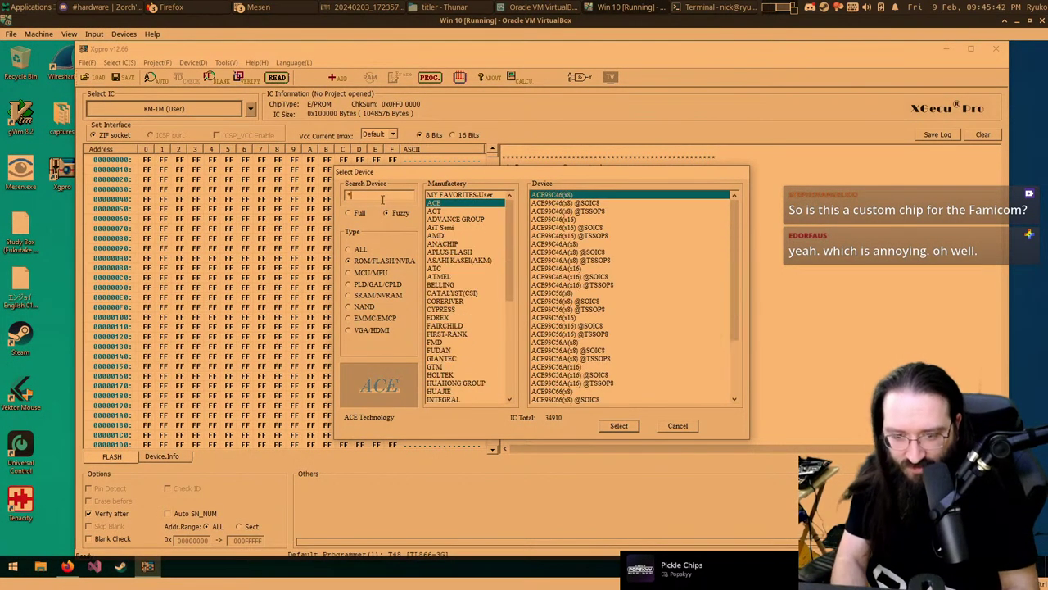
{"action": "type", "text": "27"}
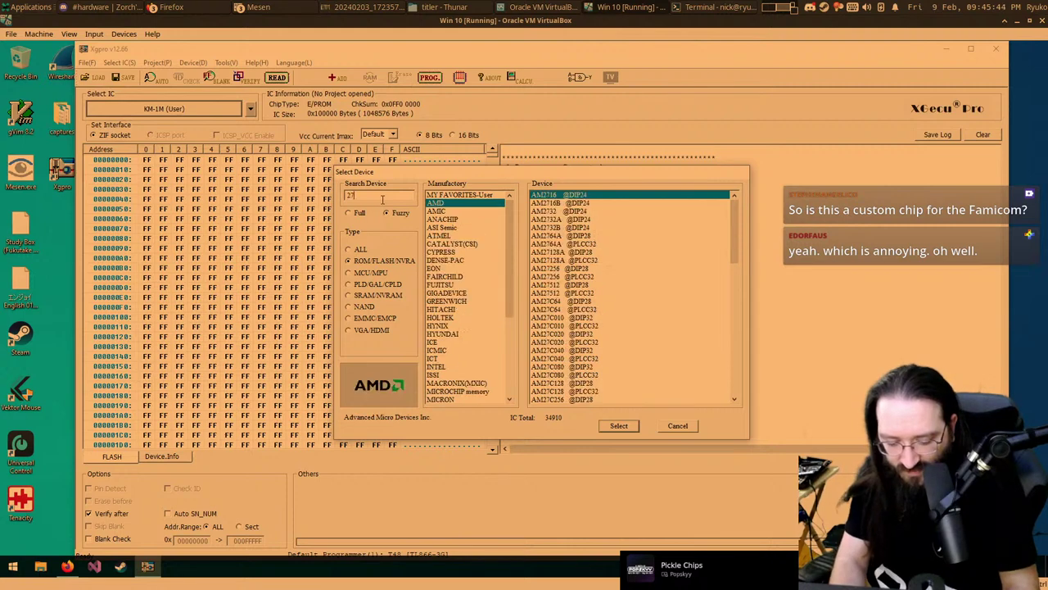
{"action": "type", "text": "C"}
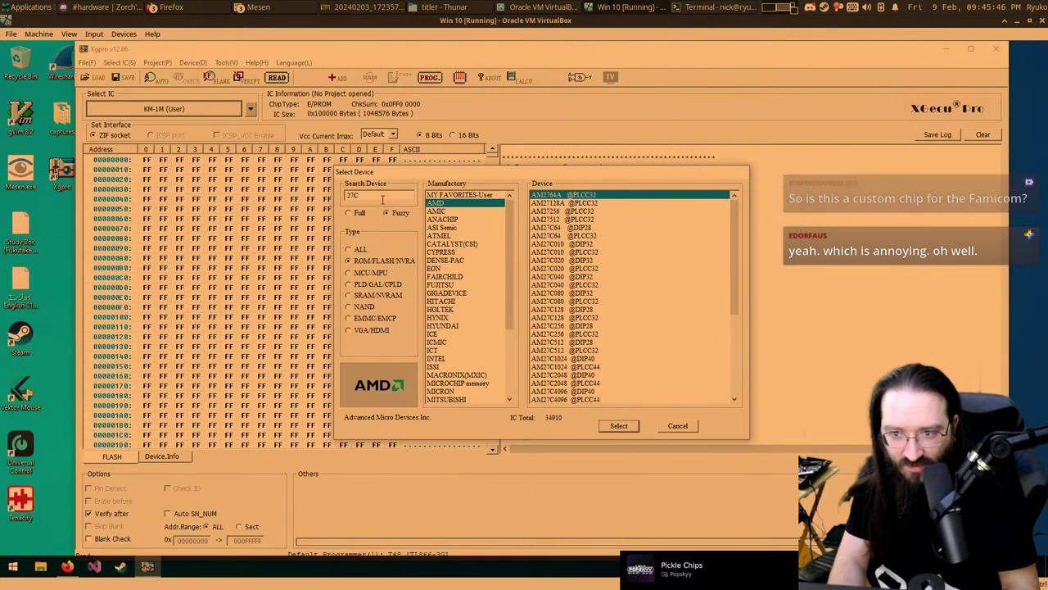
{"action": "type", "text": "4"}
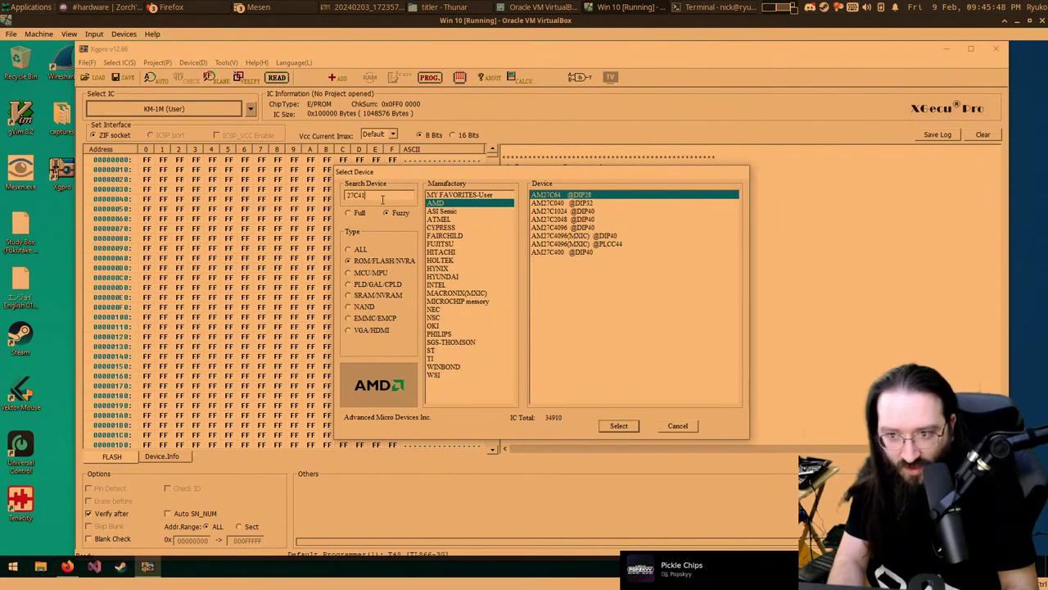
{"action": "left_click", "coordinate": [590, 228]}
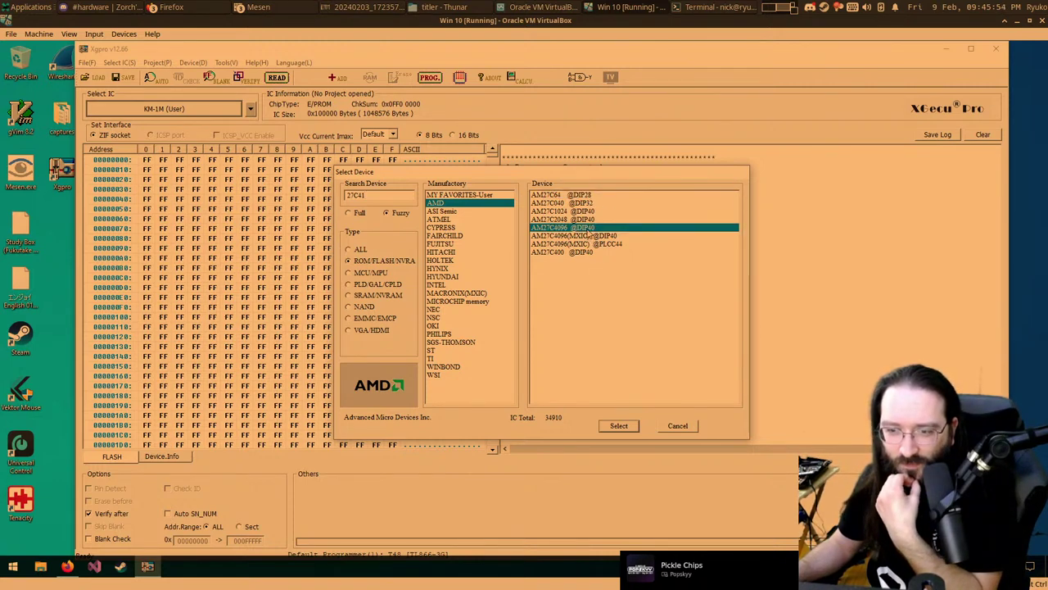
{"action": "double_click", "coordinate": [589, 229]}
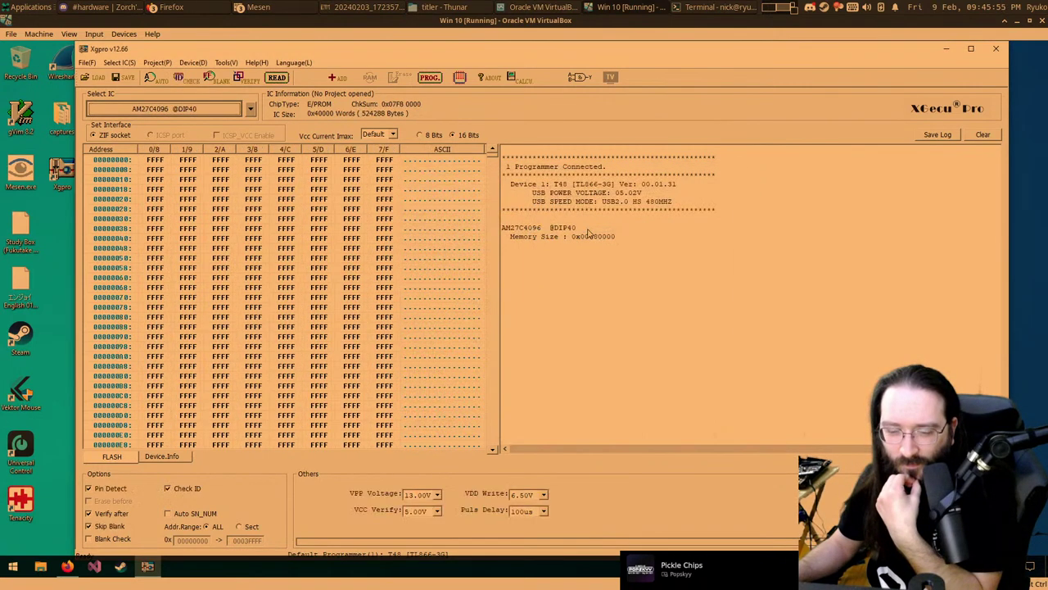
Step: Review the AM27C4096 device information, including its general details and socket adapter diagram
{"action": "left_click", "coordinate": [163, 458]}
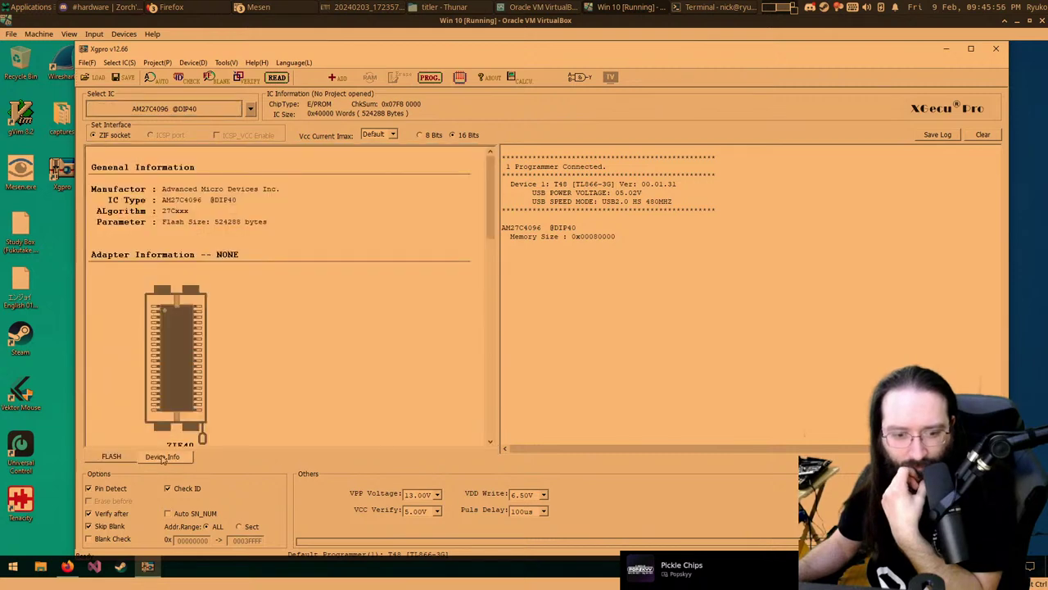
{"action": "left_click", "coordinate": [114, 456]}
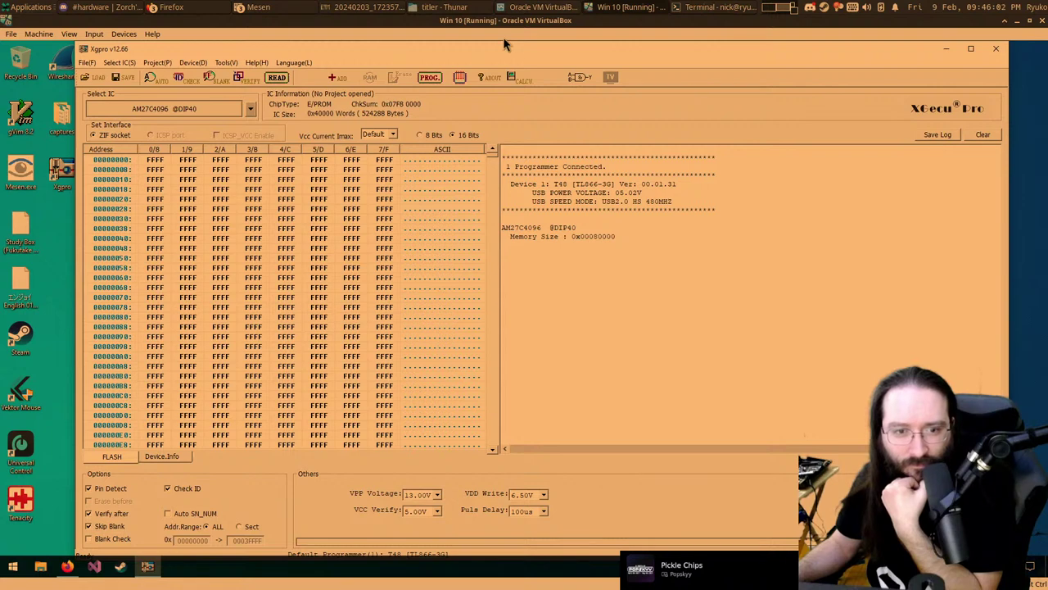
{"action": "left_click", "coordinate": [167, 458]}
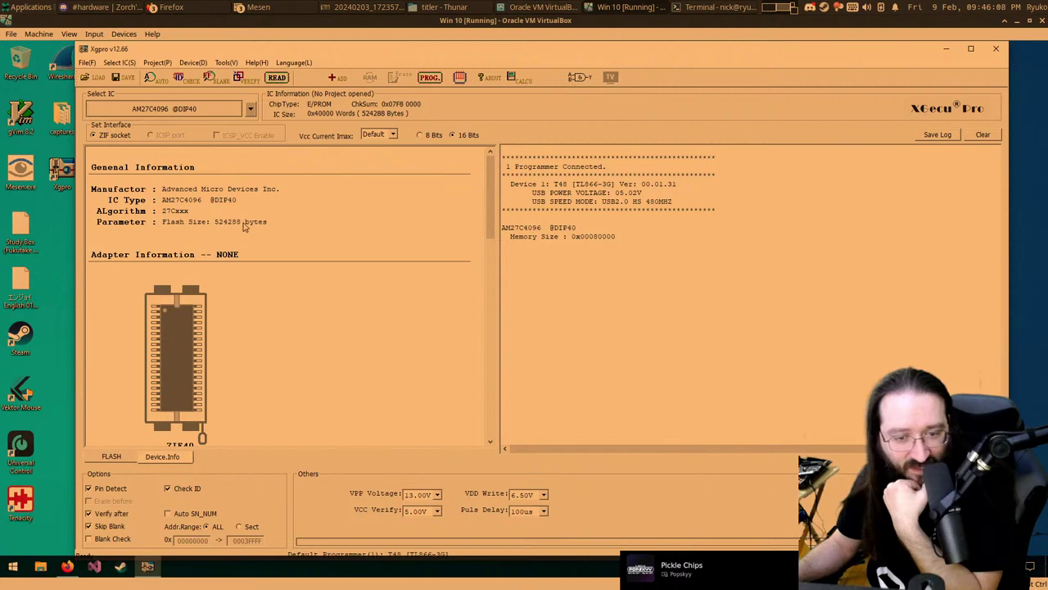
{"action": "scroll", "coordinate": [257, 259], "scroll_direction": "down", "scroll_amount": 2}
{"action": "scroll", "coordinate": [258, 262], "scroll_direction": "up", "scroll_amount": 2}
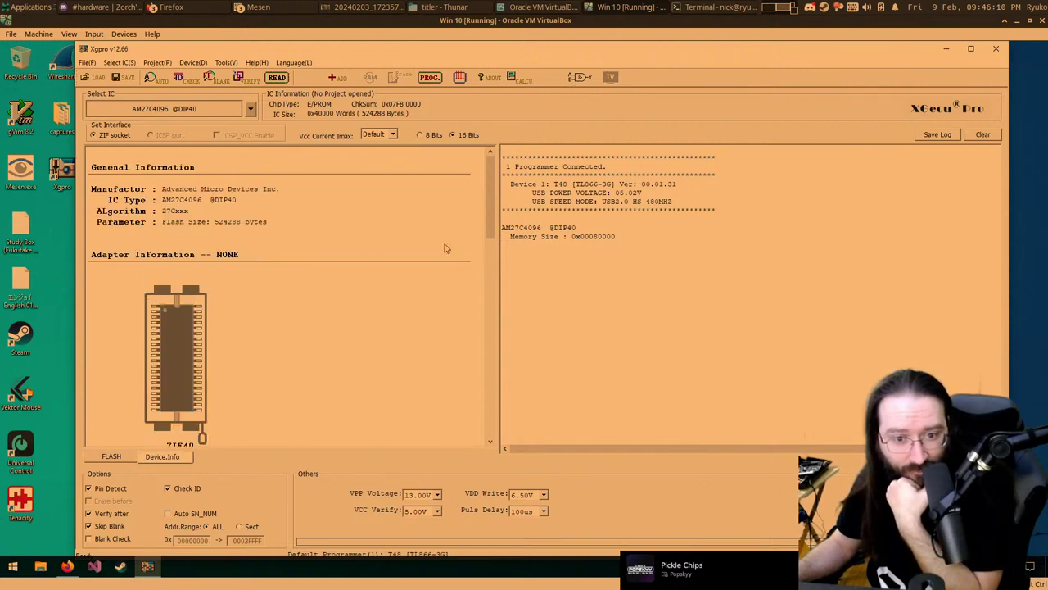
{"action": "left_click_drag", "start_coordinate": [491, 200], "coordinate": [492, 216]}
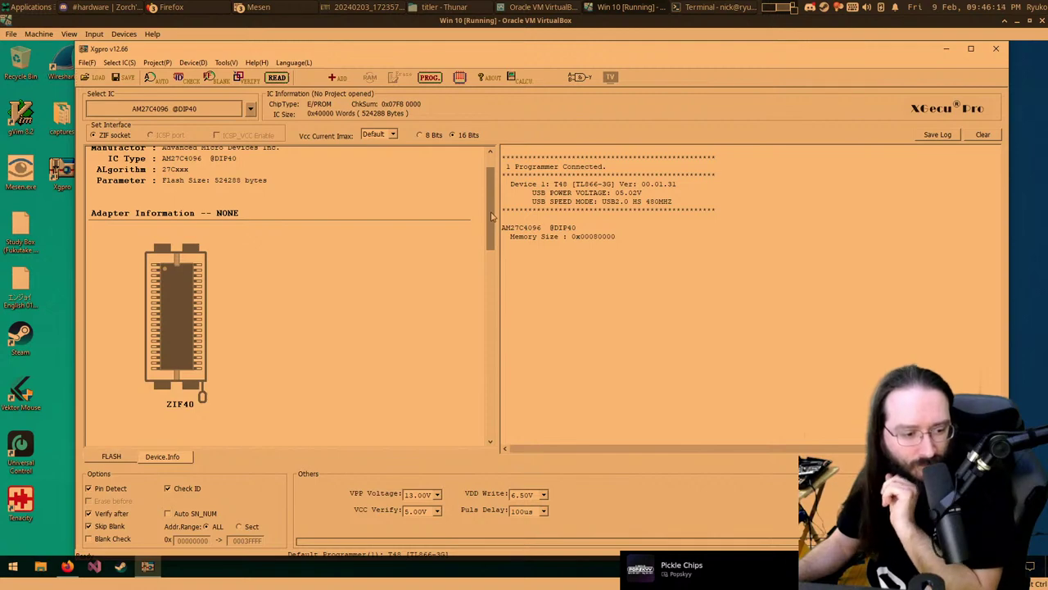
Step: Set the pulse delay to 1000us, turn off Check ID and Skip Blank, and reposition the Xgpro window to show its options
{"action": "left_click", "coordinate": [533, 511]}
{"action": "left_click", "coordinate": [530, 566]}
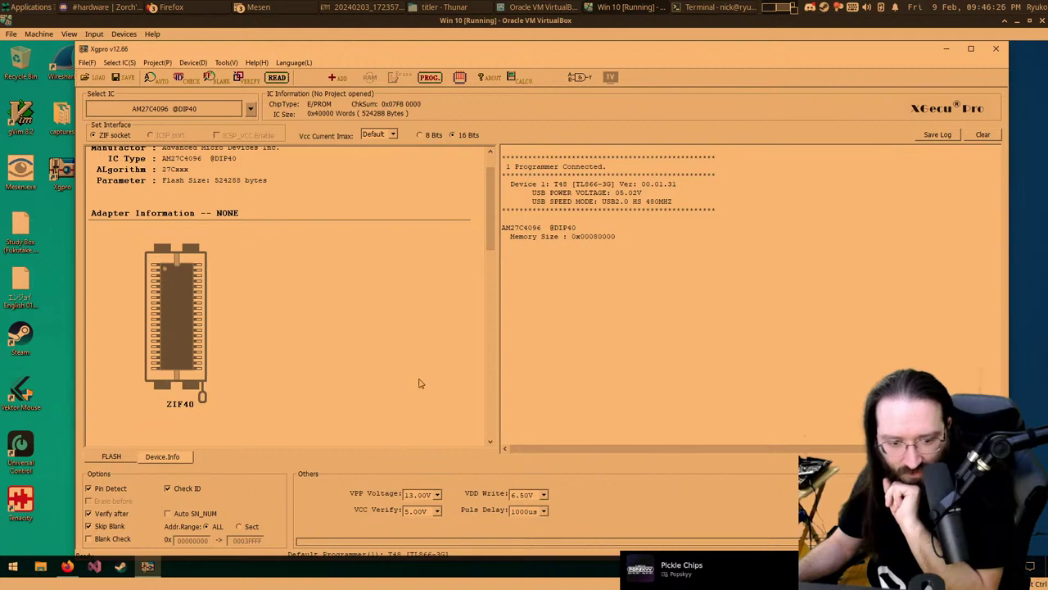
{"action": "mouse_move", "coordinate": [109, 46]}
{"action": "left_mouse_down"}
{"action": "mouse_move", "coordinate": [109, 64]}
{"action": "mouse_move", "coordinate": [122, 63]}
{"action": "left_mouse_up"}
{"action": "left_click", "coordinate": [176, 467]}
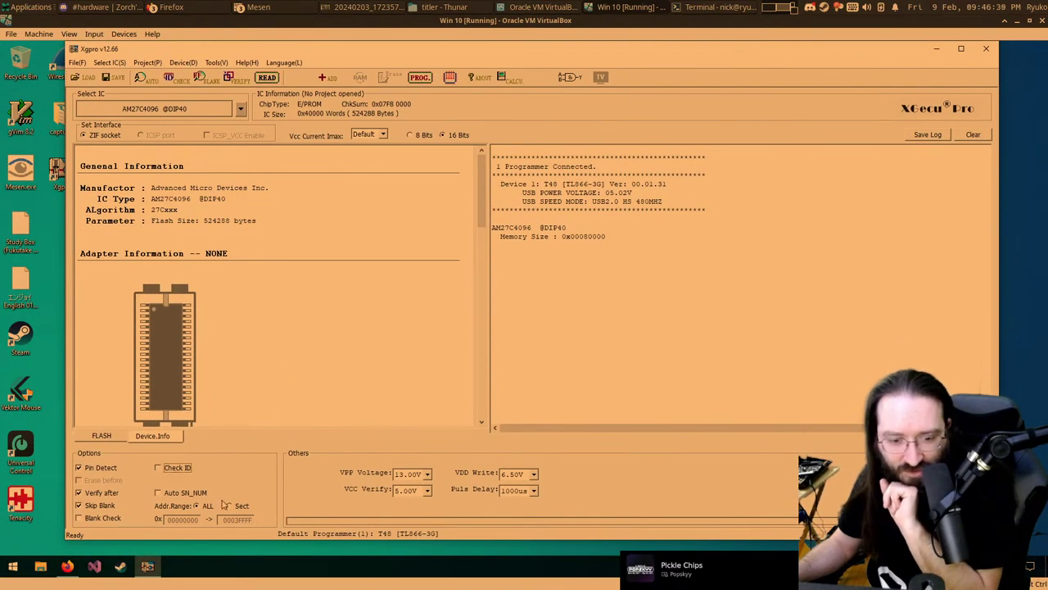
{"action": "left_click_drag", "start_coordinate": [303, 543], "coordinate": [306, 553]}
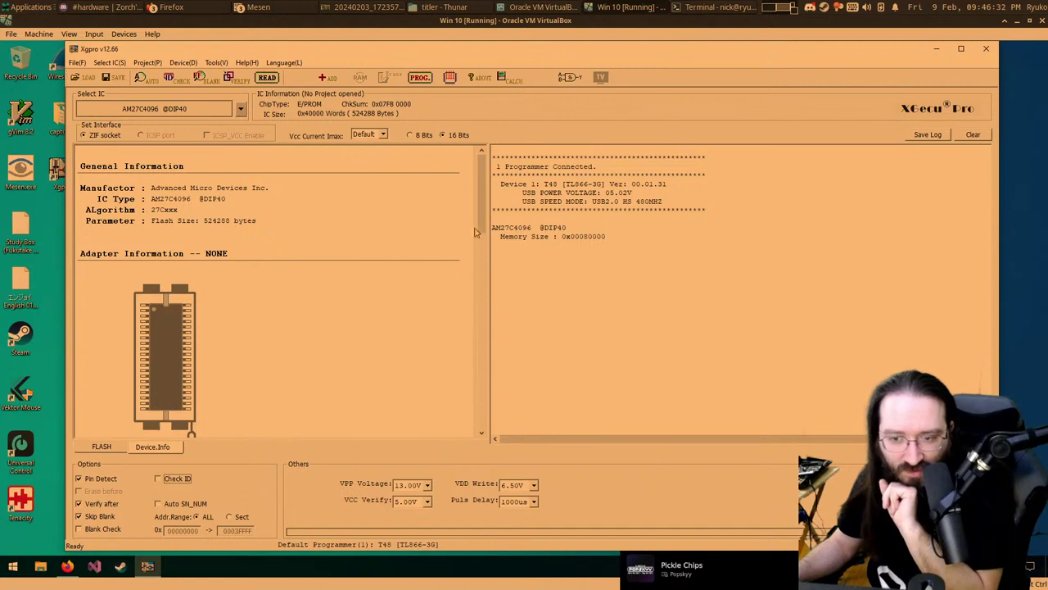
{"action": "scroll", "coordinate": [188, 426], "scroll_direction": "down", "scroll_amount": 1}
{"action": "left_click", "coordinate": [98, 515]}
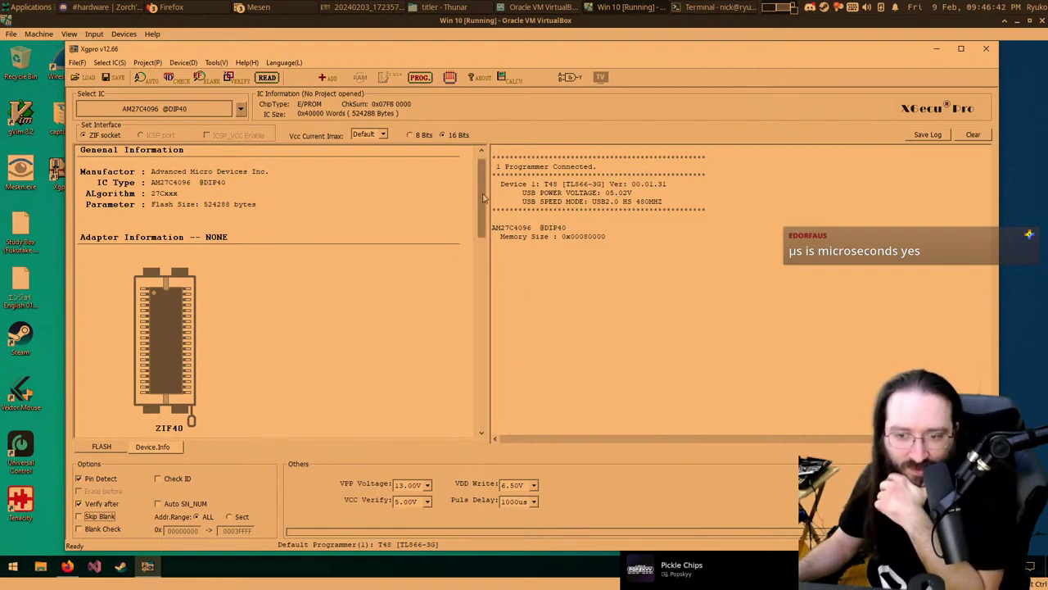
Step: Read the chip's FLASH contents into the buffer and close the read dialog
{"action": "scroll", "coordinate": [480, 197], "scroll_direction": "up", "scroll_amount": 1}
{"action": "left_click", "coordinate": [267, 77]}
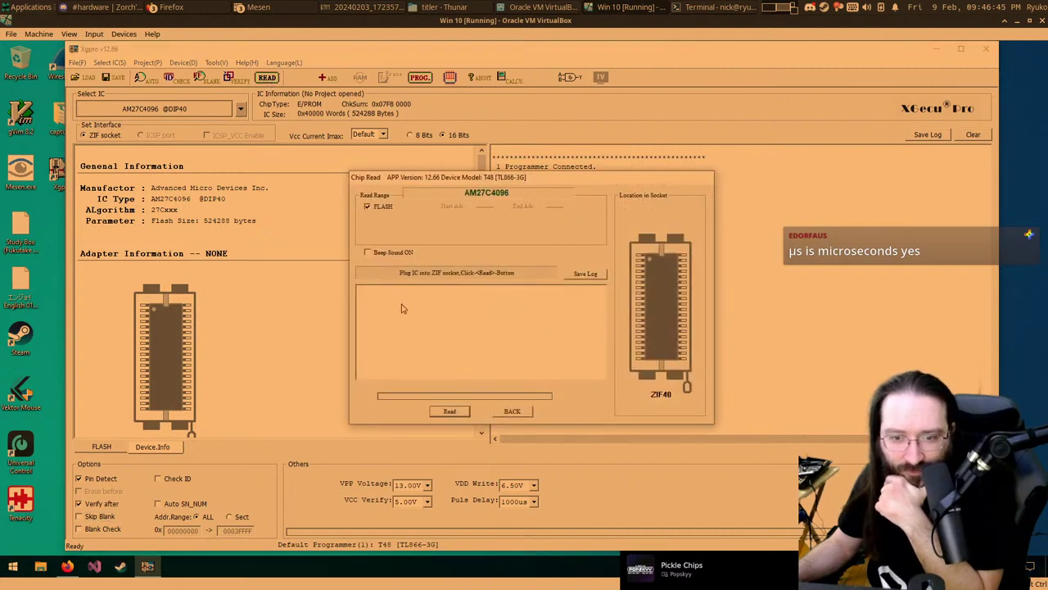
{"action": "left_click", "coordinate": [450, 411]}
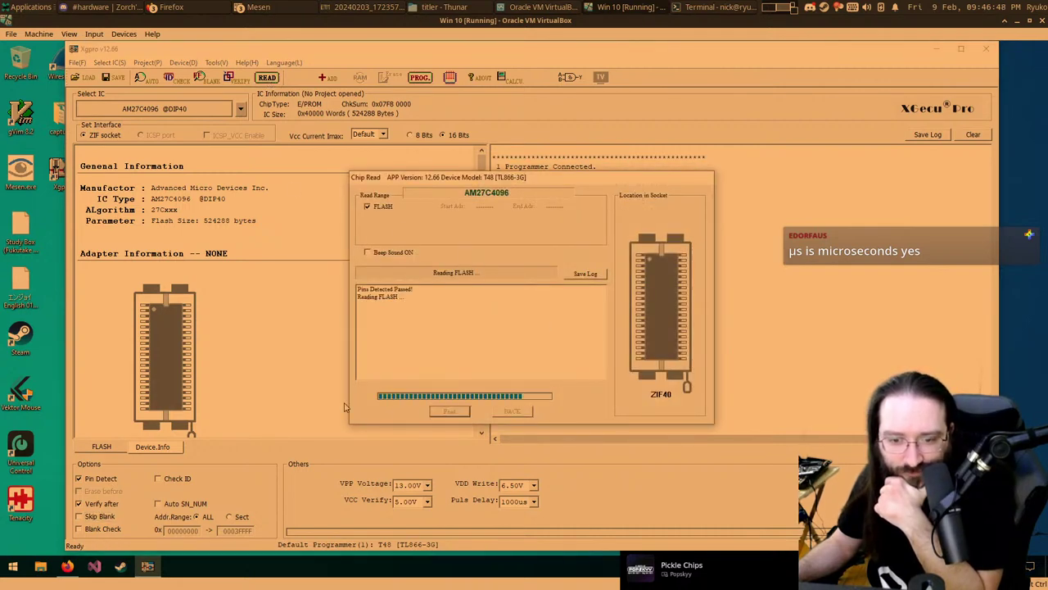
{"action": "left_click", "coordinate": [511, 412]}
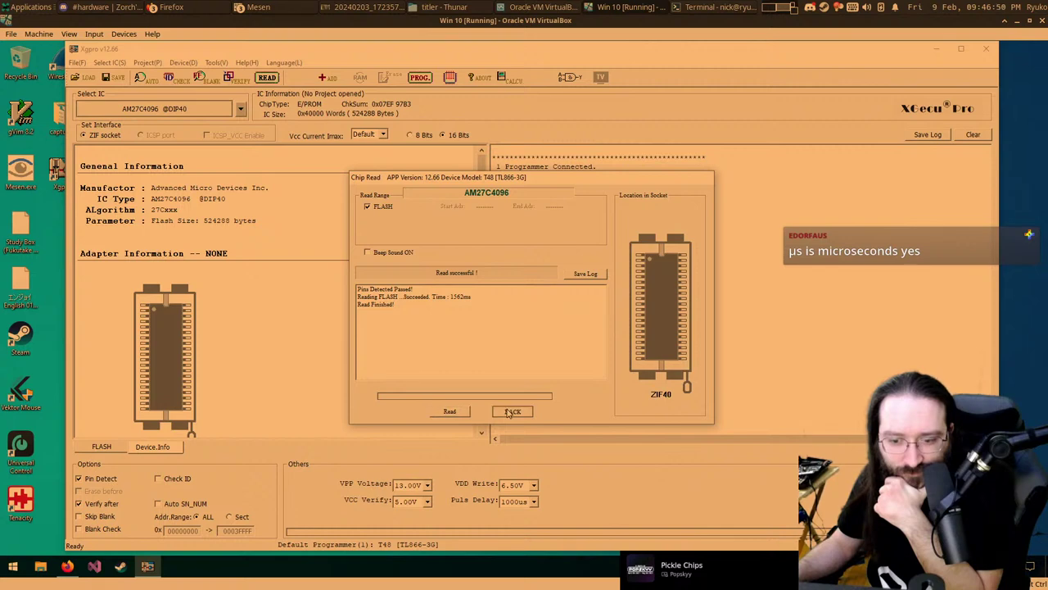
Step: Show the FLASH buffer in 8-bit format and examine the read data from its beginning to its end
{"action": "left_click", "coordinate": [105, 448]}
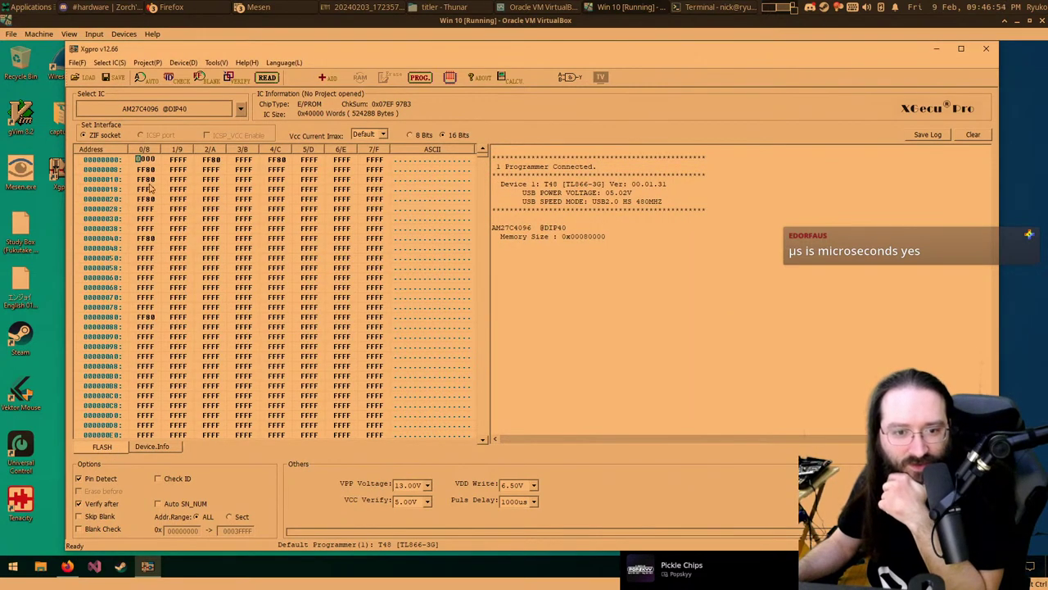
{"action": "left_click", "coordinate": [145, 181]}
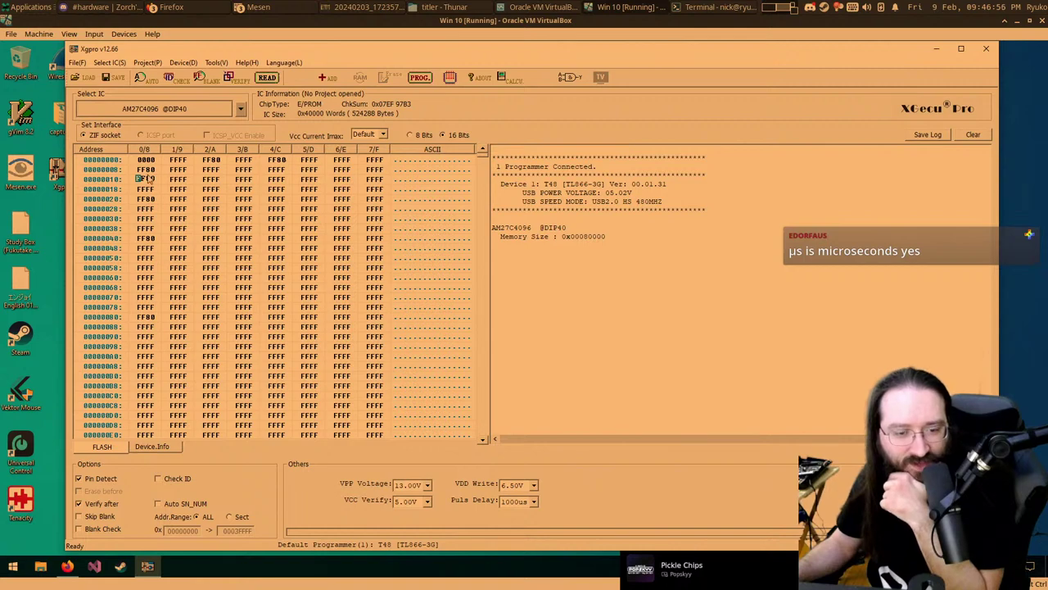
{"action": "left_click", "coordinate": [409, 135]}
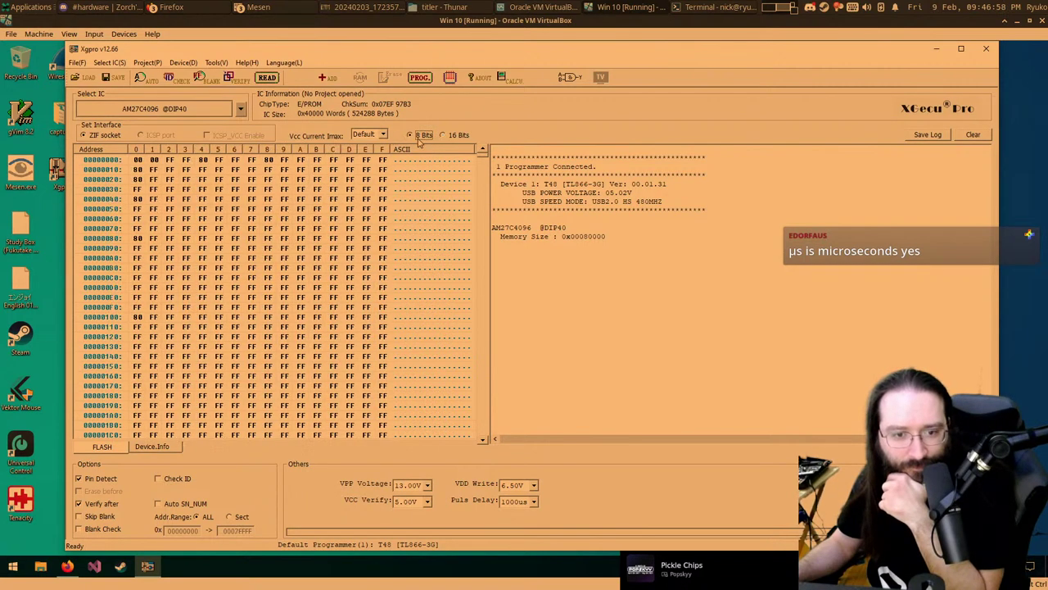
{"action": "scroll", "coordinate": [262, 254], "scroll_direction": "down", "scroll_amount": 10}
{"action": "scroll", "coordinate": [268, 262], "scroll_direction": "down", "scroll_amount": 6}
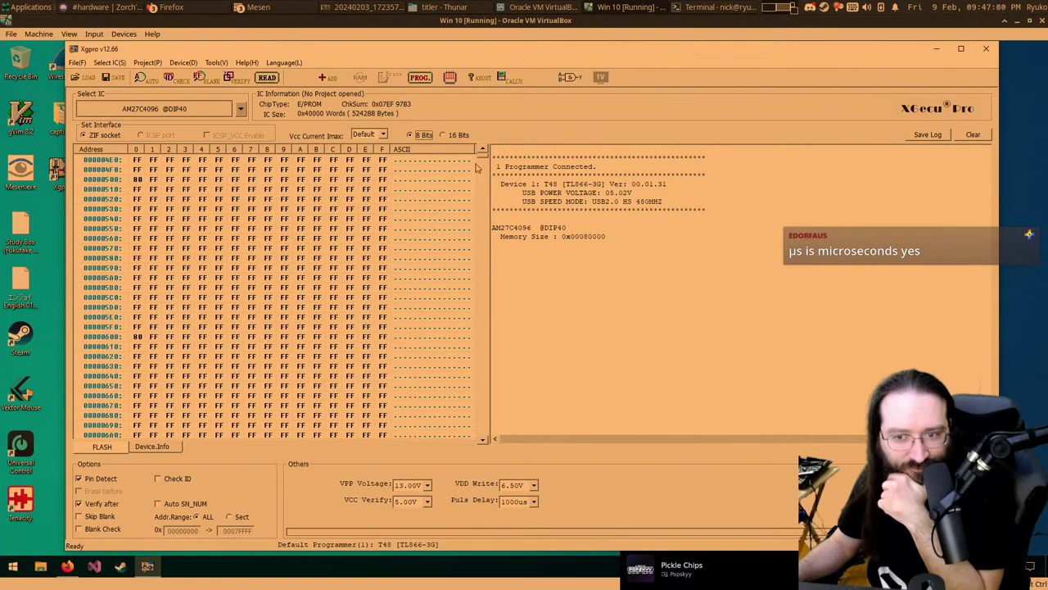
{"action": "left_click_drag", "start_coordinate": [481, 162], "coordinate": [483, 440]}
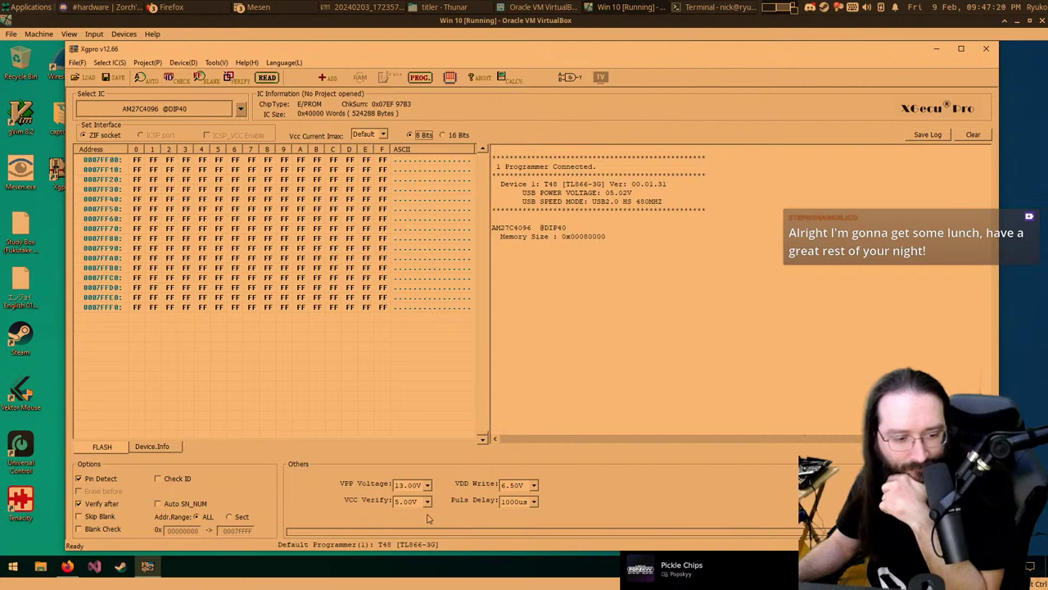
Step: Set the pulse delay to 500us and read the chip's FLASH contents again
{"action": "left_click", "coordinate": [531, 502]}
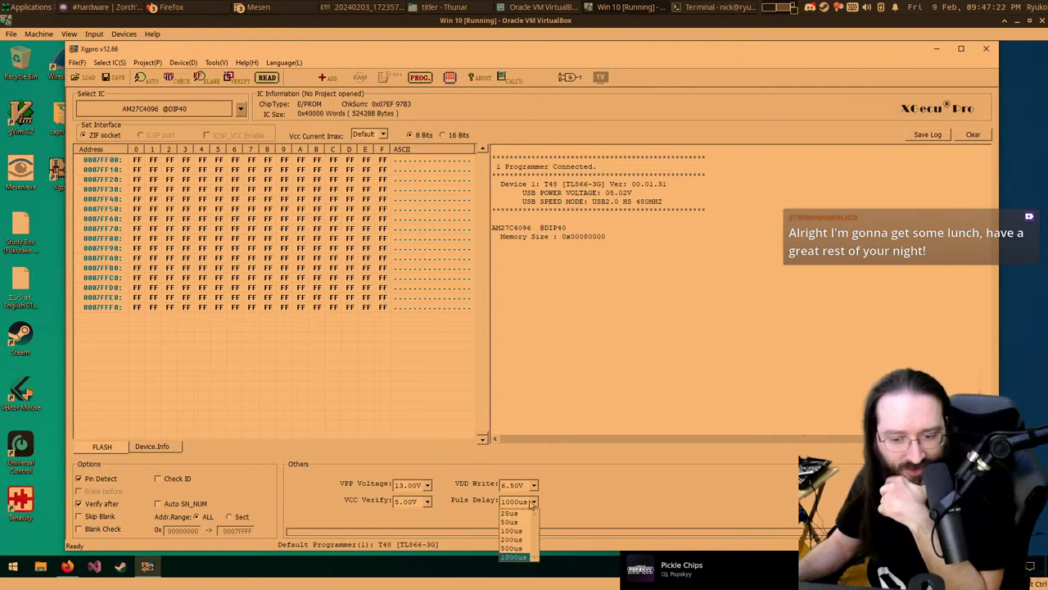
{"action": "left_click", "coordinate": [516, 553]}
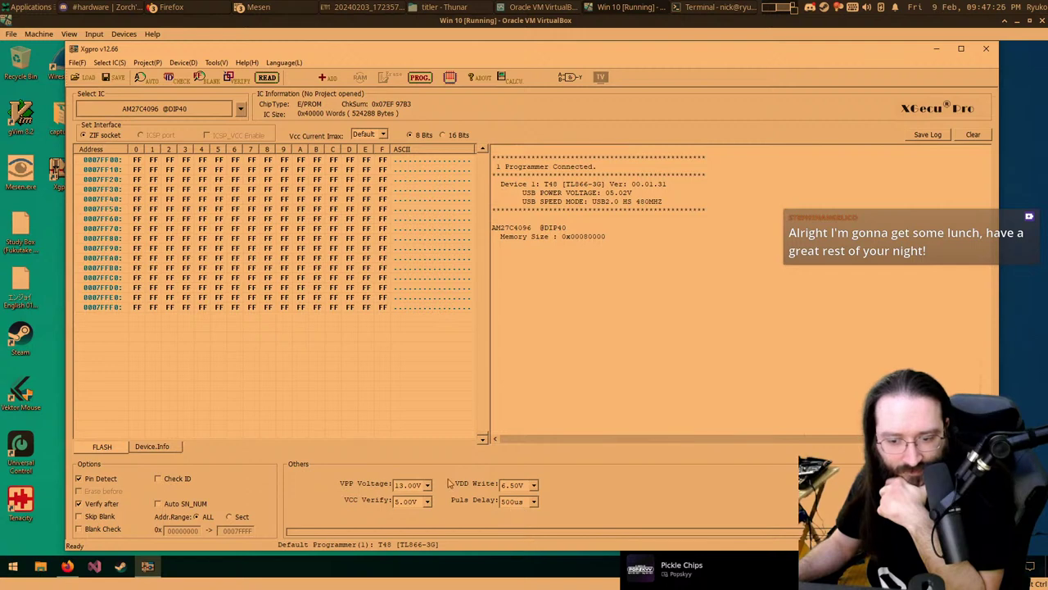
{"action": "left_click", "coordinate": [262, 77]}
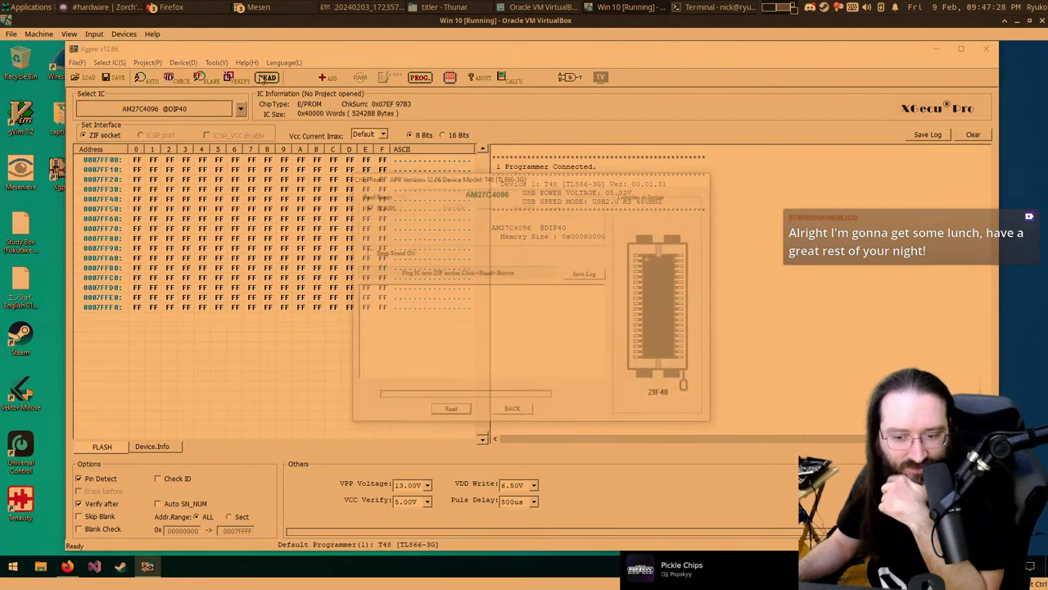
{"action": "left_click", "coordinate": [450, 411]}
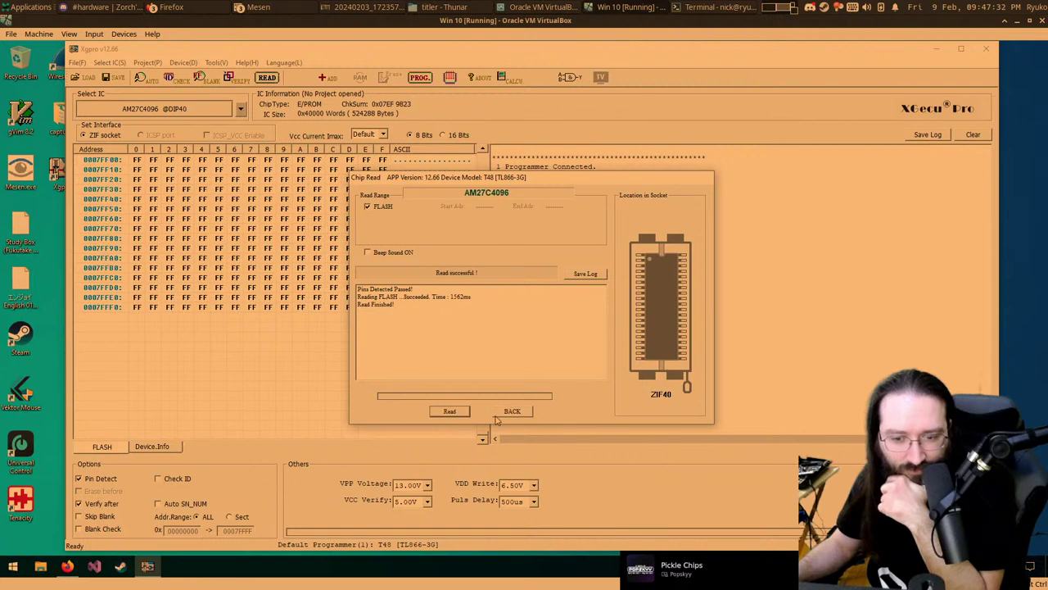
{"action": "left_click", "coordinate": [509, 411]}
Step: Check the new data at the end and start of the FLASH buffer, switching it to 16-bit format
{"action": "scroll", "coordinate": [354, 324], "scroll_direction": "up", "scroll_amount": 5}
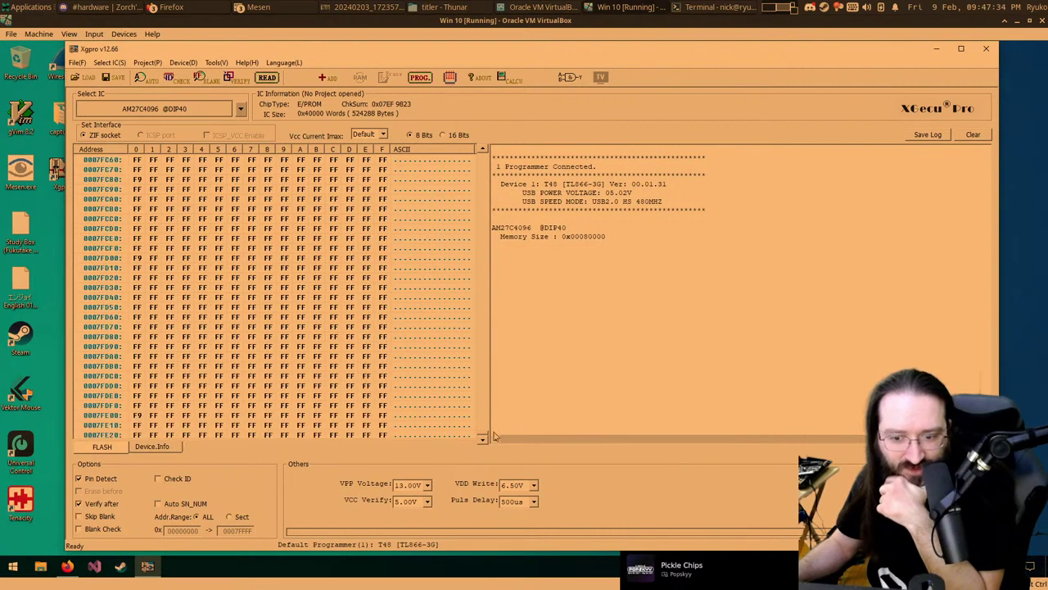
{"action": "left_click_drag", "start_coordinate": [483, 437], "coordinate": [473, 146]}
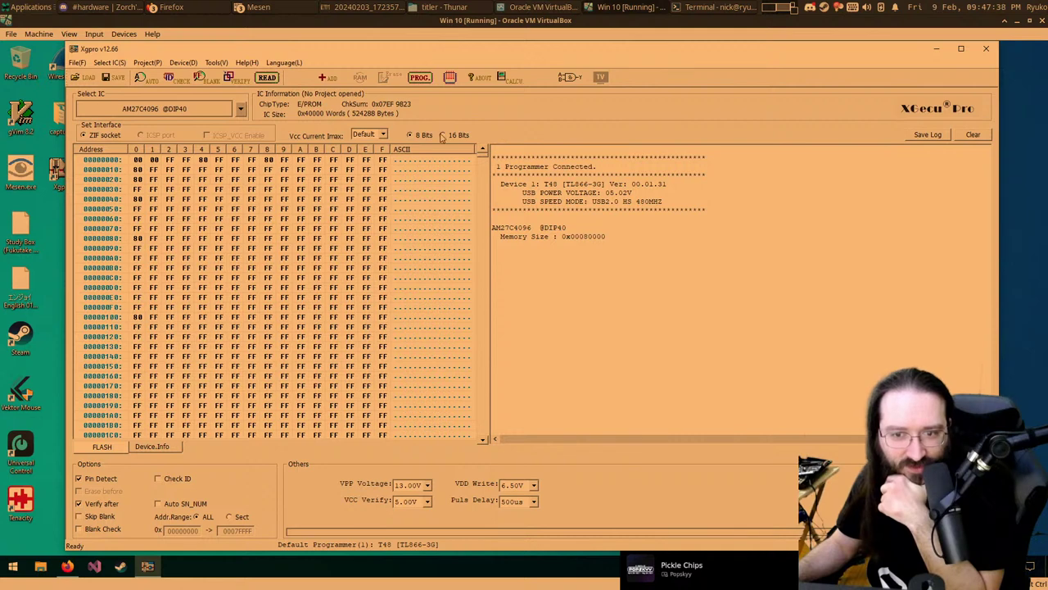
{"action": "left_click", "coordinate": [443, 135]}
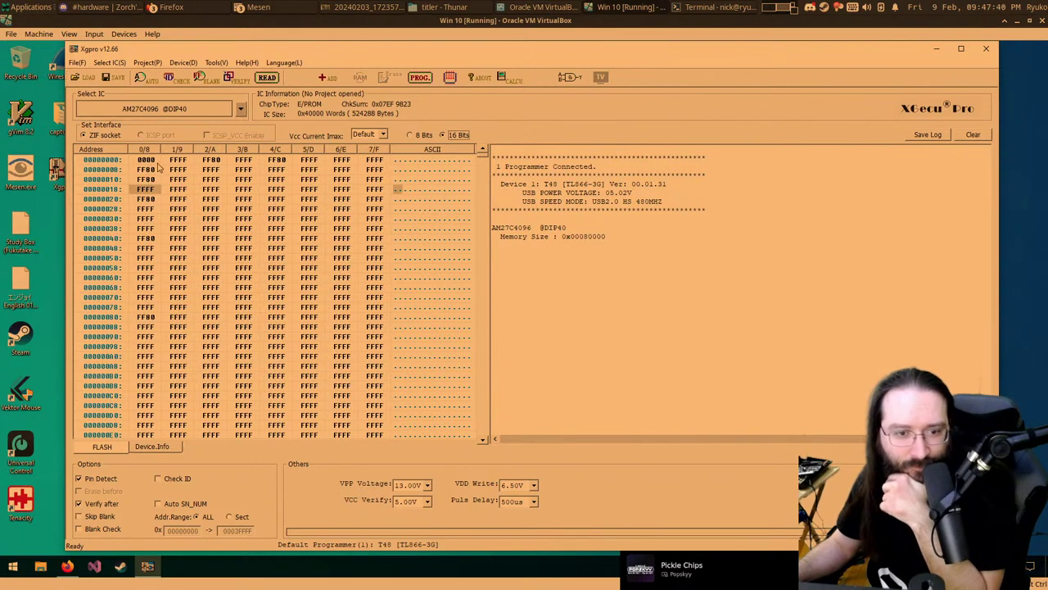
{"action": "left_click", "coordinate": [151, 200]}
{"action": "left_click", "coordinate": [156, 160]}
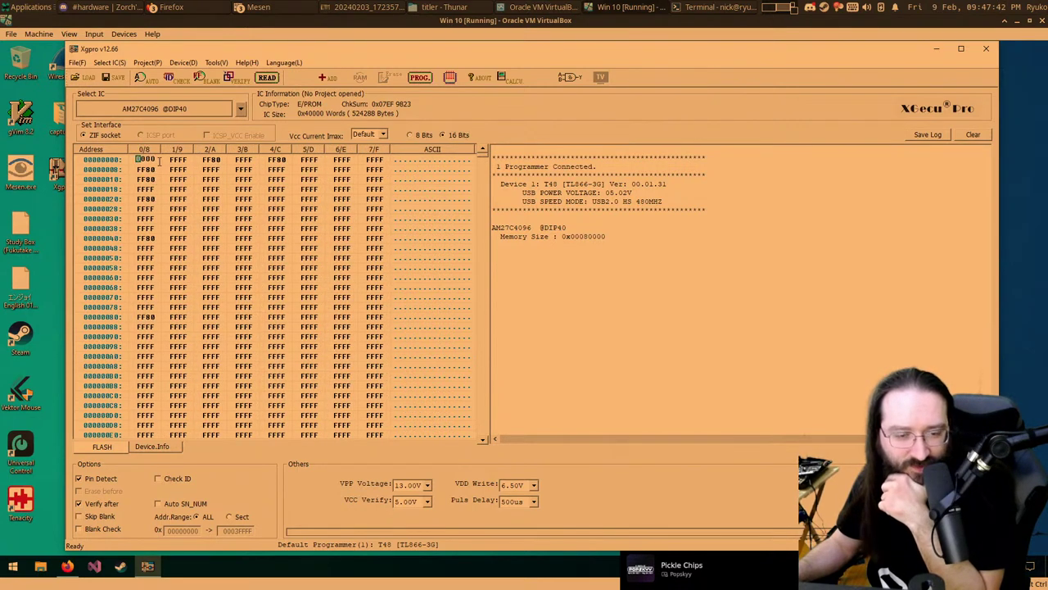
{"action": "left_click", "coordinate": [573, 273]}
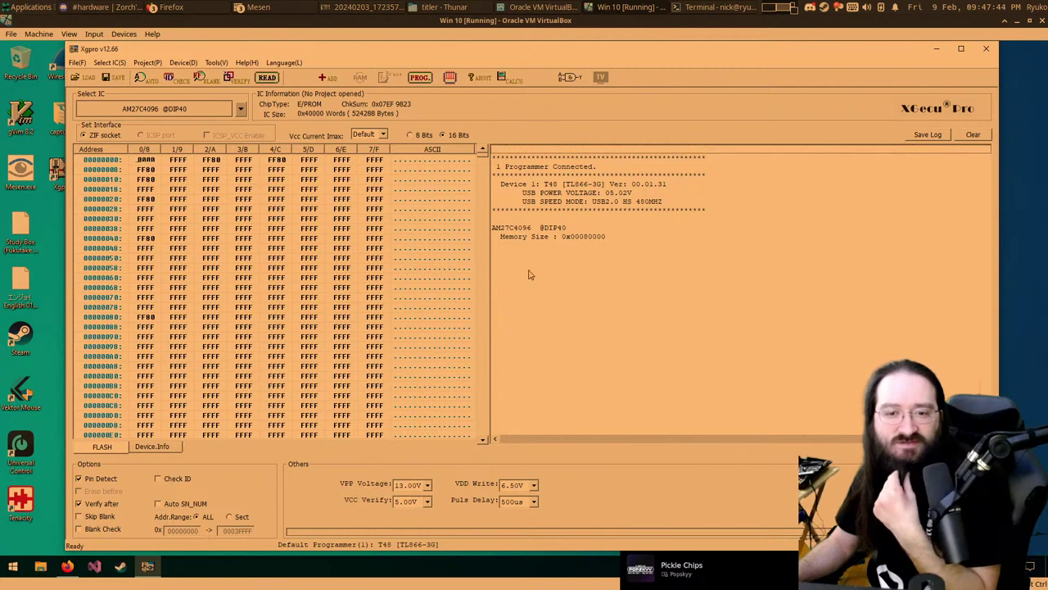
Step: Set the Vcc current limit (Imax) to 120mA
{"action": "left_click", "coordinate": [370, 134]}
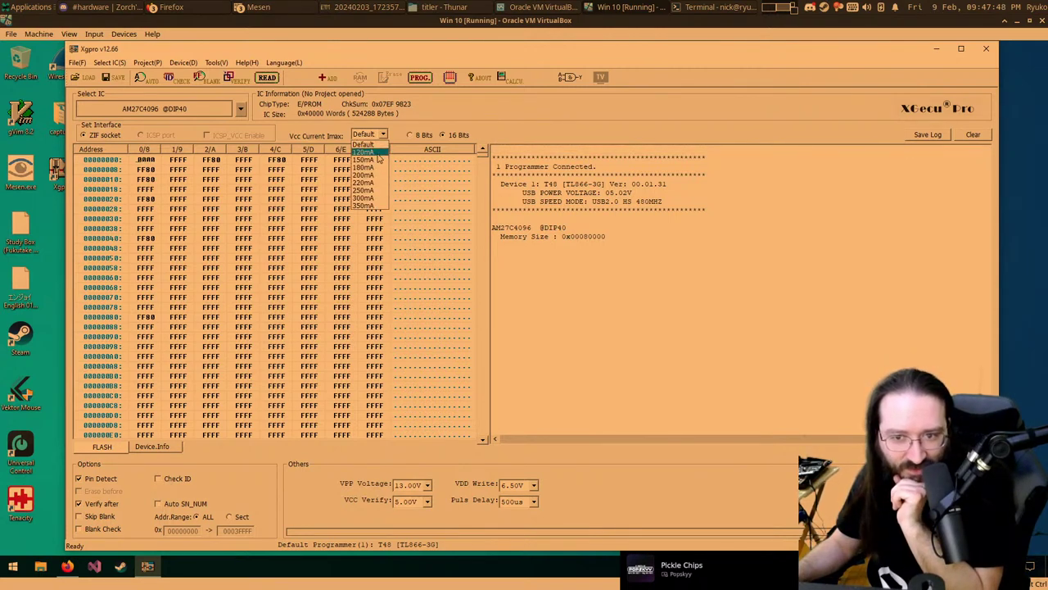
{"action": "left_click", "coordinate": [365, 153]}
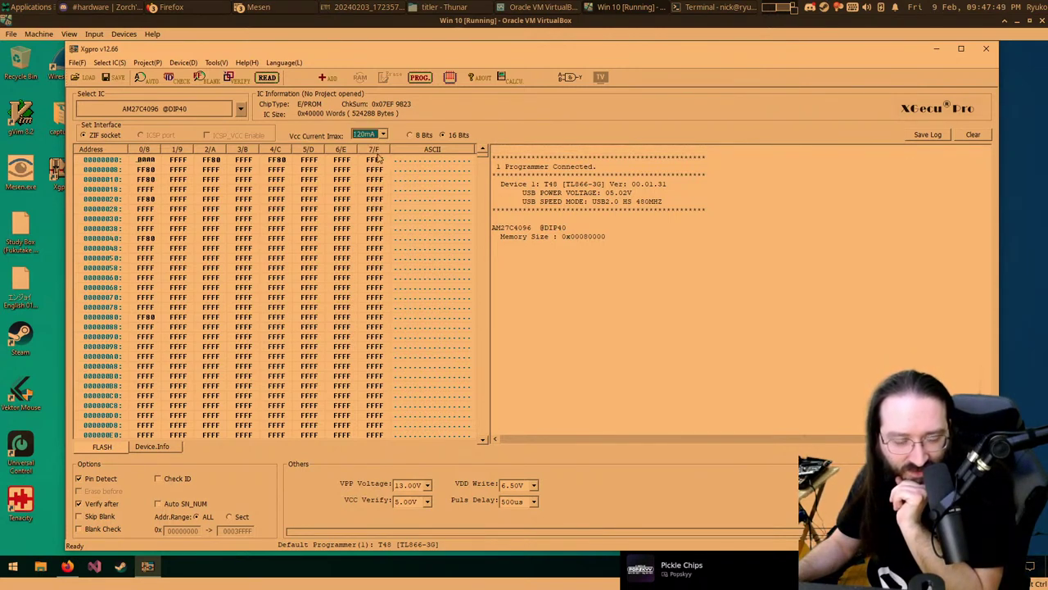
{"action": "left_click", "coordinate": [540, 318]}
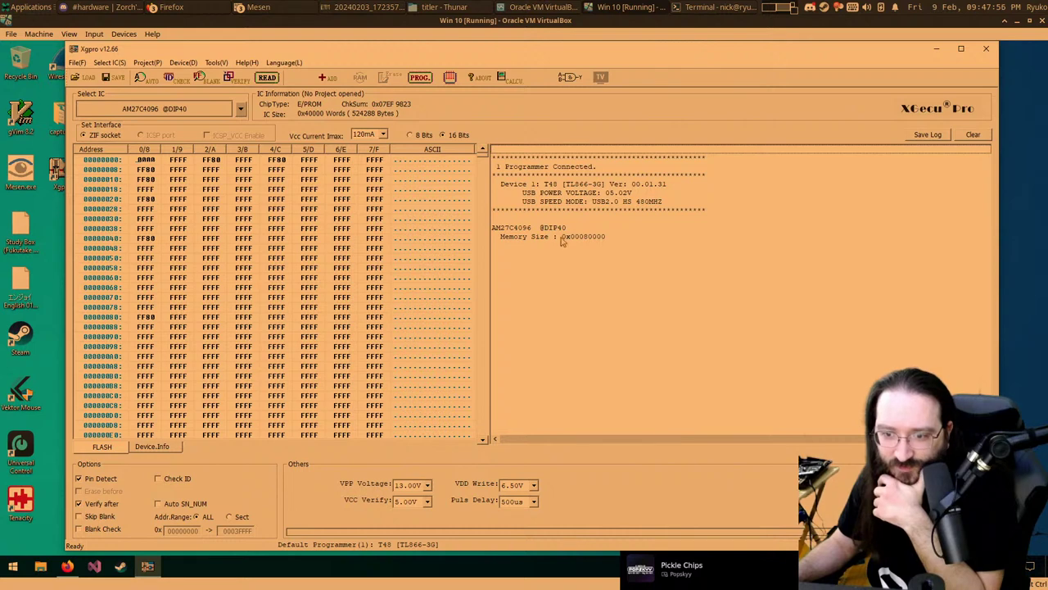
{"action": "left_click", "coordinate": [508, 229]}
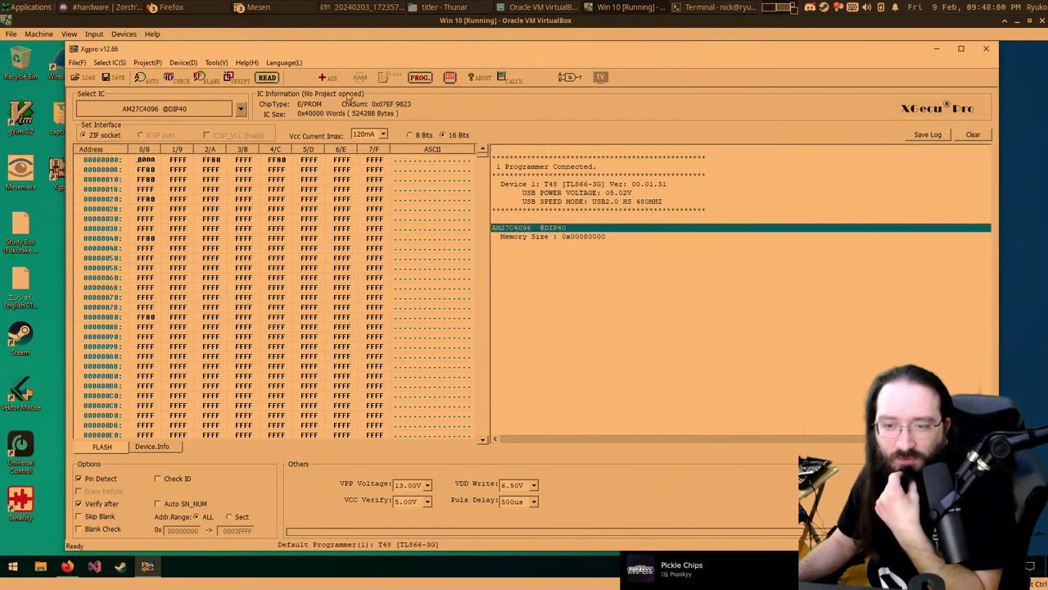
Step: Switch to Firefox, search the web for "am27c4096 spec sheet" and open the AMD datasheet result from alldatasheet.com in a new tab
{"action": "left_click", "coordinate": [170, 7]}
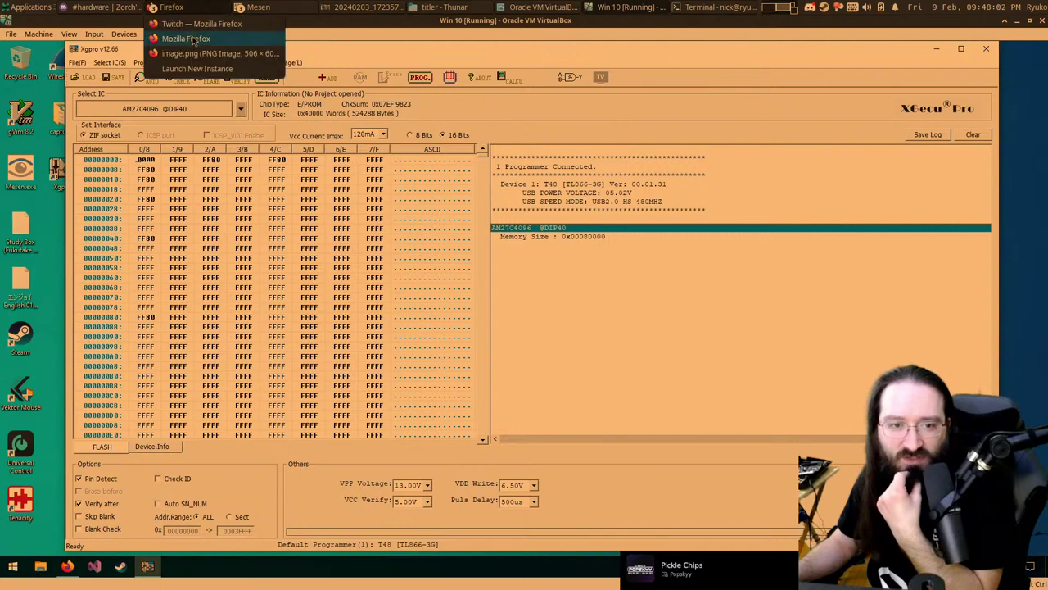
{"action": "left_click", "coordinate": [182, 54]}
{"action": "left_click_drag", "start_coordinate": [350, 27], "coordinate": [379, 314]}
{"action": "key", "text": "ctrl+t"}
{"action": "type", "text": "am"}
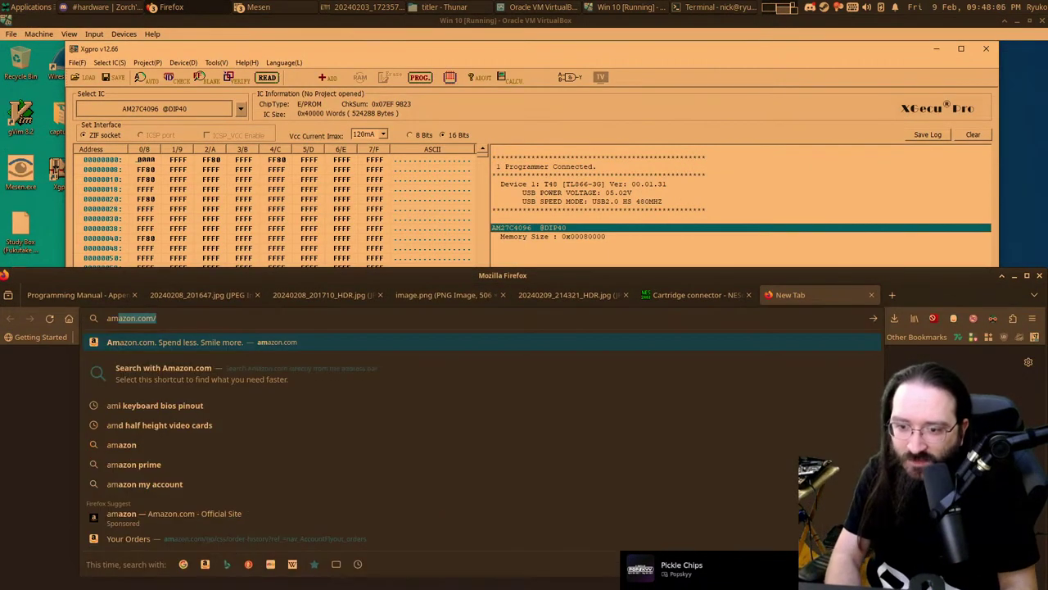
{"action": "type", "text": "27"}
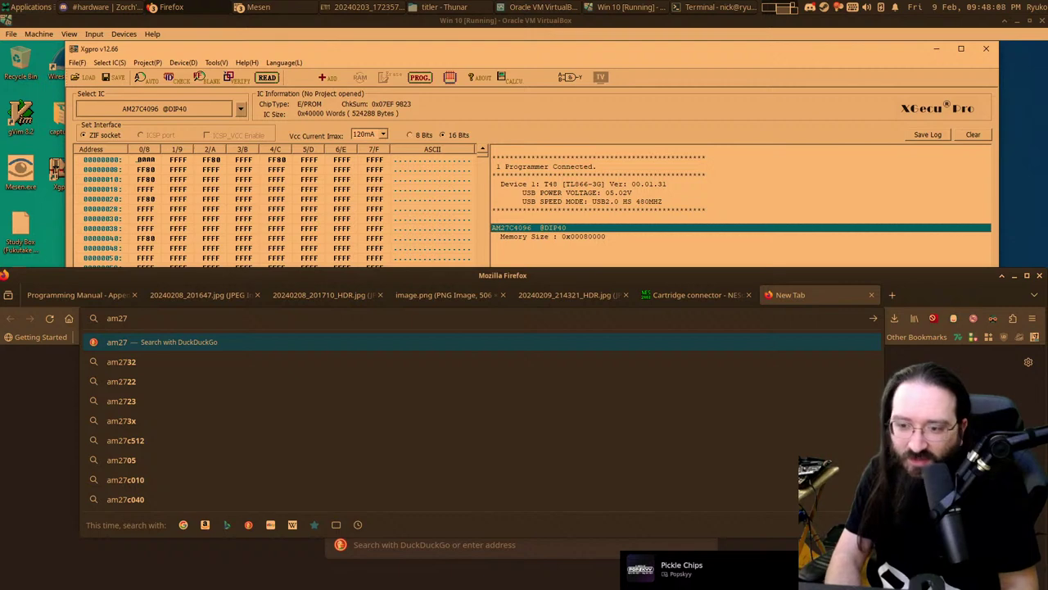
{"action": "type", "text": "c4"}
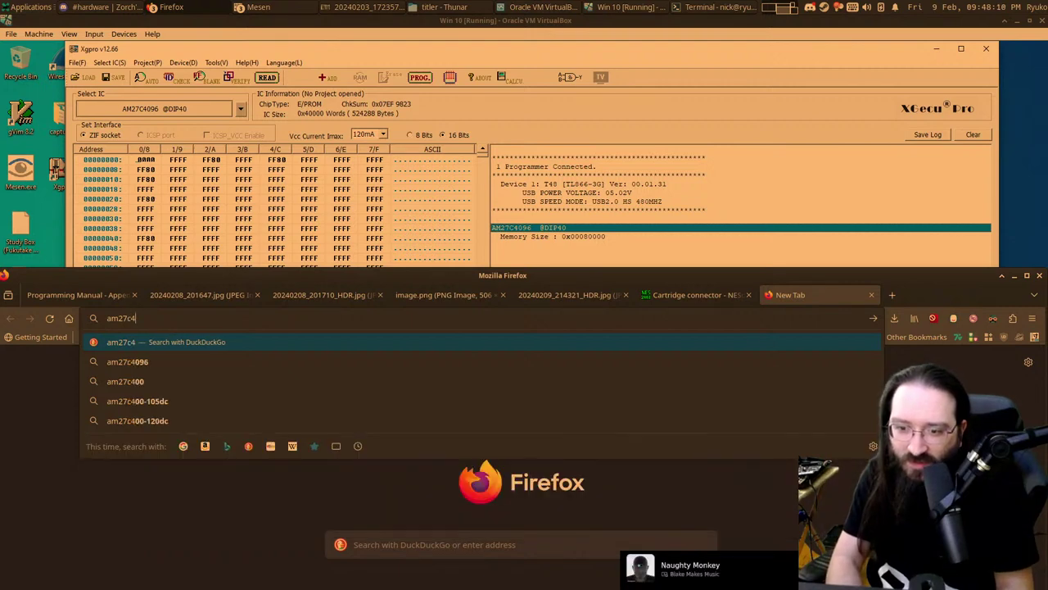
{"action": "type", "text": "096 spec"}
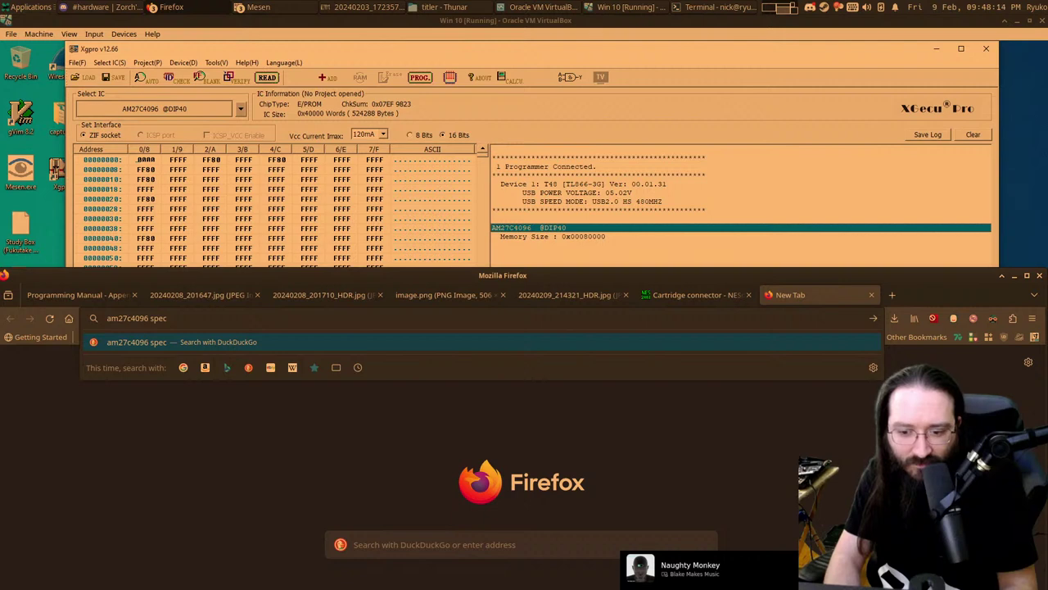
{"action": "type", "text": " sheet"}
{"action": "key", "text": "Return"}
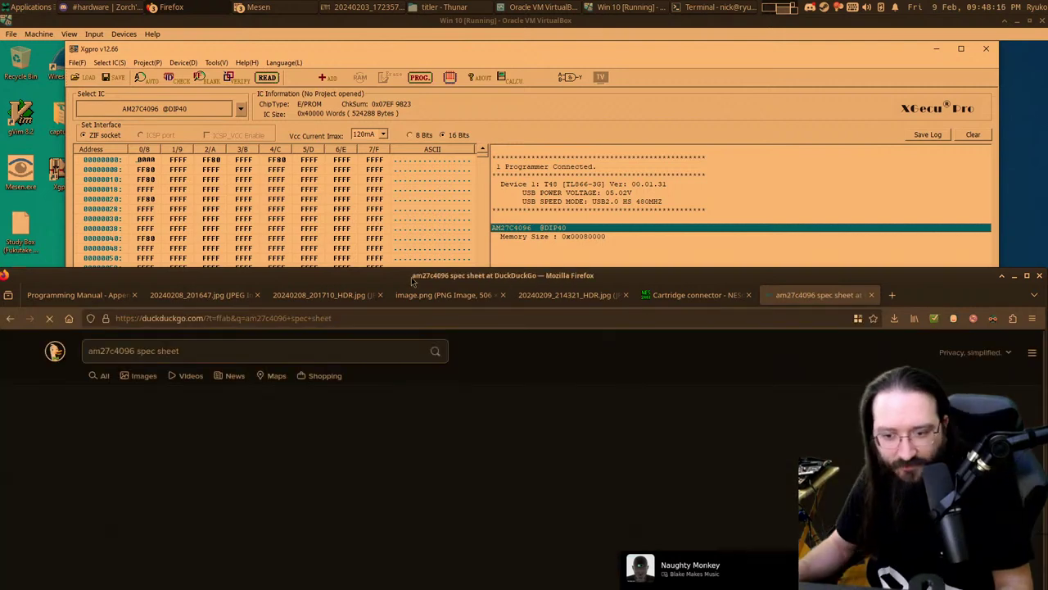
{"action": "double_click", "coordinate": [412, 281]}
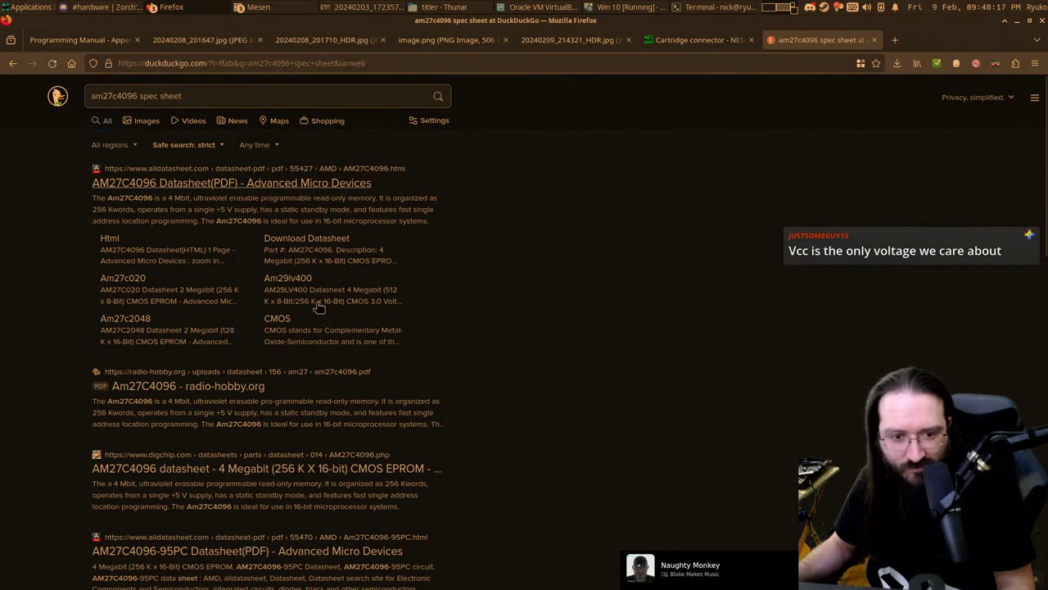
{"action": "middle_click", "coordinate": [179, 183]}
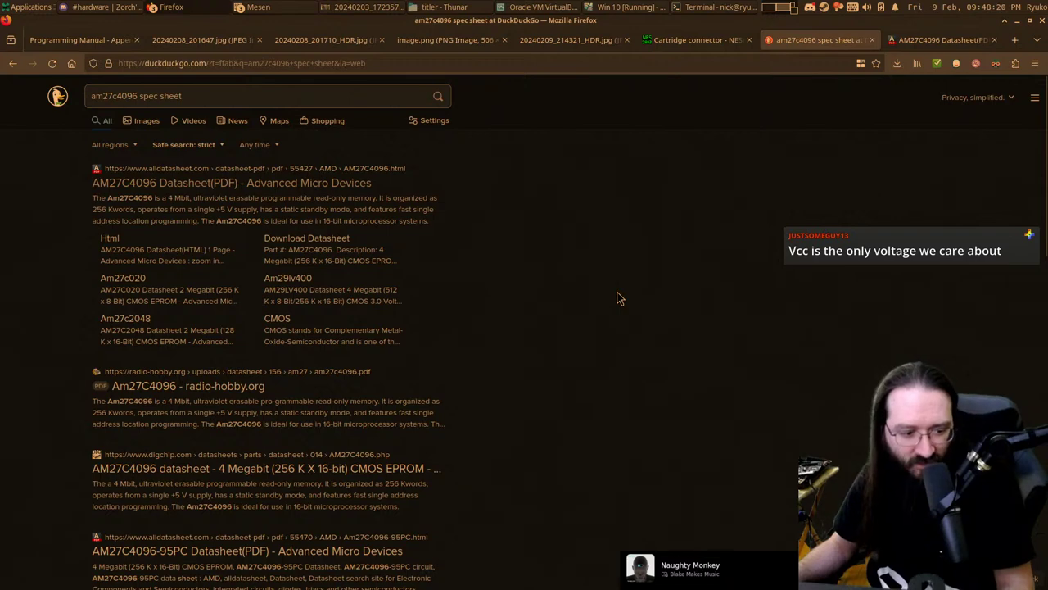
Step: Switch to Xgpro in the Windows virtual machine and check the available VCC Verify voltages
{"action": "left_click", "coordinate": [644, 10]}
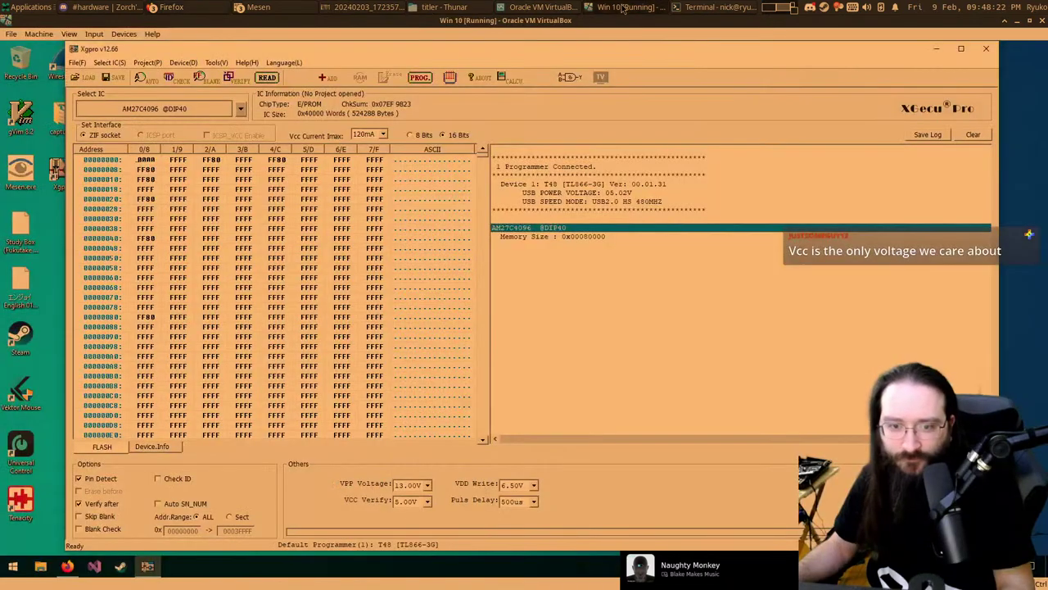
{"action": "left_click", "coordinate": [430, 503]}
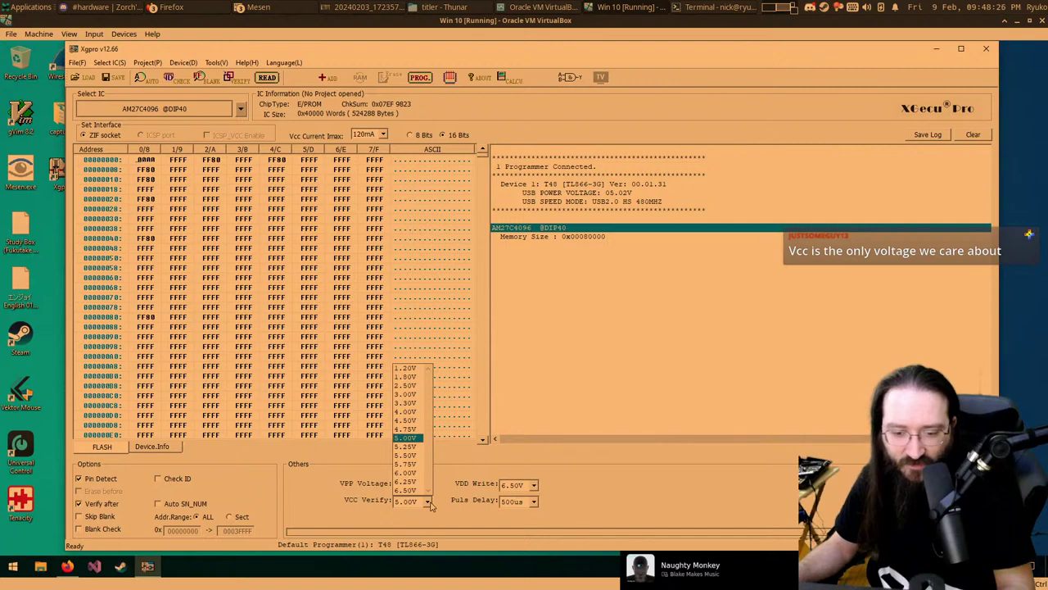
{"action": "left_click", "coordinate": [429, 505]}
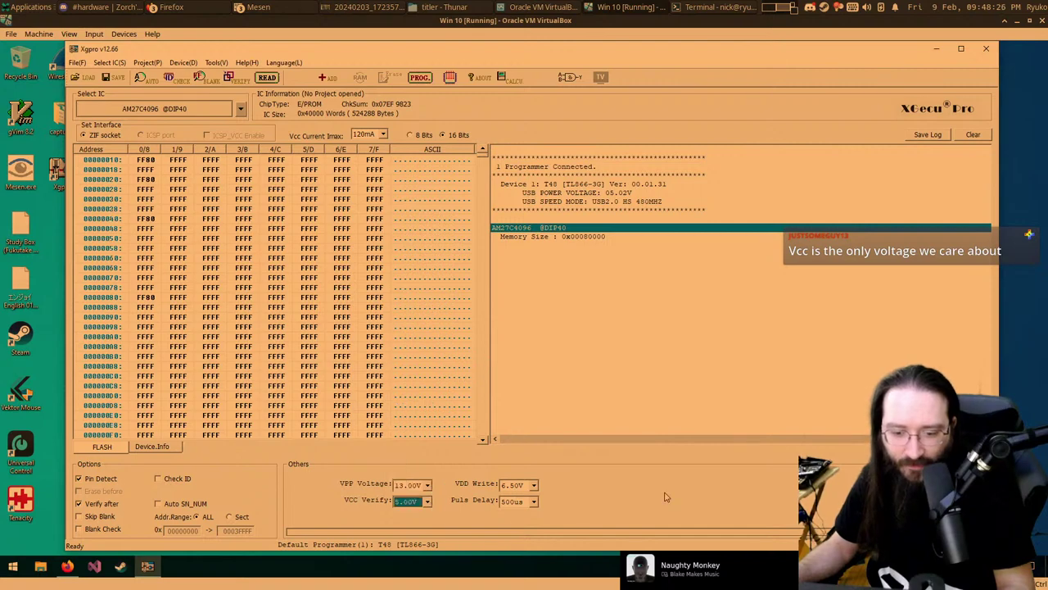
Step: Return to Firefox and open page 1 of the AM27C4096 datasheet in its HTML version
{"action": "left_click", "coordinate": [624, 6]}
{"action": "left_click", "coordinate": [909, 39]}
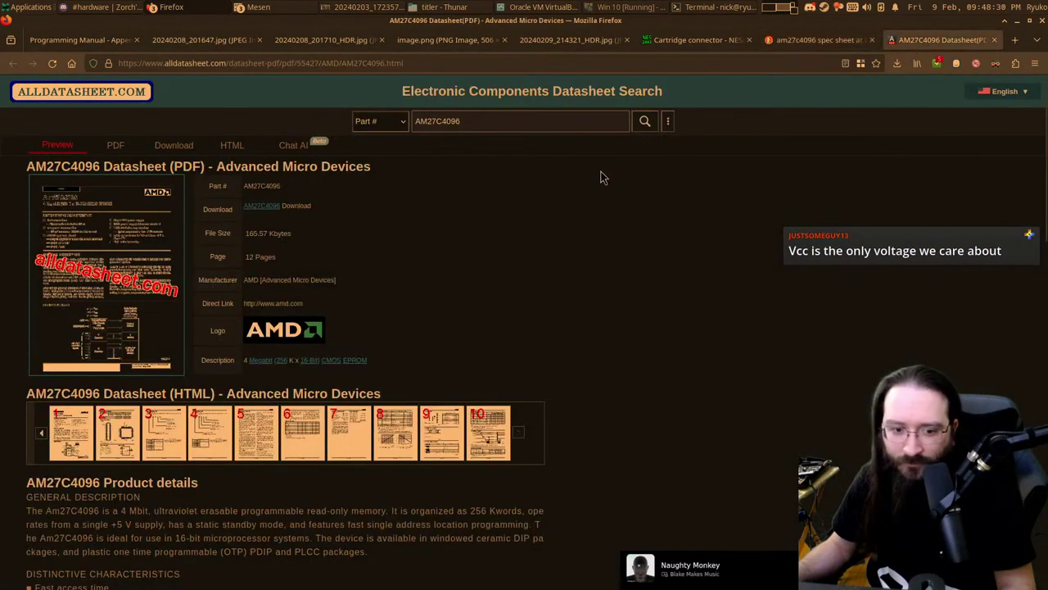
{"action": "scroll", "coordinate": [610, 249], "scroll_direction": "down", "scroll_amount": 2}
{"action": "left_click", "coordinate": [71, 376]}
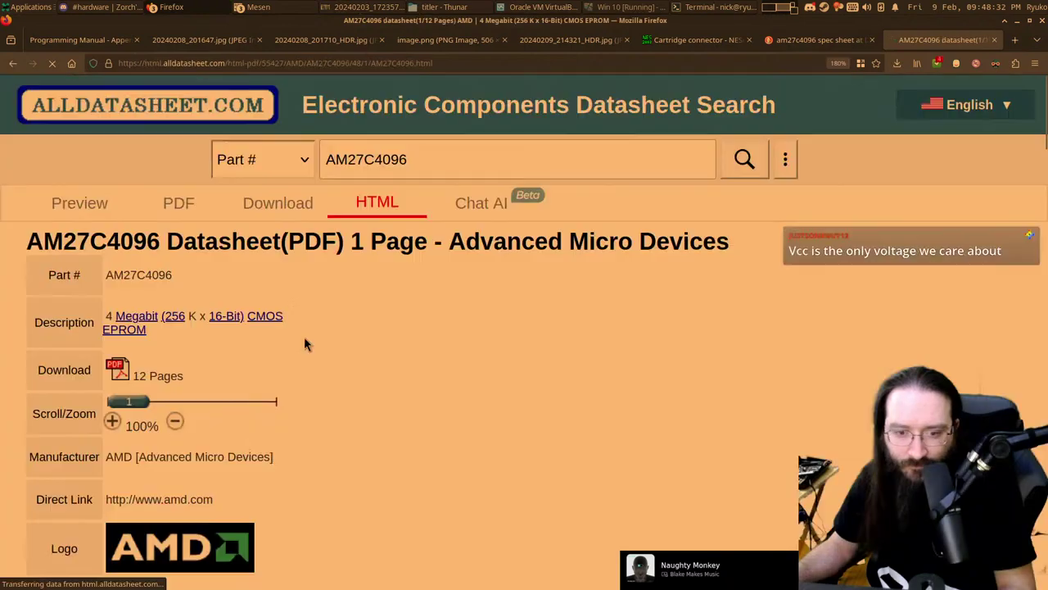
Step: Examine the distinctive characteristics, general description and block diagram on the AM27C4096 datasheet's first page, with the page zoomed to 160%
{"action": "scroll", "coordinate": [513, 314], "scroll_direction": "down", "scroll_amount": 6}
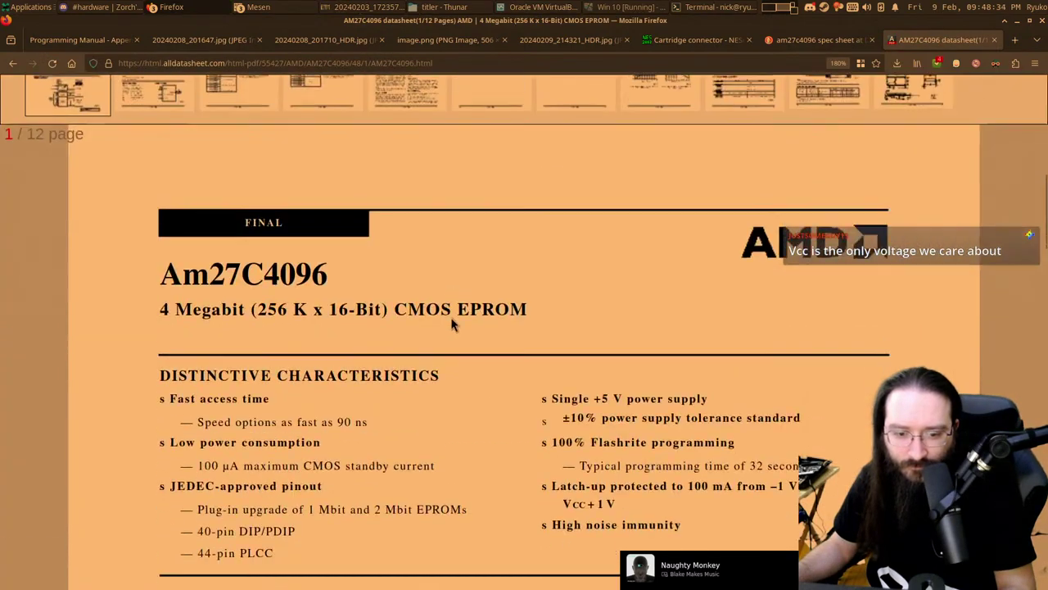
{"action": "key", "text": "ctrl+minus"}
{"action": "scroll", "coordinate": [491, 332], "scroll_direction": "down", "scroll_amount": 2}
{"action": "scroll", "coordinate": [549, 332], "scroll_direction": "down", "scroll_amount": 2}
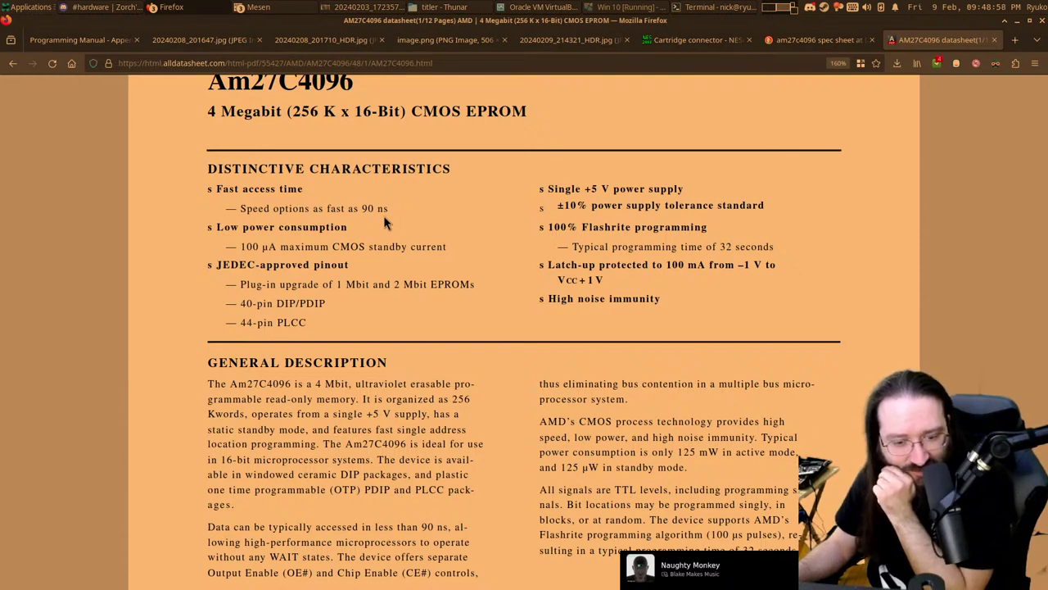
{"action": "scroll", "coordinate": [383, 215], "scroll_direction": "down", "scroll_amount": 5}
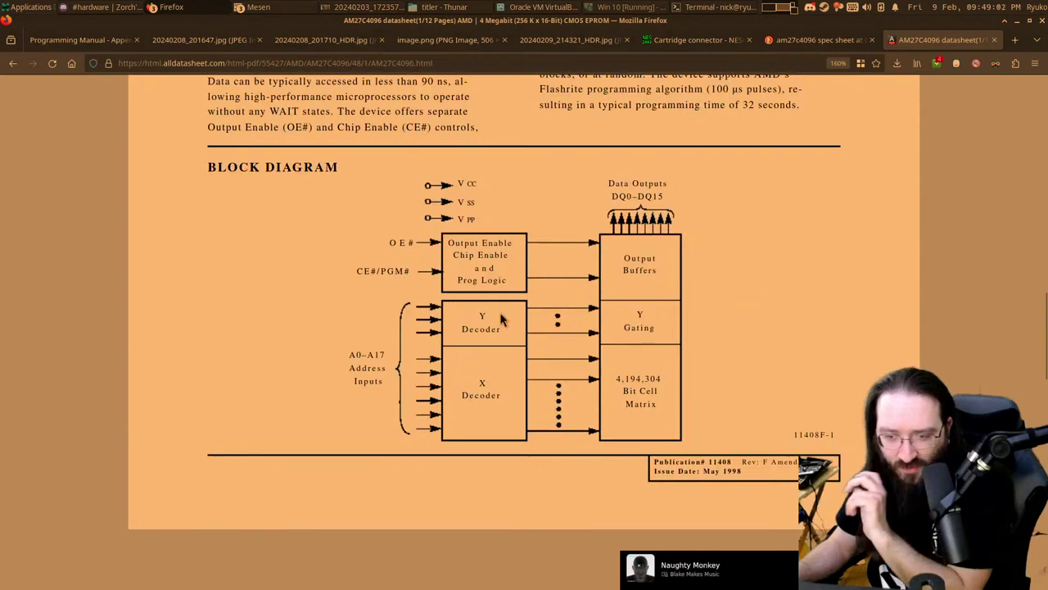
{"action": "scroll", "coordinate": [547, 376], "scroll_direction": "down", "scroll_amount": 5}
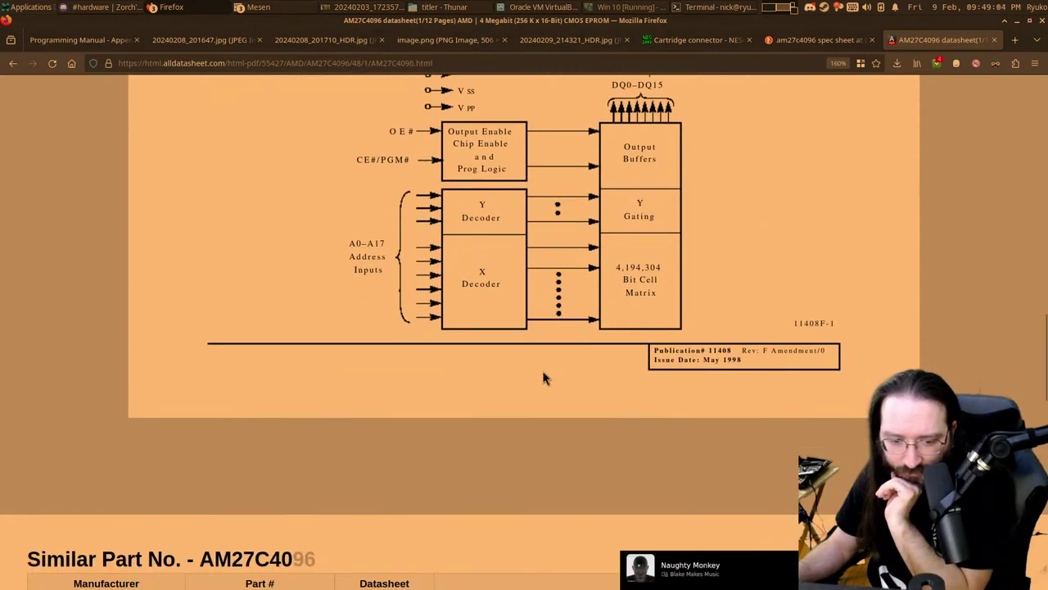
{"action": "scroll", "coordinate": [542, 370], "scroll_direction": "up", "scroll_amount": 6}
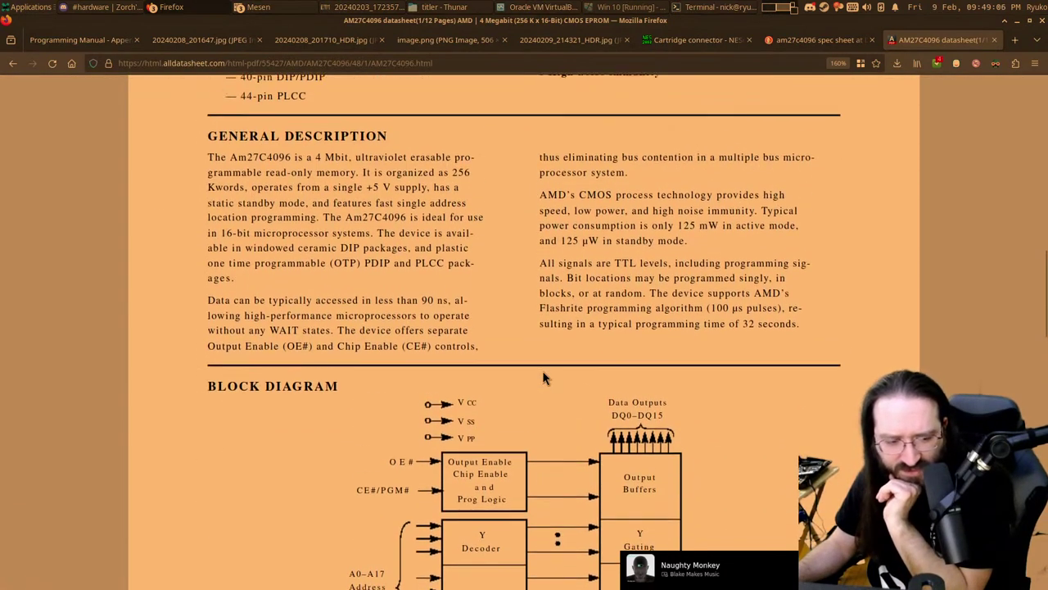
{"action": "scroll", "coordinate": [542, 377], "scroll_direction": "up", "scroll_amount": 3}
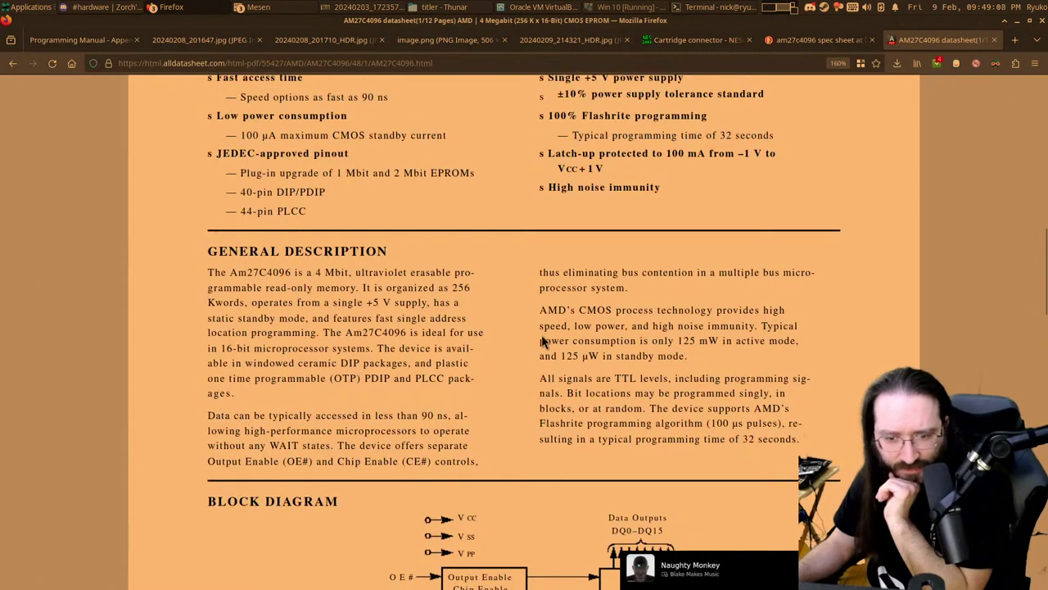
{"action": "scroll", "coordinate": [538, 345], "scroll_direction": "down", "scroll_amount": 2}
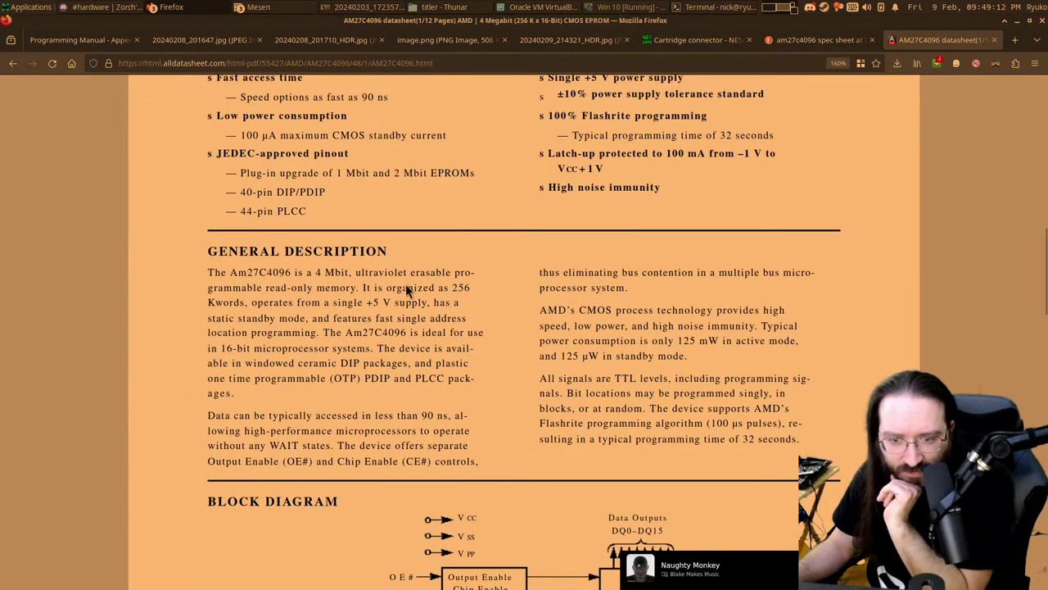
{"action": "scroll", "coordinate": [506, 307], "scroll_direction": "up", "scroll_amount": 4}
{"action": "scroll", "coordinate": [506, 307], "scroll_direction": "down", "scroll_amount": 8}
{"action": "scroll", "coordinate": [506, 307], "scroll_direction": "up", "scroll_amount": 6}
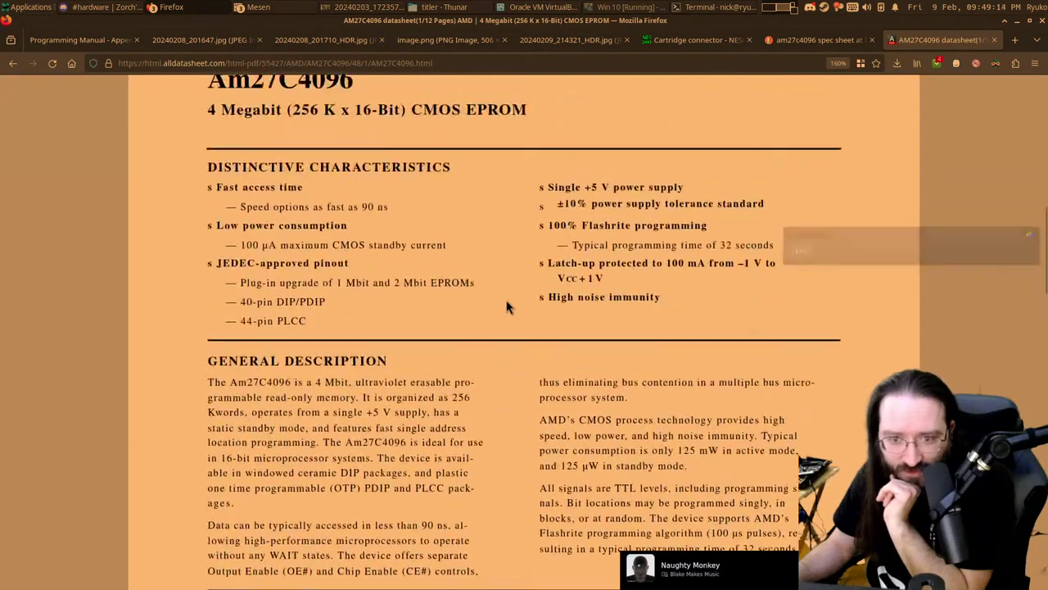
{"action": "scroll", "coordinate": [506, 307], "scroll_direction": "down", "scroll_amount": 2}
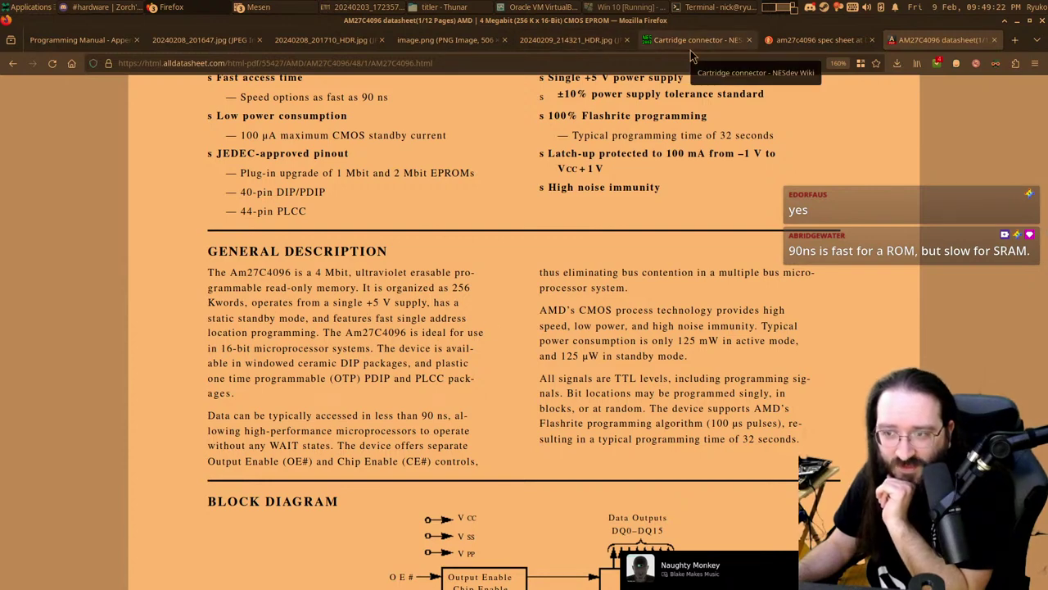
Step: Review the MX27C4100 pinout image and the photo of the Sharp X1252CE chip in the programmer's socket
{"action": "left_click", "coordinate": [569, 40]}
{"action": "left_click", "coordinate": [456, 42]}
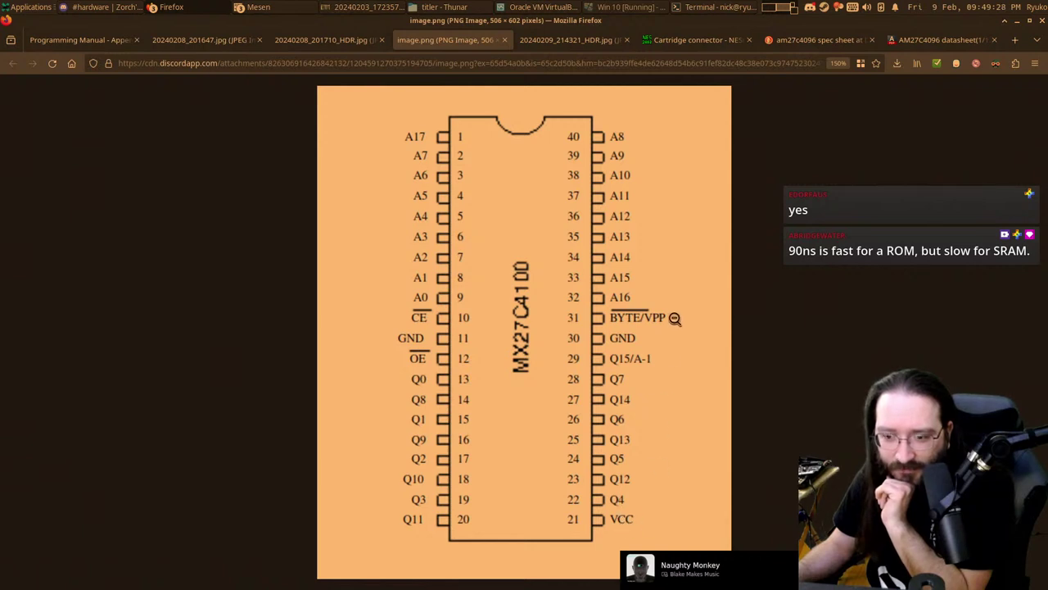
{"action": "left_click", "coordinate": [540, 33]}
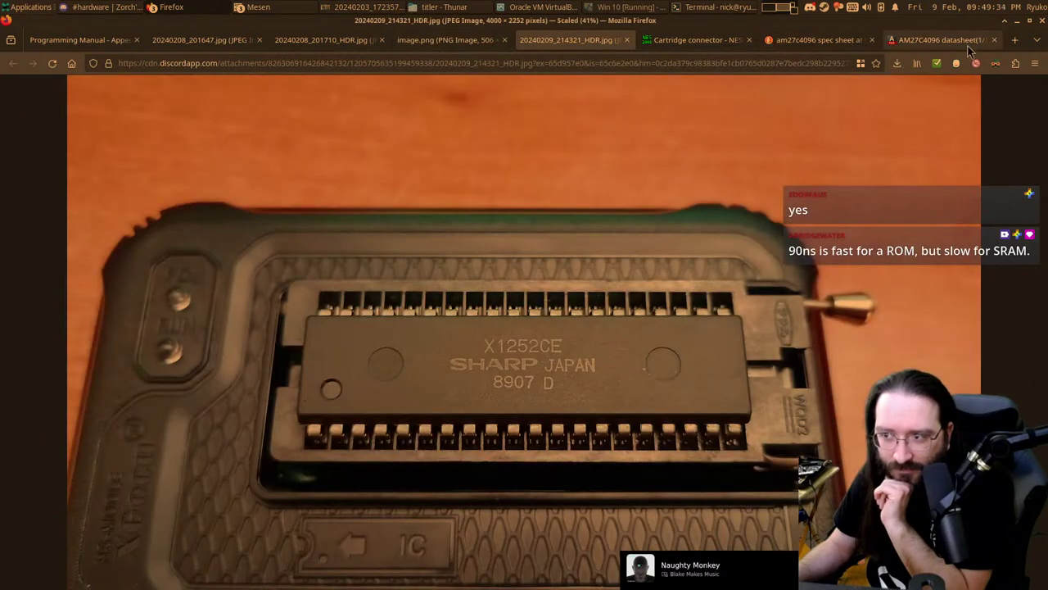
Step: Go back to the AM27C4096 datasheet and reread its general description
{"action": "left_click", "coordinate": [917, 39]}
{"action": "scroll", "coordinate": [714, 203], "scroll_direction": "down", "scroll_amount": 2}
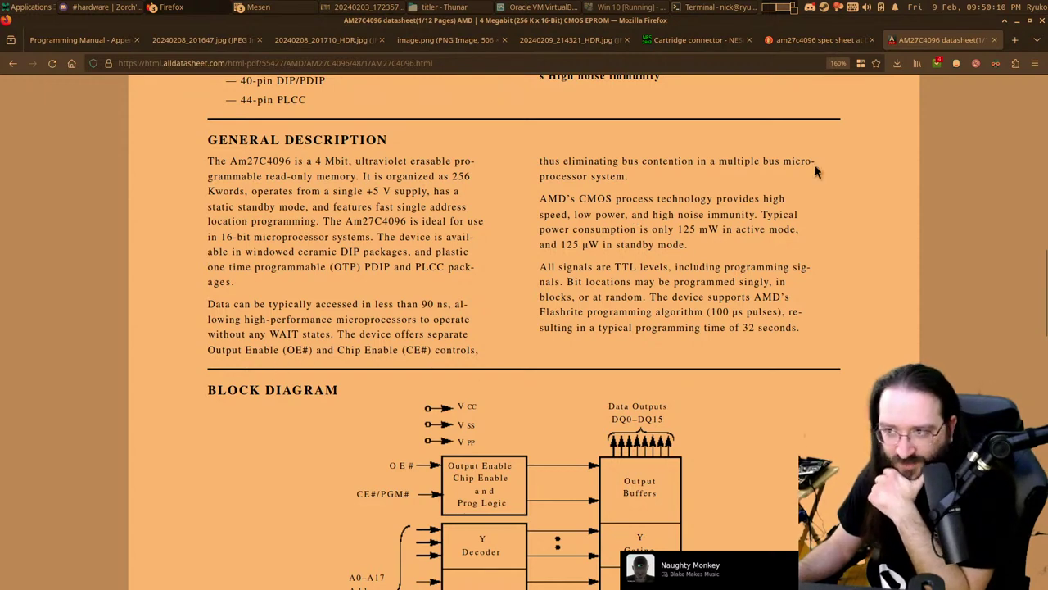
{"action": "left_click", "coordinate": [815, 40]}
{"action": "left_click", "coordinate": [917, 42]}
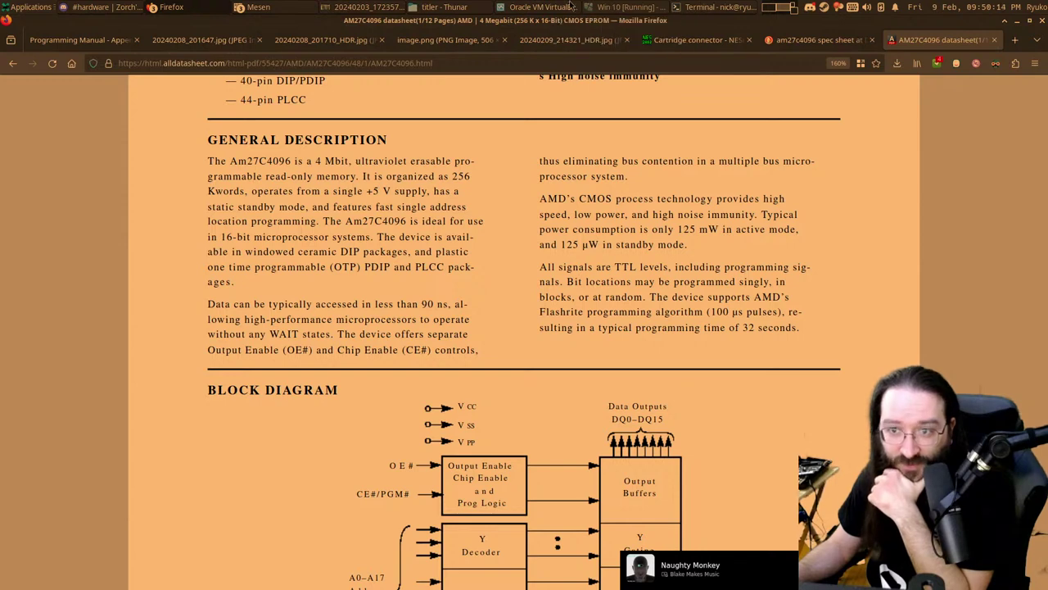
Step: Switch back to Xgpro in the Windows virtual machine and set the pulse delay to 25us
{"action": "left_click", "coordinate": [543, 6]}
{"action": "left_click", "coordinate": [543, 6]}
{"action": "left_click", "coordinate": [621, 7]}
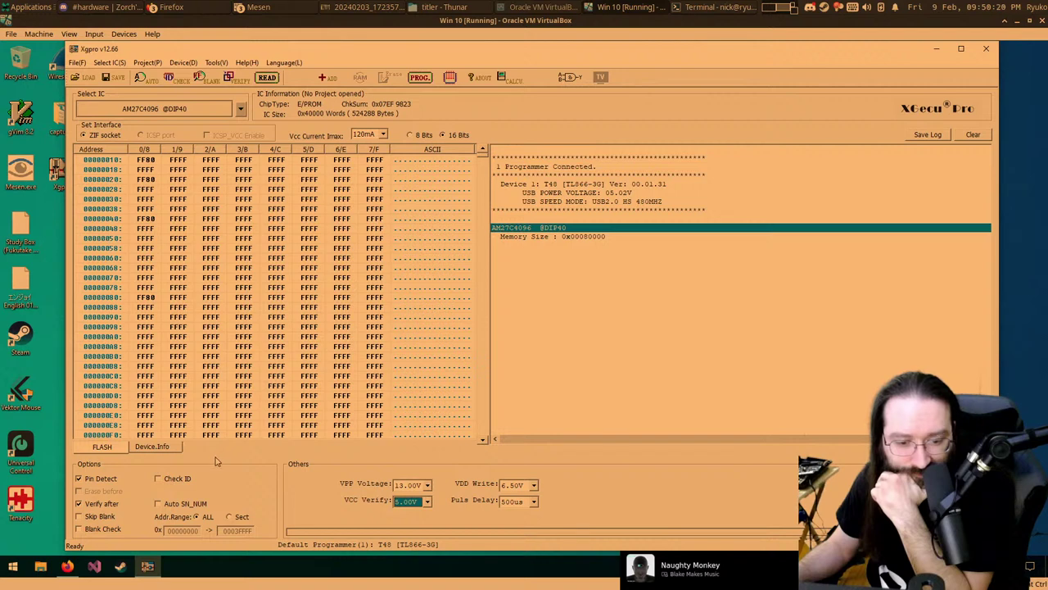
{"action": "left_click", "coordinate": [96, 482]}
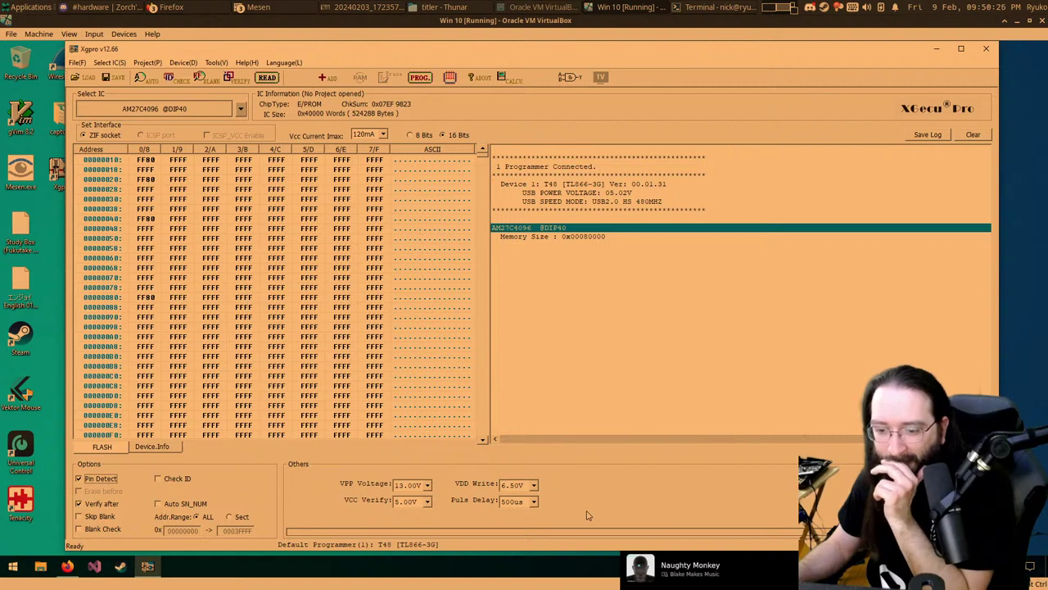
{"action": "left_click", "coordinate": [533, 502]}
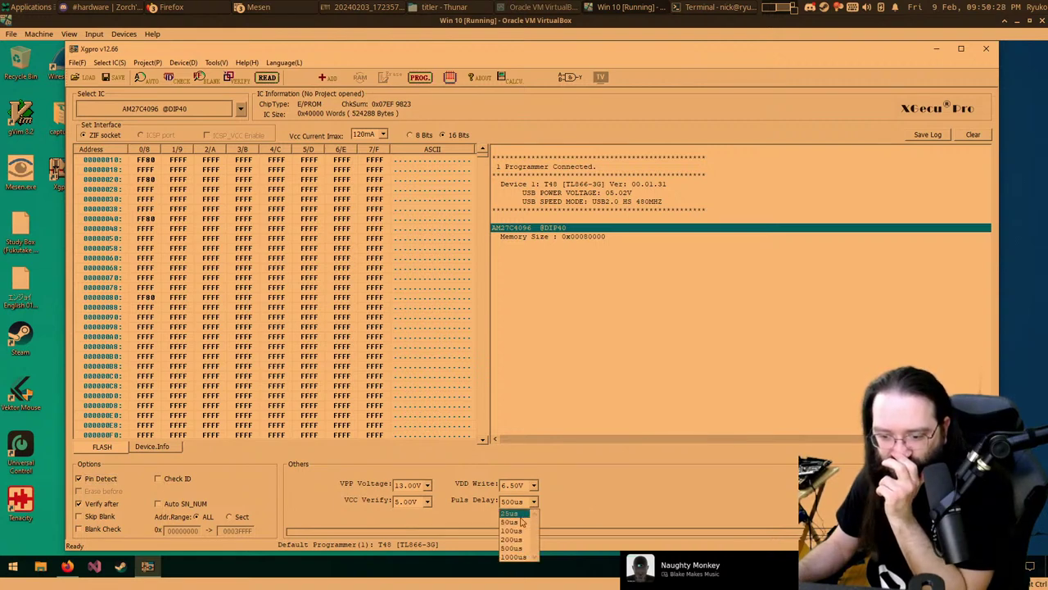
{"action": "left_click", "coordinate": [515, 514]}
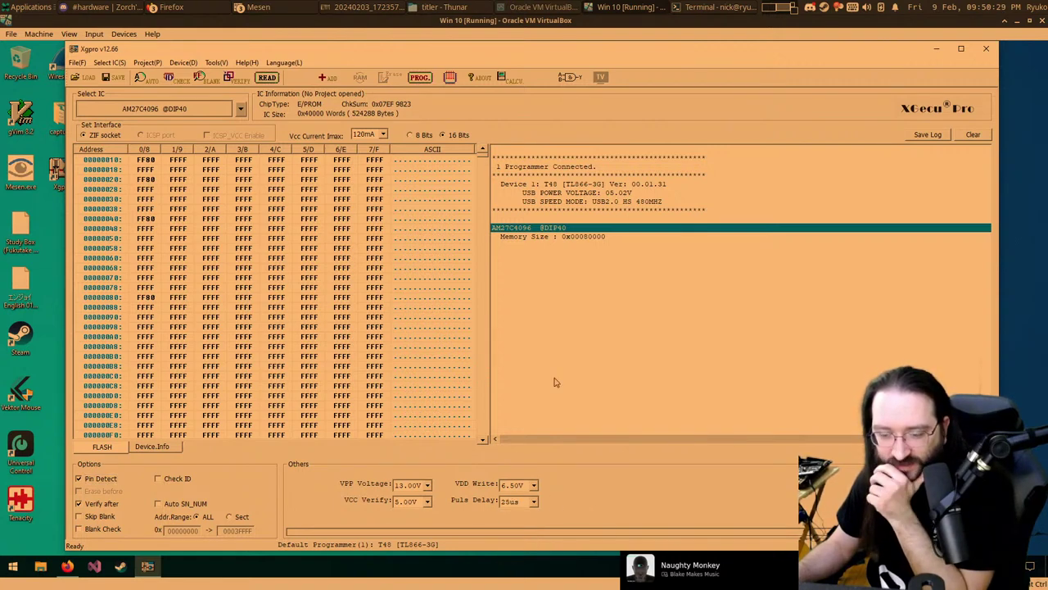
Step: Read the chip's FLASH contents again and check the data at the start of the buffer
{"action": "left_click", "coordinate": [266, 79]}
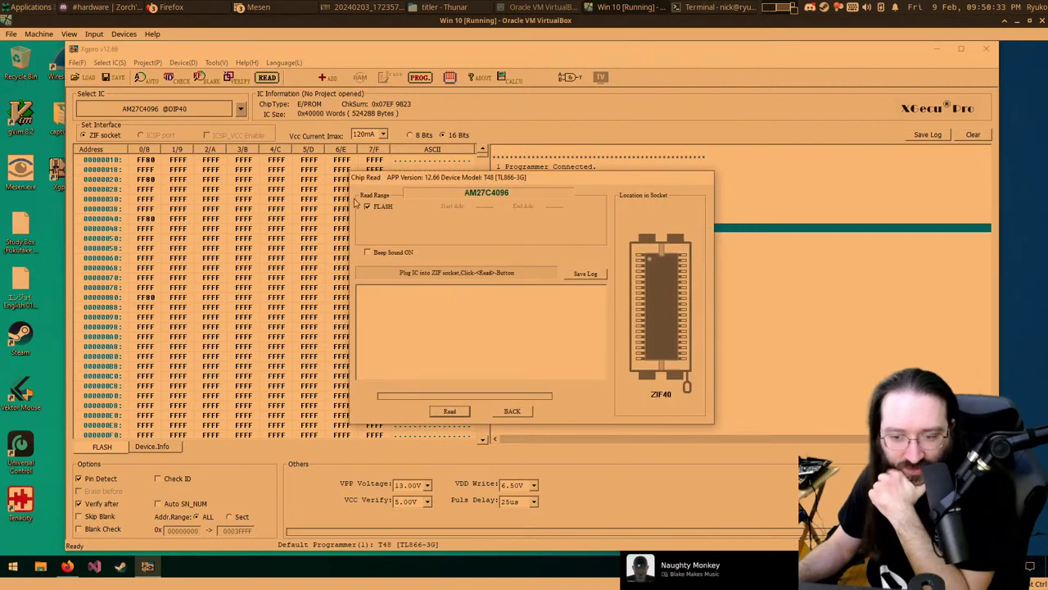
{"action": "left_click", "coordinate": [455, 414]}
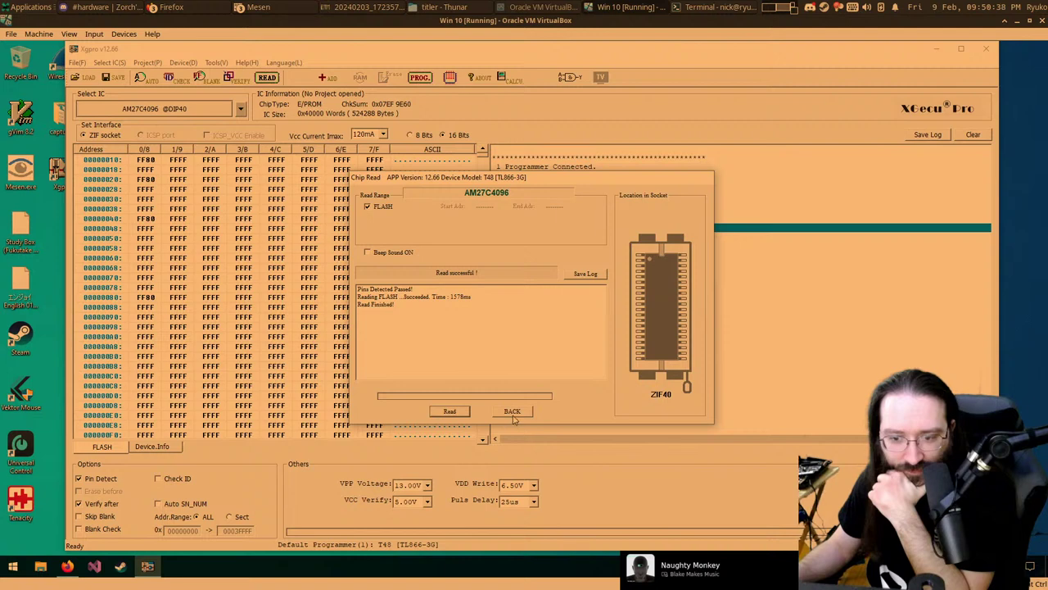
{"action": "left_click", "coordinate": [512, 412]}
{"action": "scroll", "coordinate": [213, 218], "scroll_direction": "up", "scroll_amount": 1}
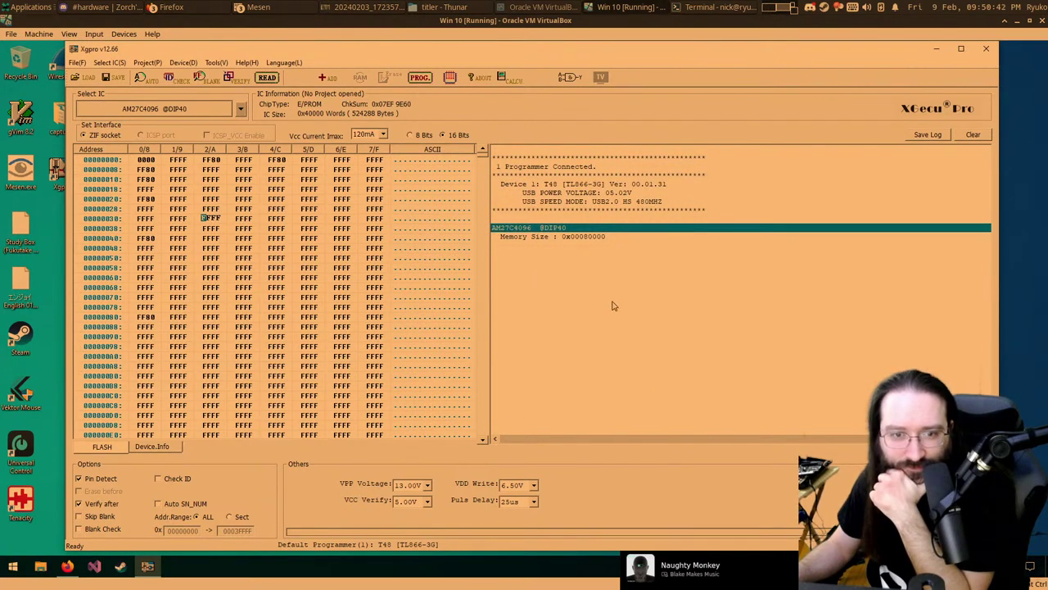
{"action": "left_click", "coordinate": [183, 63]}
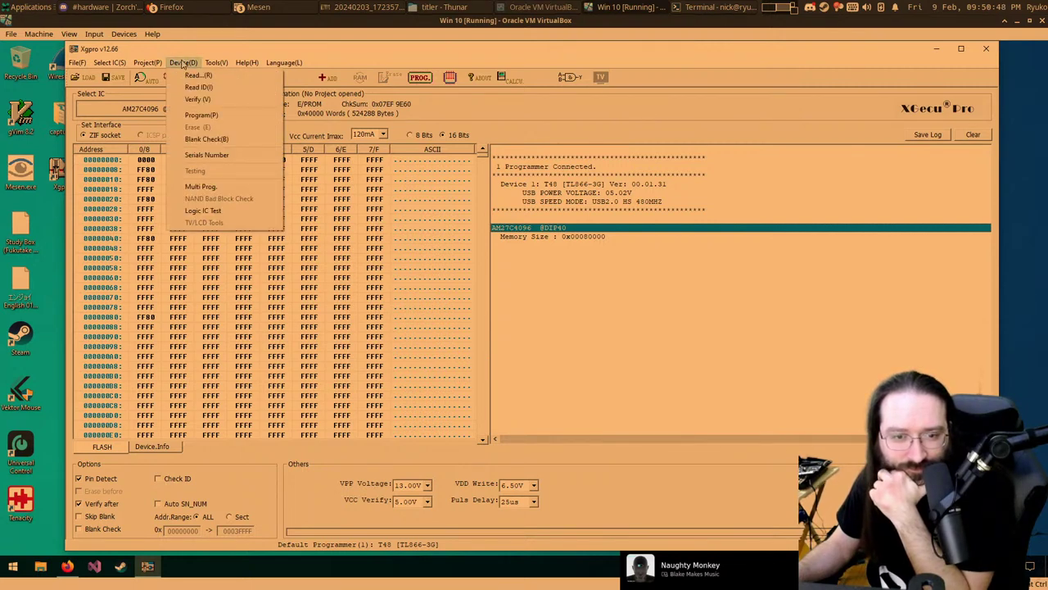
{"action": "mouse_move", "coordinate": [115, 65]}
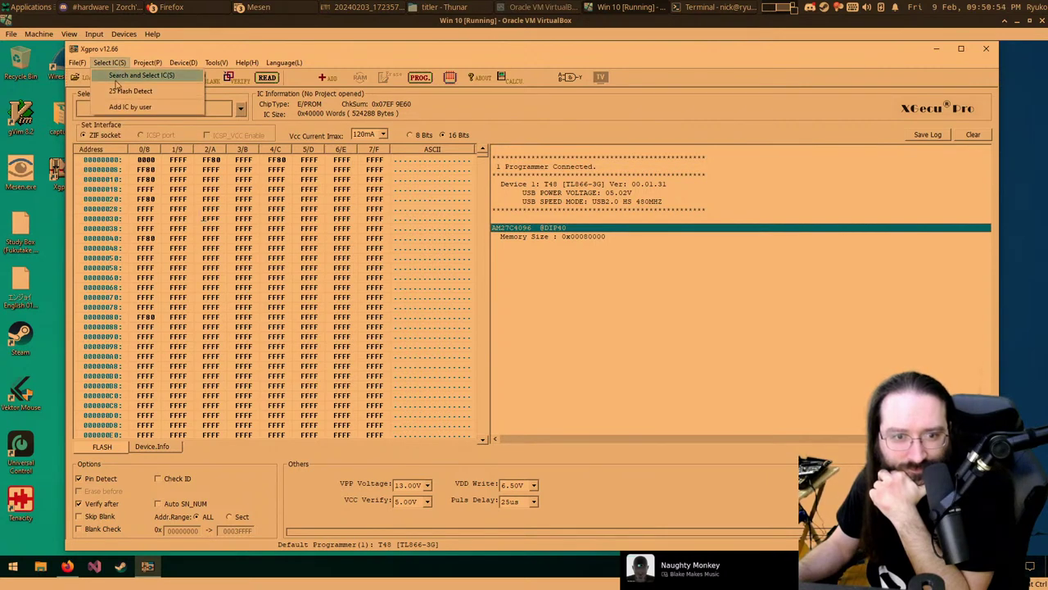
{"action": "left_click", "coordinate": [115, 75]}
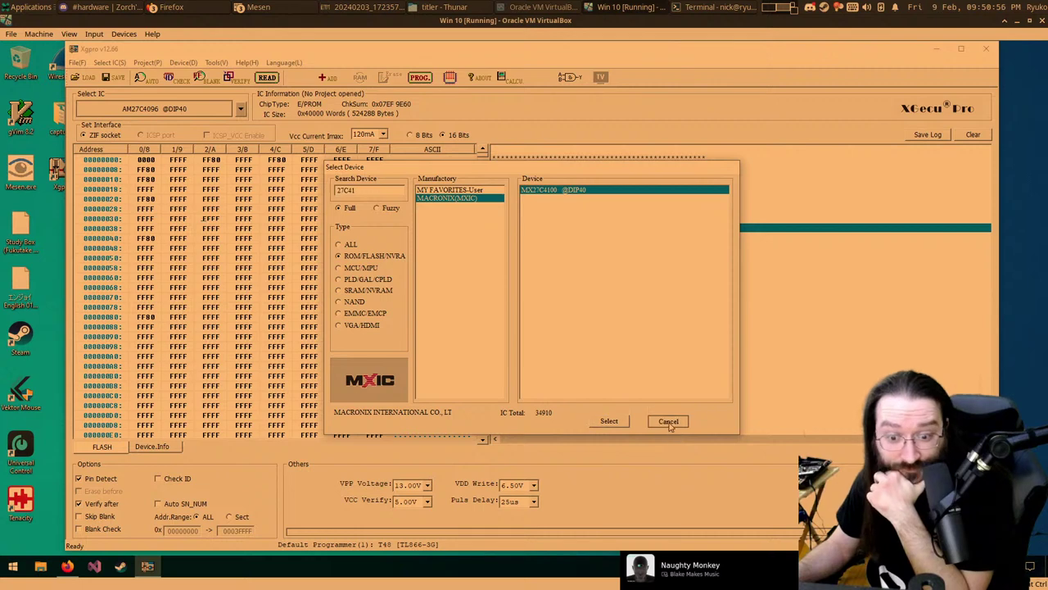
{"action": "left_click", "coordinate": [667, 420]}
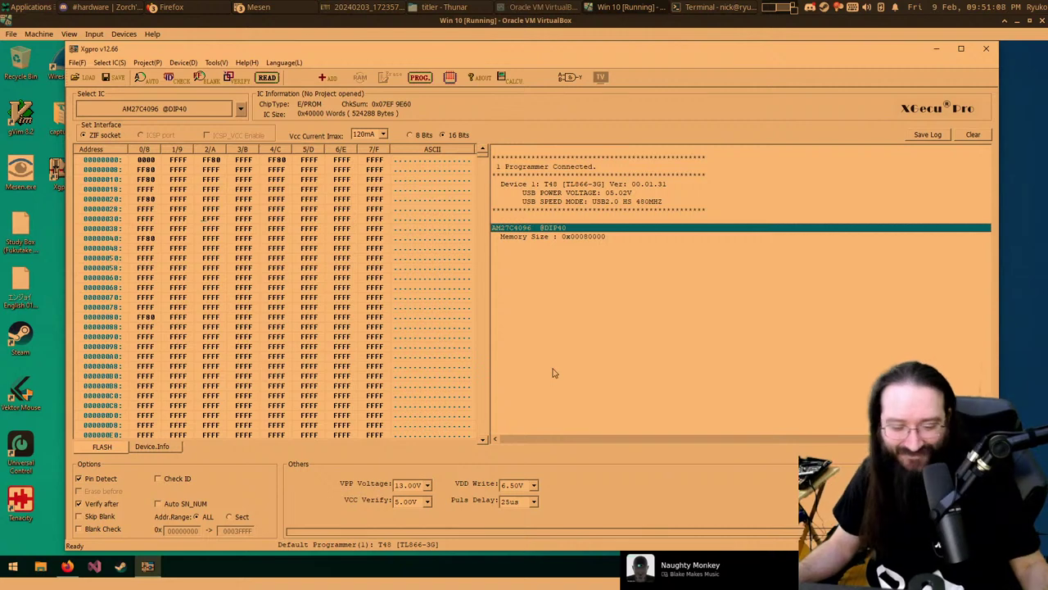
{"action": "left_click", "coordinate": [512, 501]}
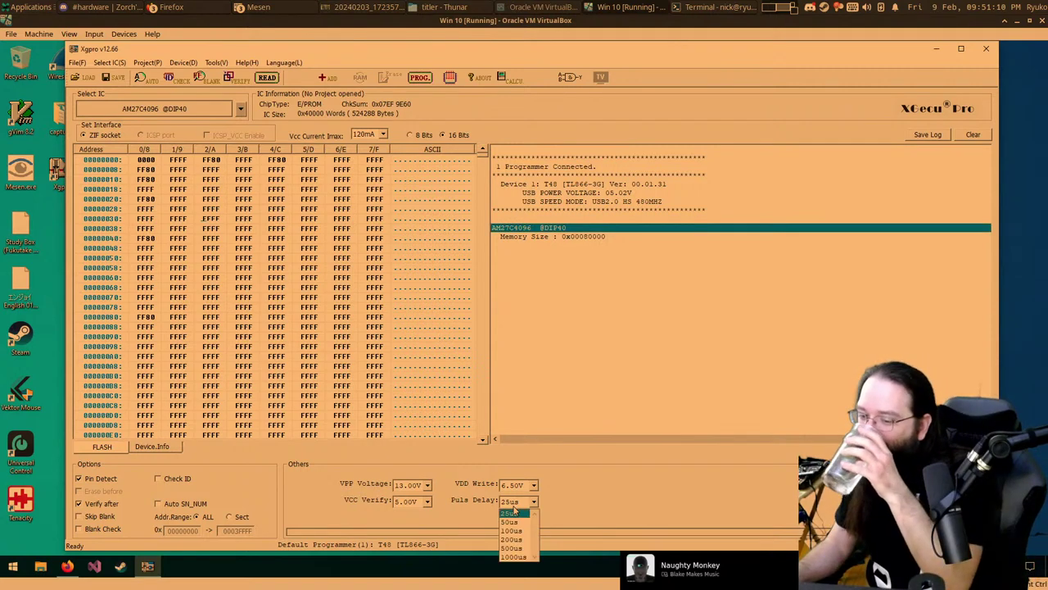
{"action": "left_click", "coordinate": [515, 510]}
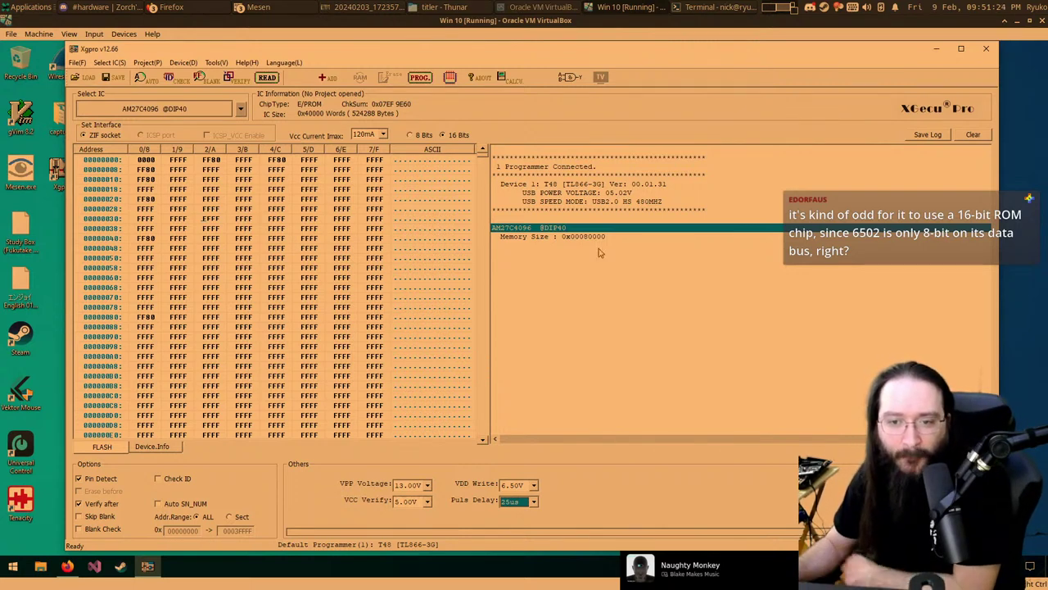
Step: Switch to the AM27C4096 datasheet in Firefox, check its block diagram, and look at the MX27C4100 pinout image
{"action": "left_click", "coordinate": [443, 7]}
{"action": "left_click", "coordinate": [443, 7]}
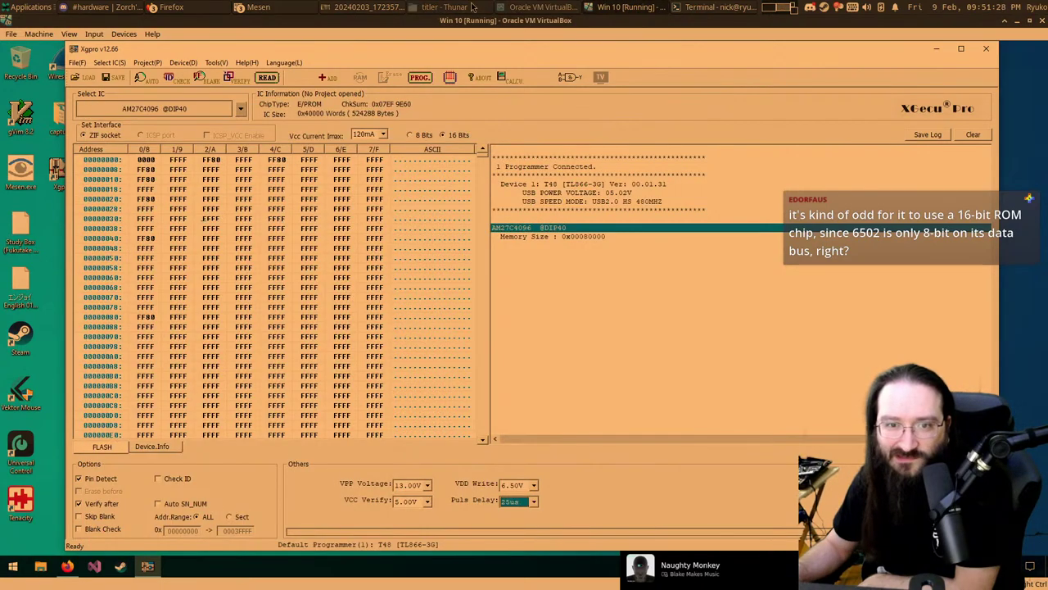
{"action": "left_click", "coordinate": [171, 6]}
{"action": "left_click", "coordinate": [215, 54]}
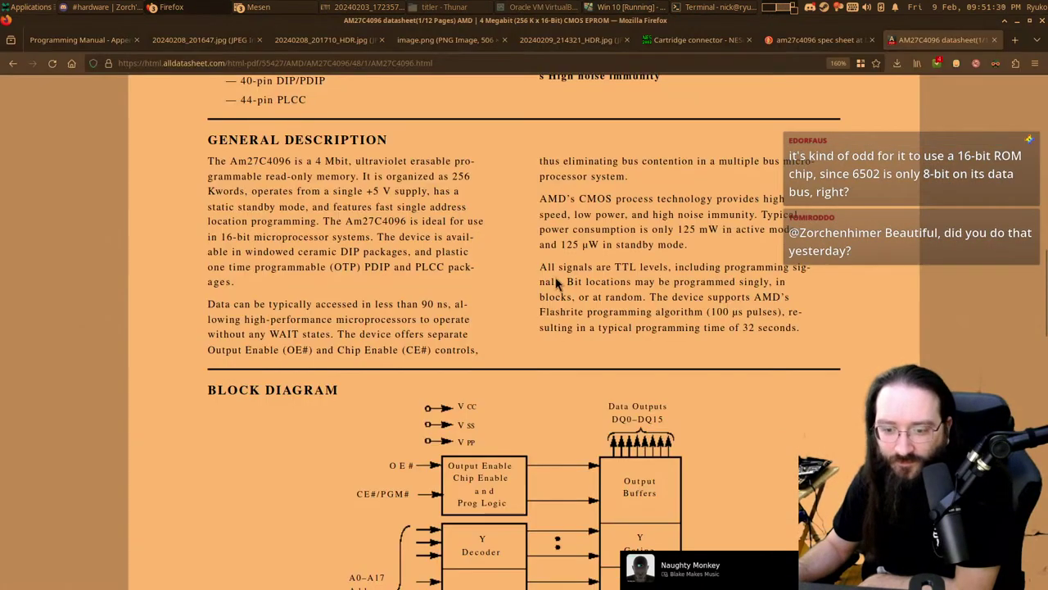
{"action": "scroll", "coordinate": [552, 279], "scroll_direction": "down", "scroll_amount": 5}
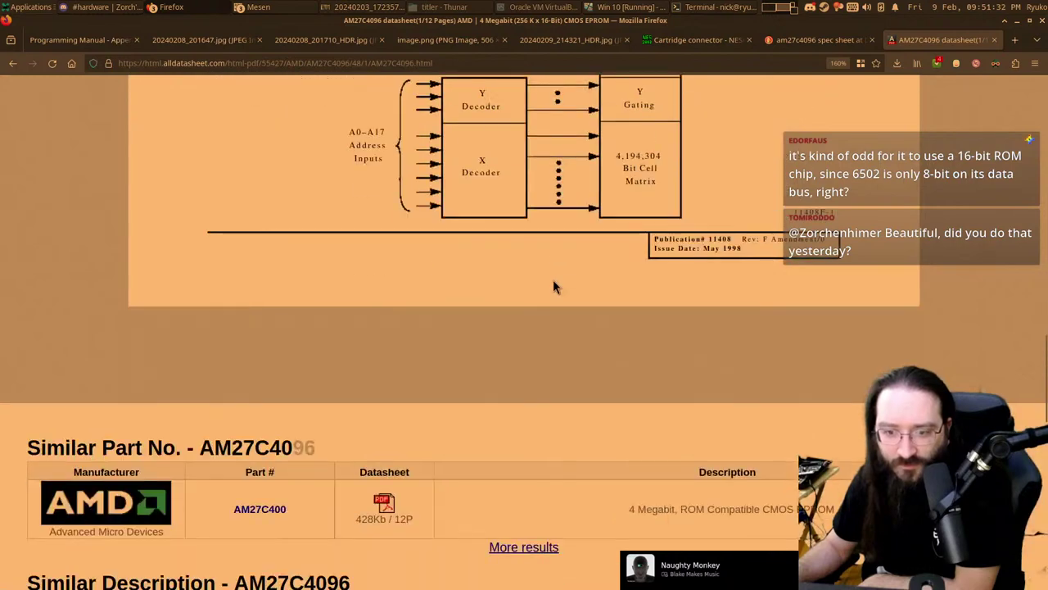
{"action": "scroll", "coordinate": [552, 279], "scroll_direction": "up", "scroll_amount": 5}
{"action": "left_click", "coordinate": [446, 40]}
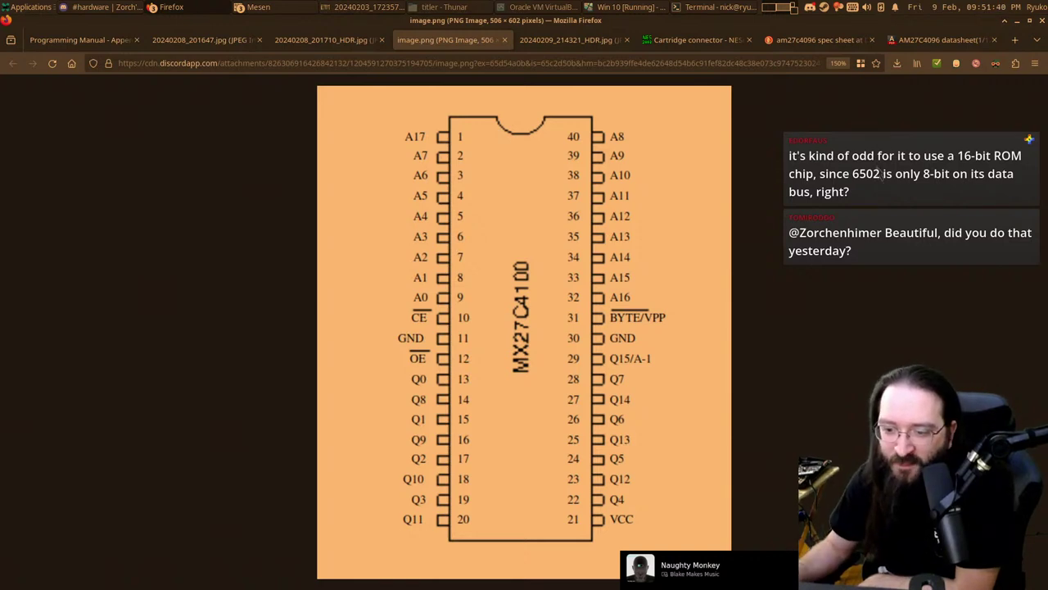
Step: Return to the AM27C4096 datasheet and examine the DIP connection diagram on page 2
{"action": "left_click", "coordinate": [818, 40]}
{"action": "left_click", "coordinate": [709, 42]}
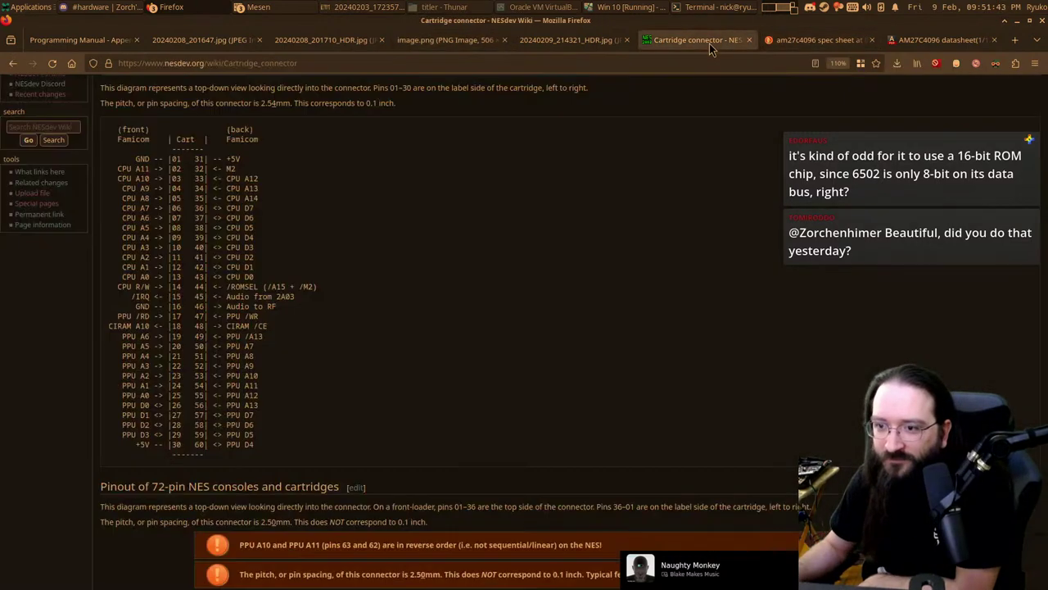
{"action": "left_click", "coordinate": [942, 40]}
{"action": "scroll", "coordinate": [696, 230], "scroll_direction": "down", "scroll_amount": 8}
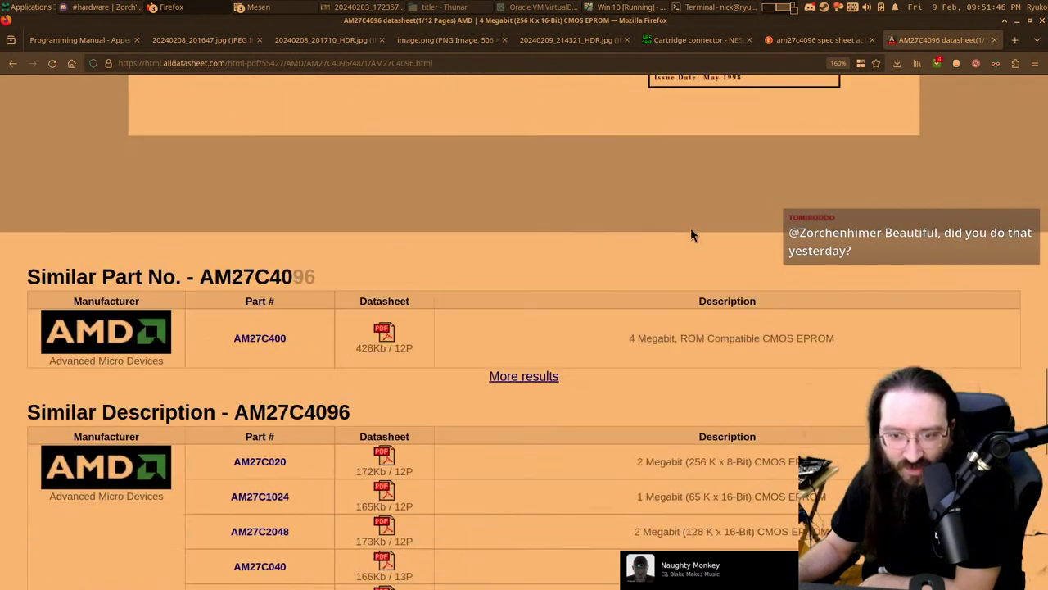
{"action": "scroll", "coordinate": [690, 228], "scroll_direction": "up", "scroll_amount": 10}
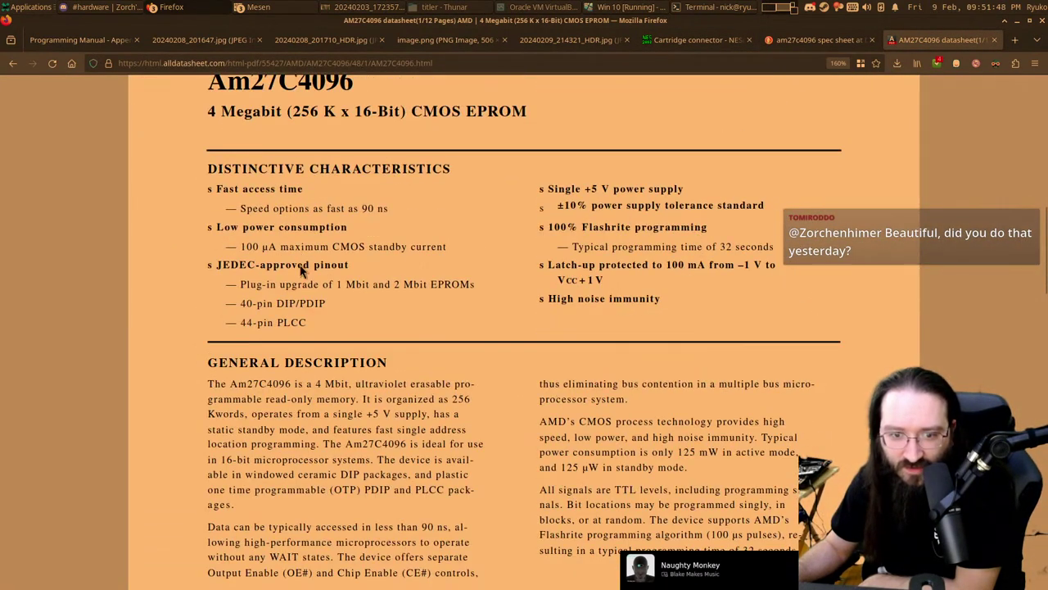
{"action": "scroll", "coordinate": [305, 322], "scroll_direction": "up", "scroll_amount": 3}
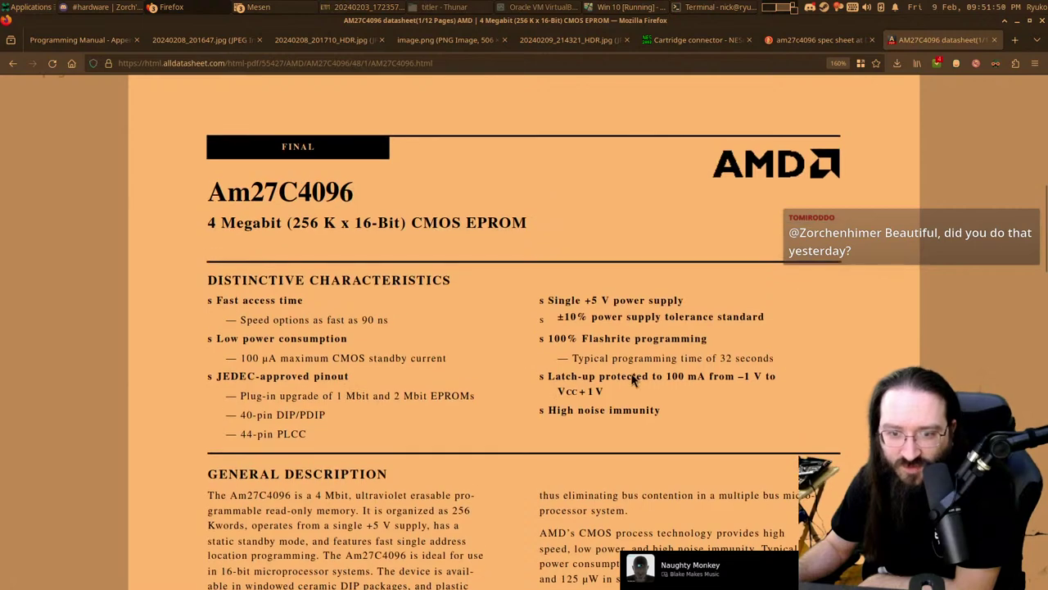
{"action": "scroll", "coordinate": [421, 318], "scroll_direction": "up", "scroll_amount": 3}
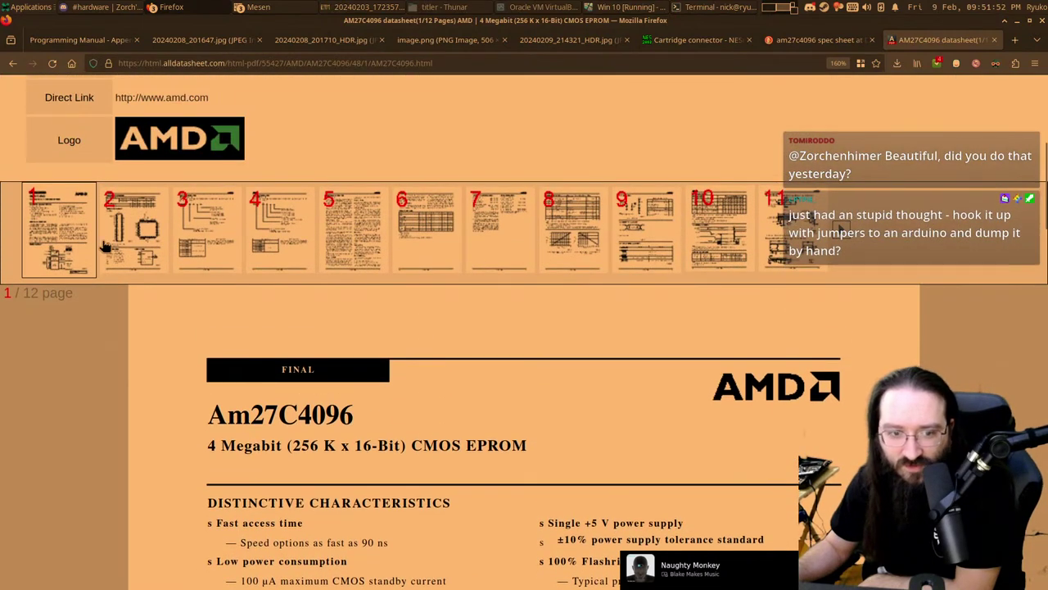
{"action": "left_click", "coordinate": [152, 233]}
{"action": "scroll", "coordinate": [443, 288], "scroll_direction": "down", "scroll_amount": 8}
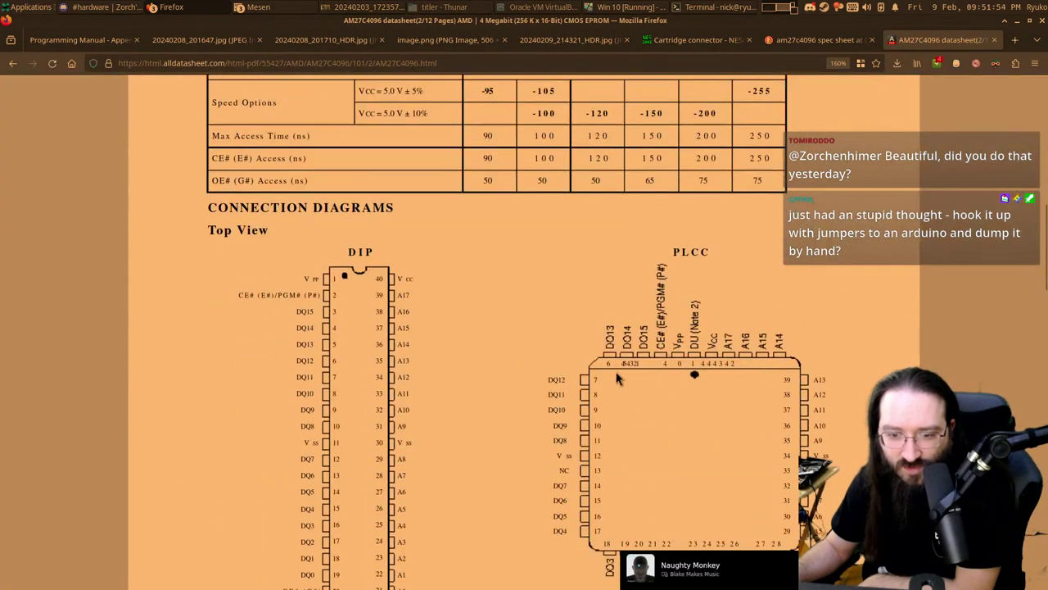
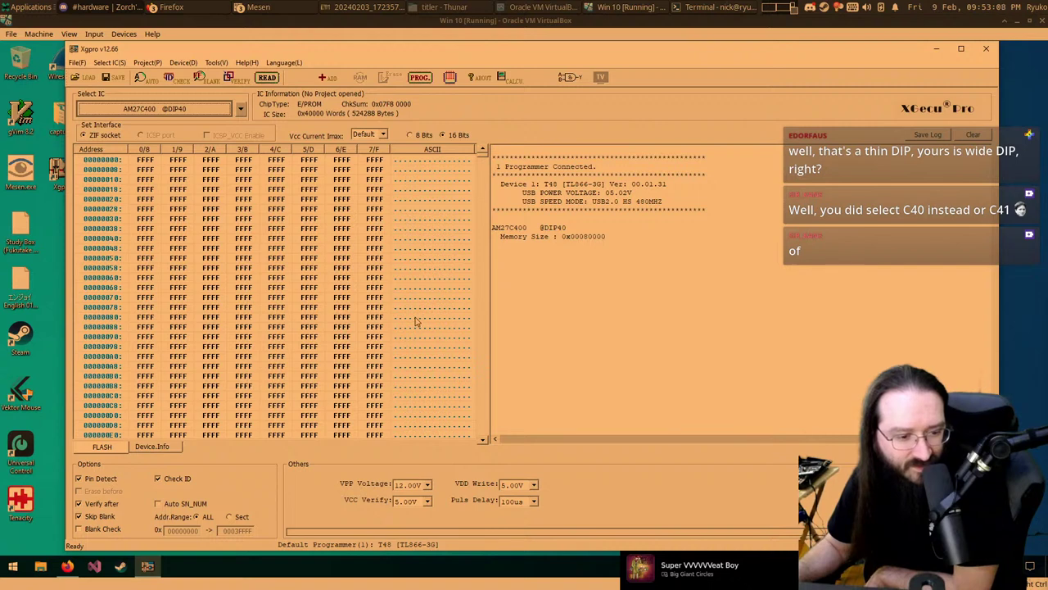
Step: Close the Oracle VM VirtualBox Manager window, leaving the Windows virtual machine running
{"action": "left_click", "coordinate": [513, 230]}
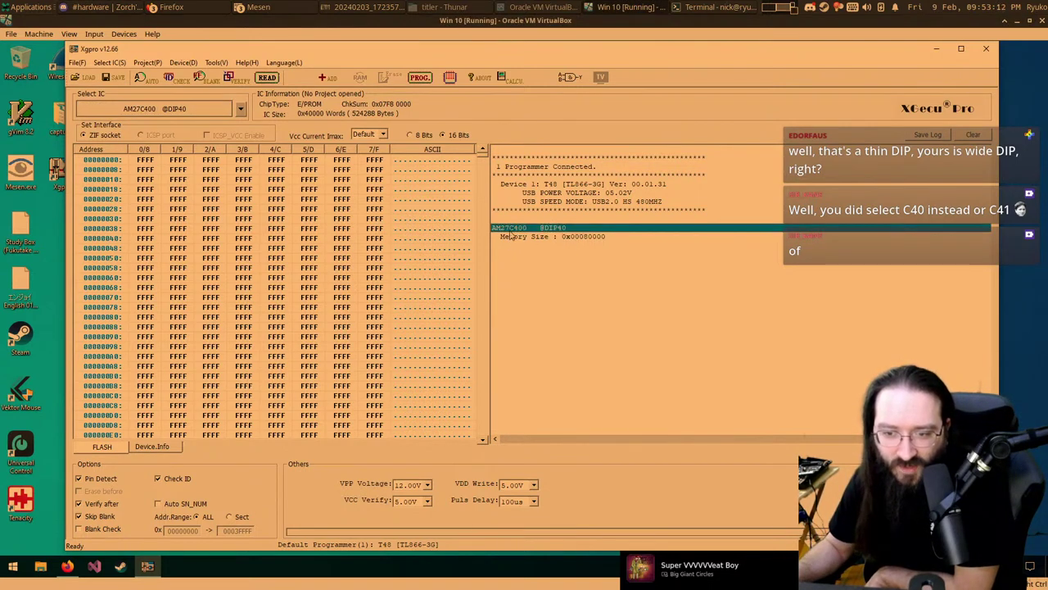
{"action": "left_click", "coordinate": [530, 7]}
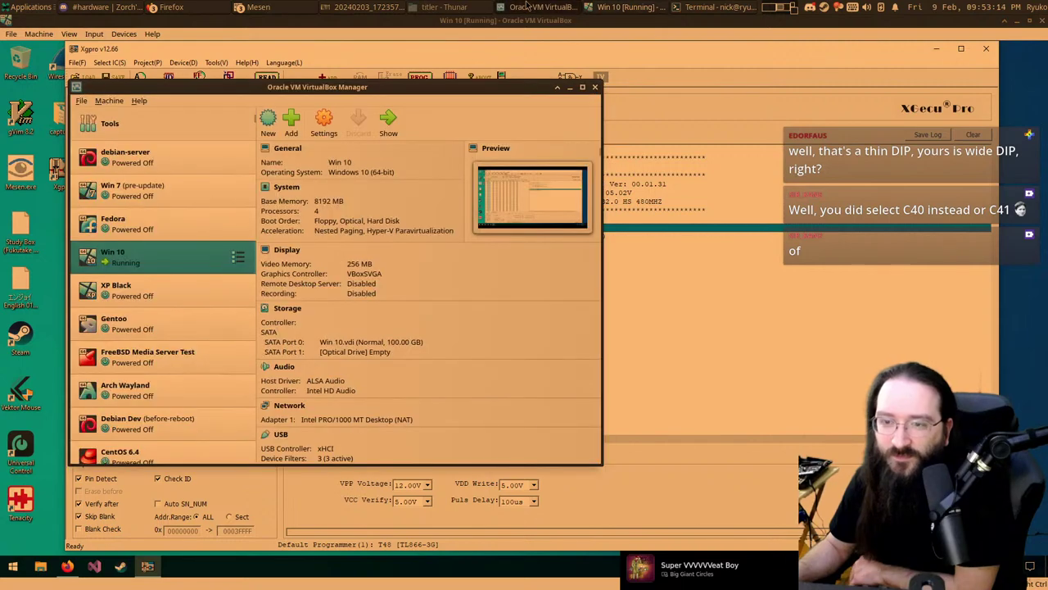
{"action": "left_click", "coordinate": [594, 86]}
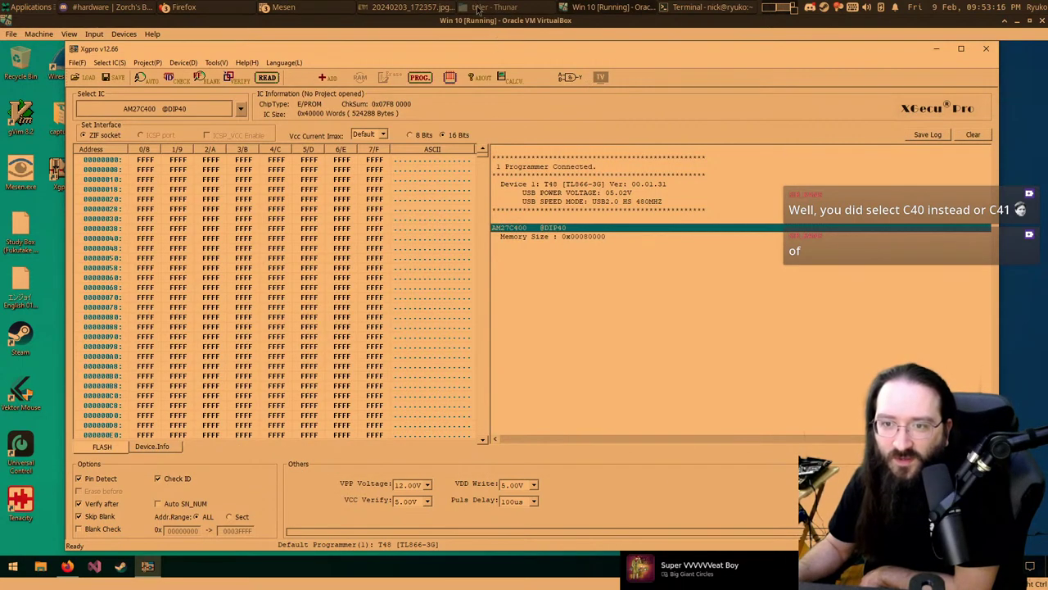
Step: Switch to Firefox, lower its window so Xgpro's selected chip stays visible, and search DuckDuckGo for "am27c400 spec sheet"
{"action": "left_click", "coordinate": [205, 6]}
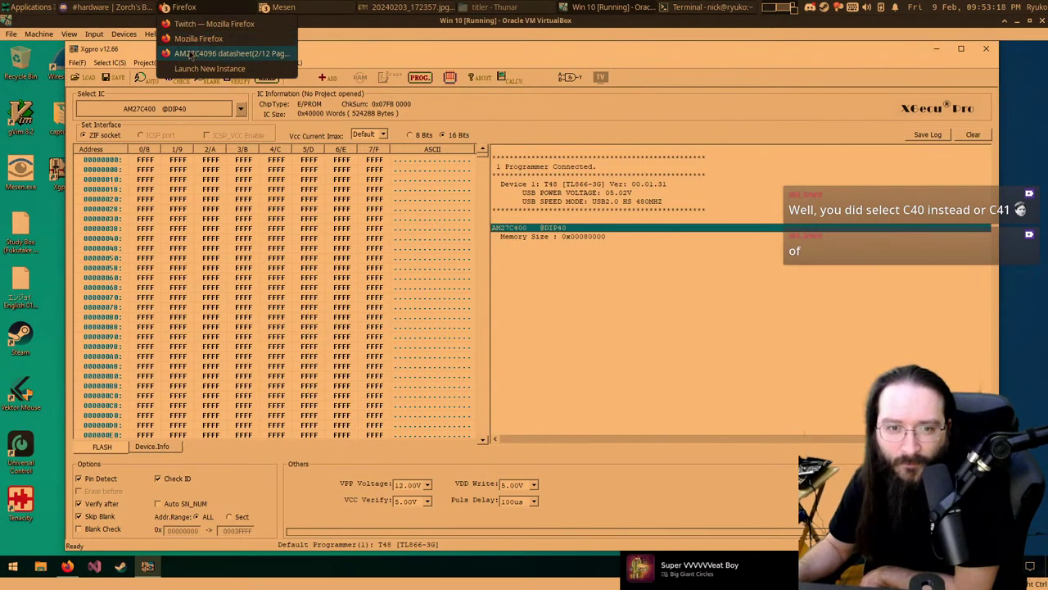
{"action": "left_click", "coordinate": [270, 52]}
{"action": "left_click_drag", "start_coordinate": [322, 25], "coordinate": [321, 277]}
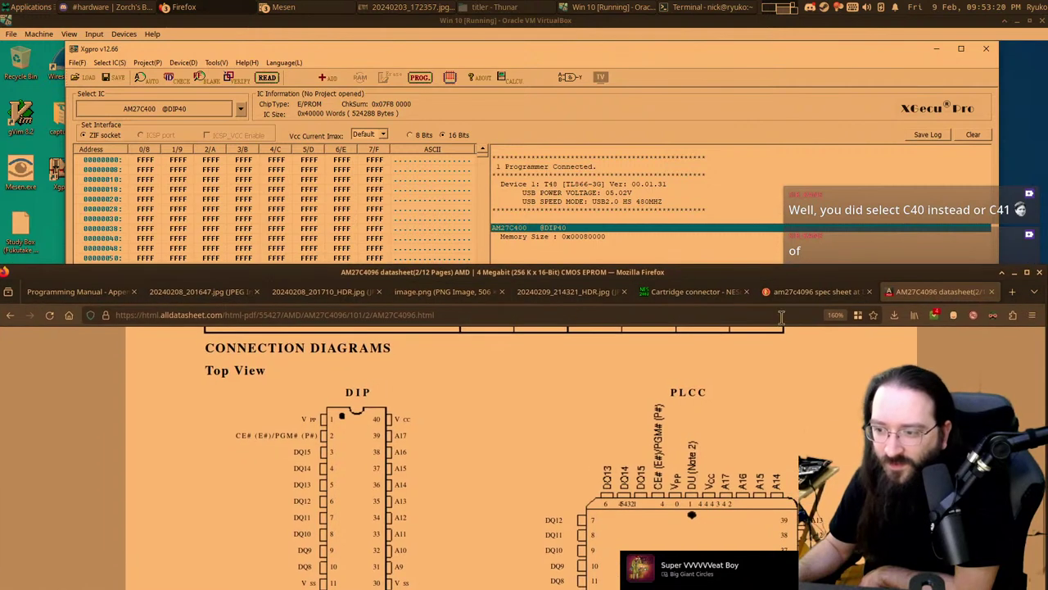
{"action": "left_click", "coordinate": [786, 292]}
{"action": "left_click", "coordinate": [201, 348]}
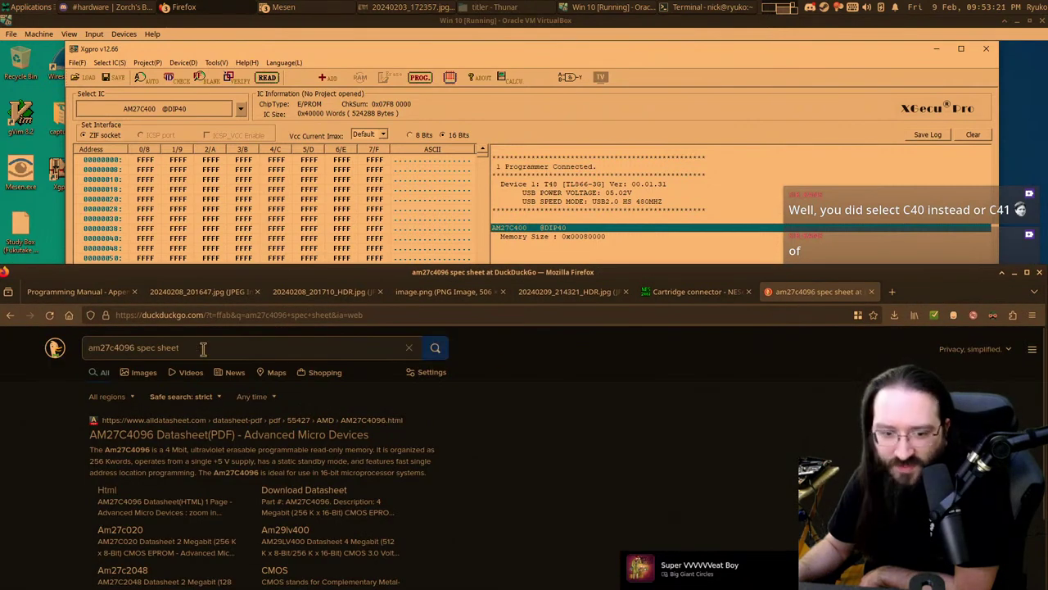
{"action": "left_click", "coordinate": [134, 347]}
{"action": "key", "text": "BackSpace"}
{"action": "key", "text": "BackSpace"}
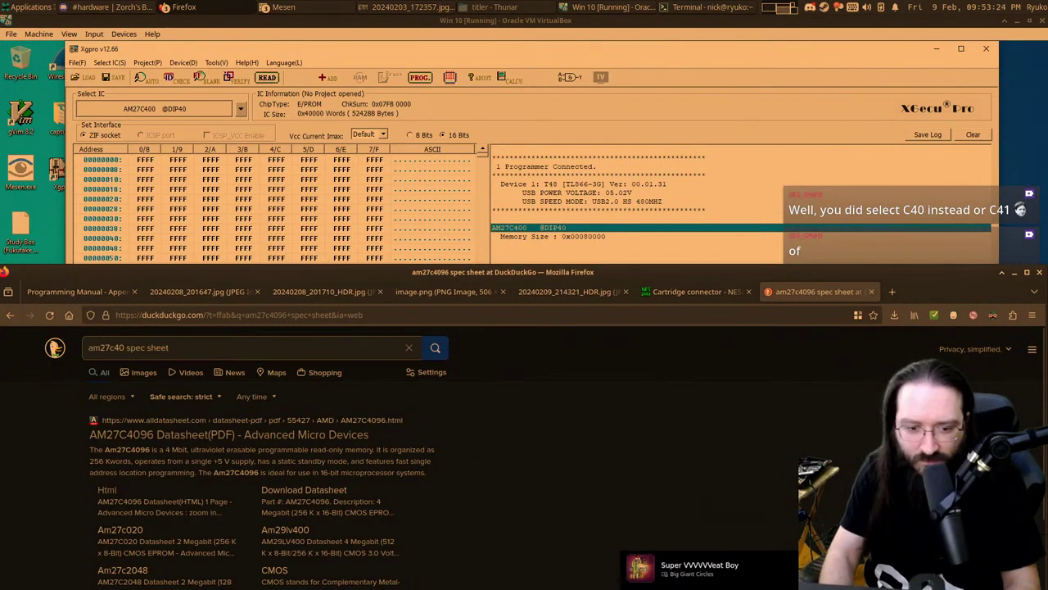
{"action": "type", "text": "0"}
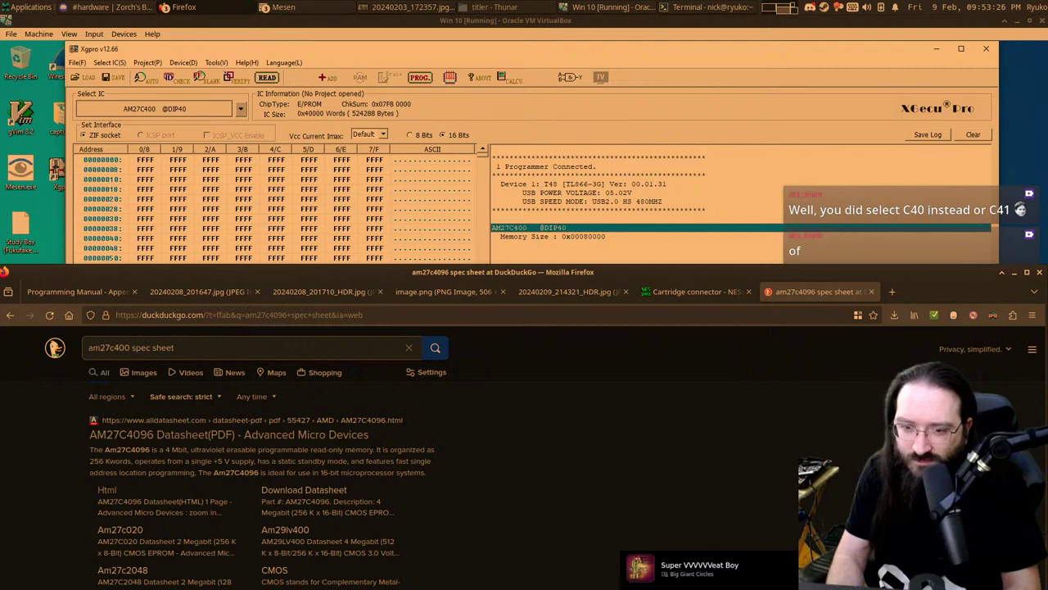
{"action": "key", "text": "Return"}
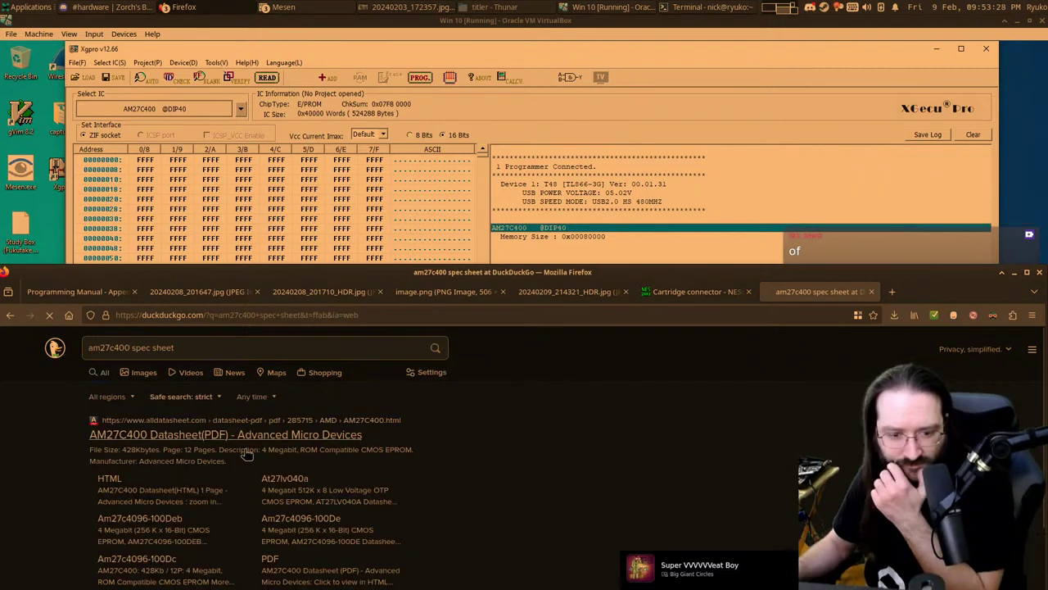
Step: Open AMD's AM27C400 datasheet from the search results and read the characteristics and general description on page 1
{"action": "middle_click", "coordinate": [206, 435]}
{"action": "left_click", "coordinate": [899, 293]}
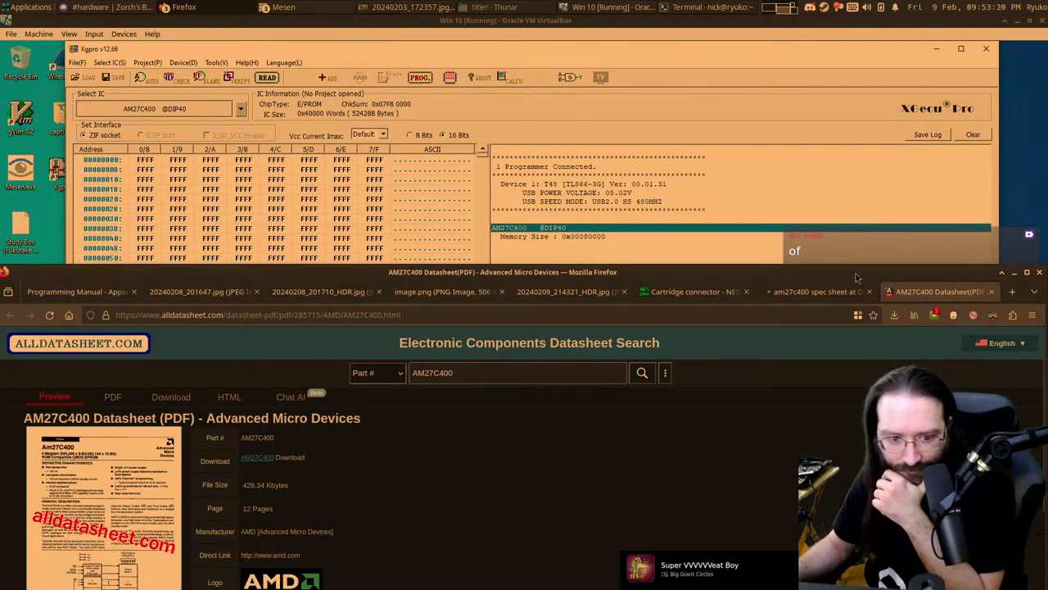
{"action": "double_click", "coordinate": [850, 273]}
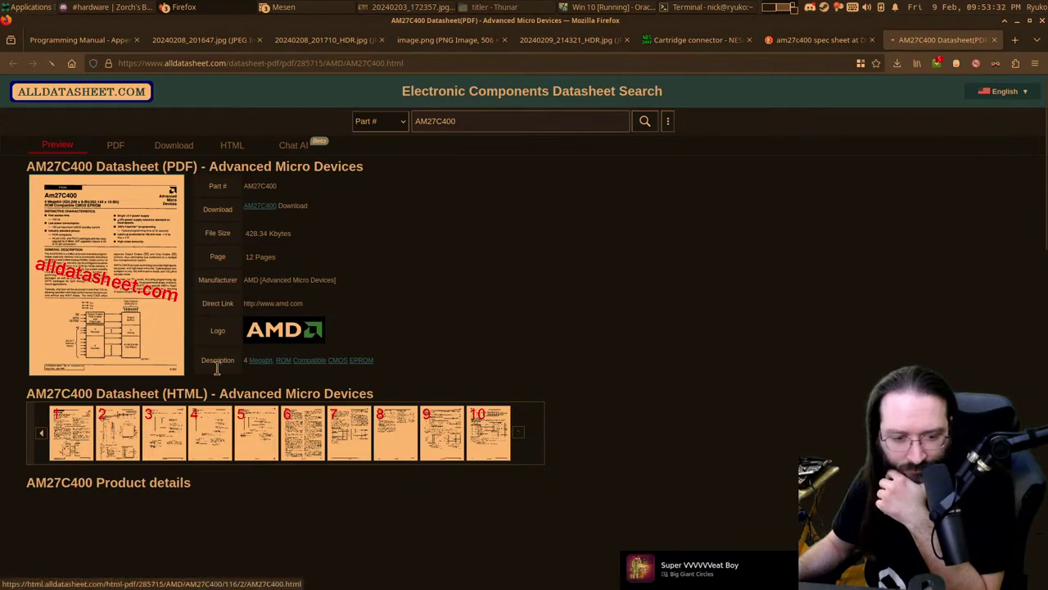
{"action": "scroll", "coordinate": [707, 376], "scroll_direction": "down", "scroll_amount": 10}
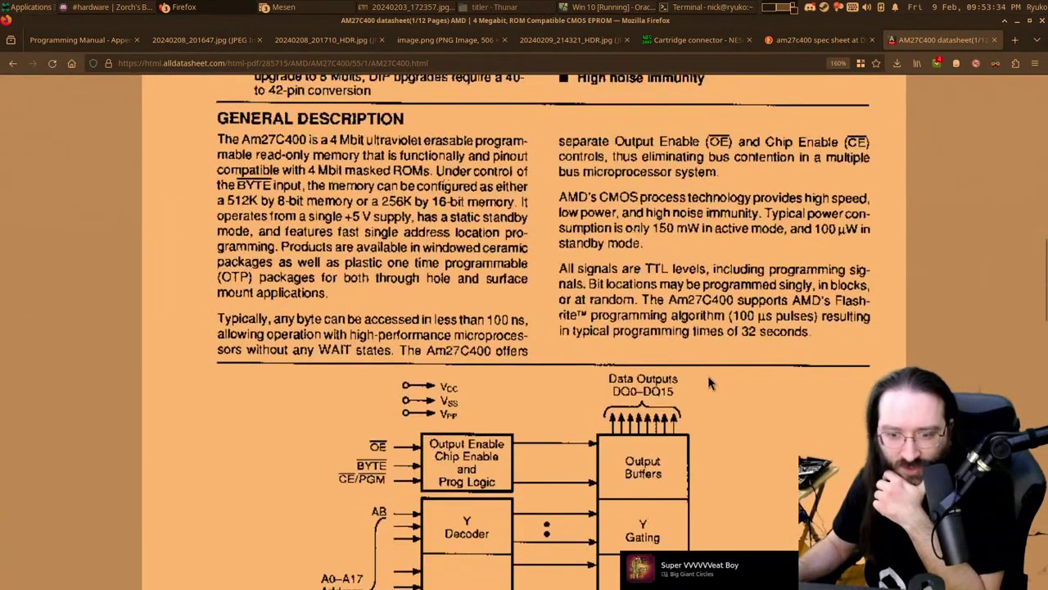
{"action": "scroll", "coordinate": [709, 382], "scroll_direction": "up", "scroll_amount": 5}
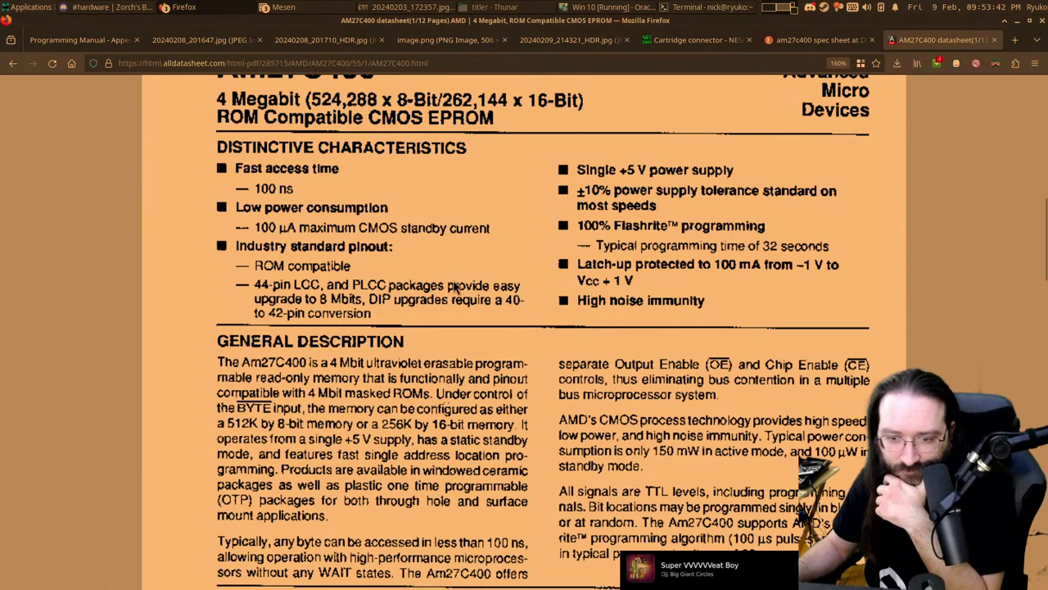
{"action": "scroll", "coordinate": [418, 326], "scroll_direction": "up", "scroll_amount": 3}
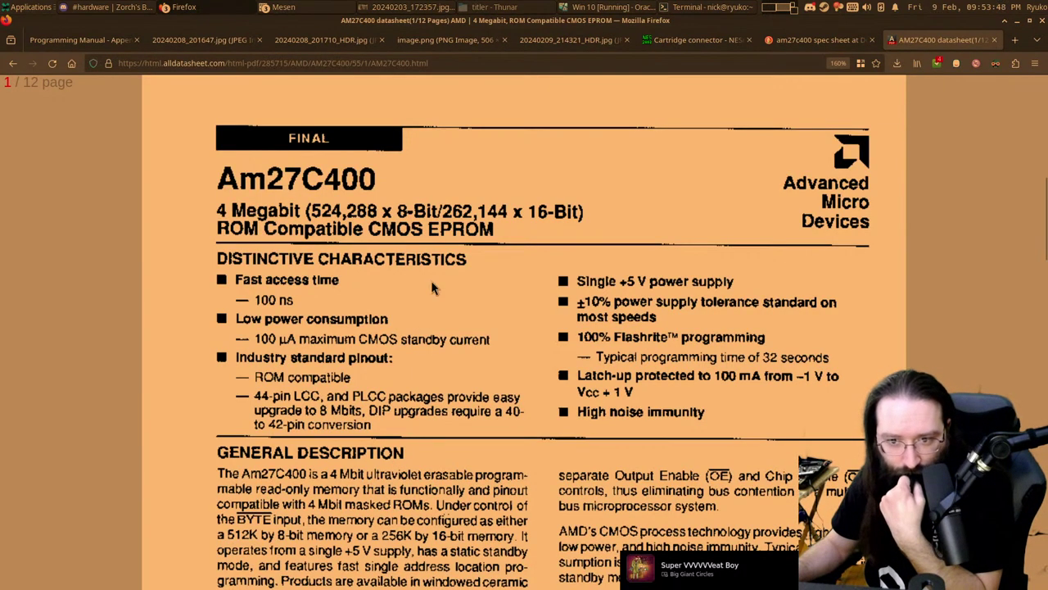
{"action": "scroll", "coordinate": [525, 333], "scroll_direction": "down", "scroll_amount": 3}
{"action": "scroll", "coordinate": [524, 333], "scroll_direction": "down", "scroll_amount": 20}
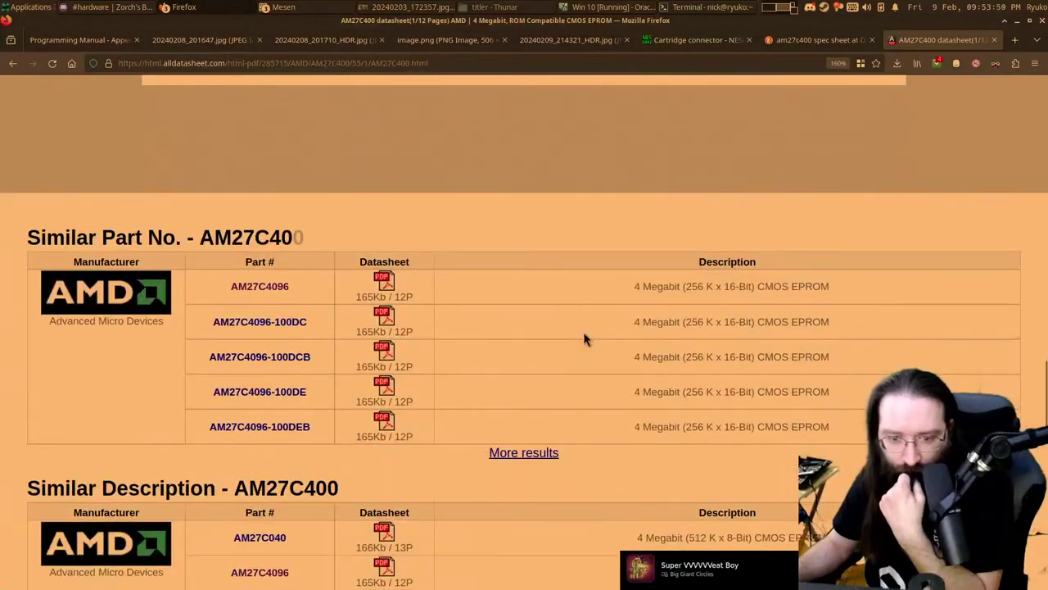
{"action": "scroll", "coordinate": [583, 334], "scroll_direction": "up", "scroll_amount": 20}
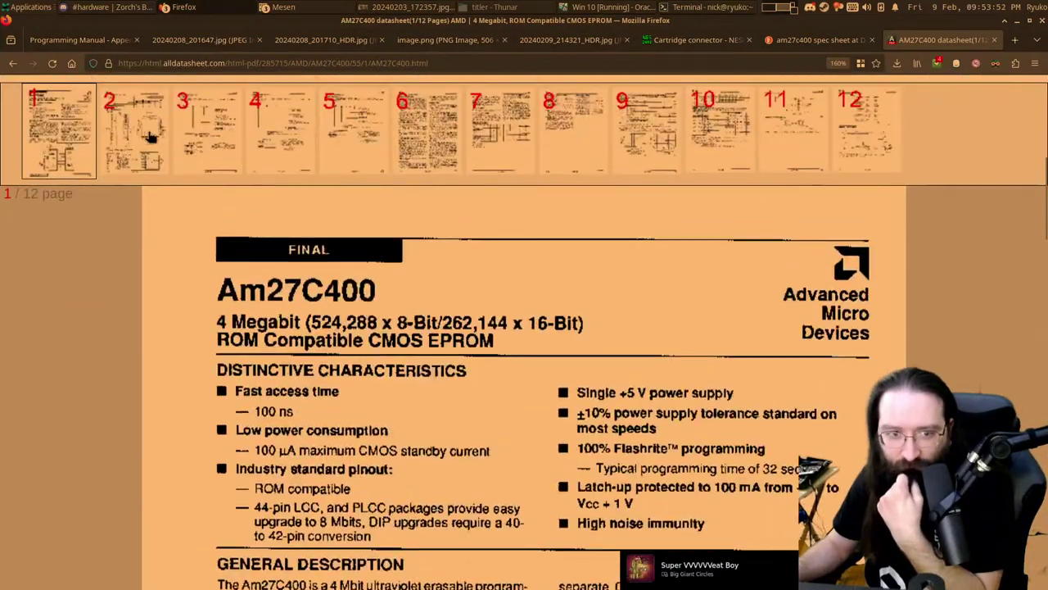
Step: Open page 2 of the AM27C400 datasheet and compare its DIP connection diagram with the MX27C4100 pinout image
{"action": "left_click", "coordinate": [151, 138]}
{"action": "scroll", "coordinate": [529, 284], "scroll_direction": "down", "scroll_amount": 15}
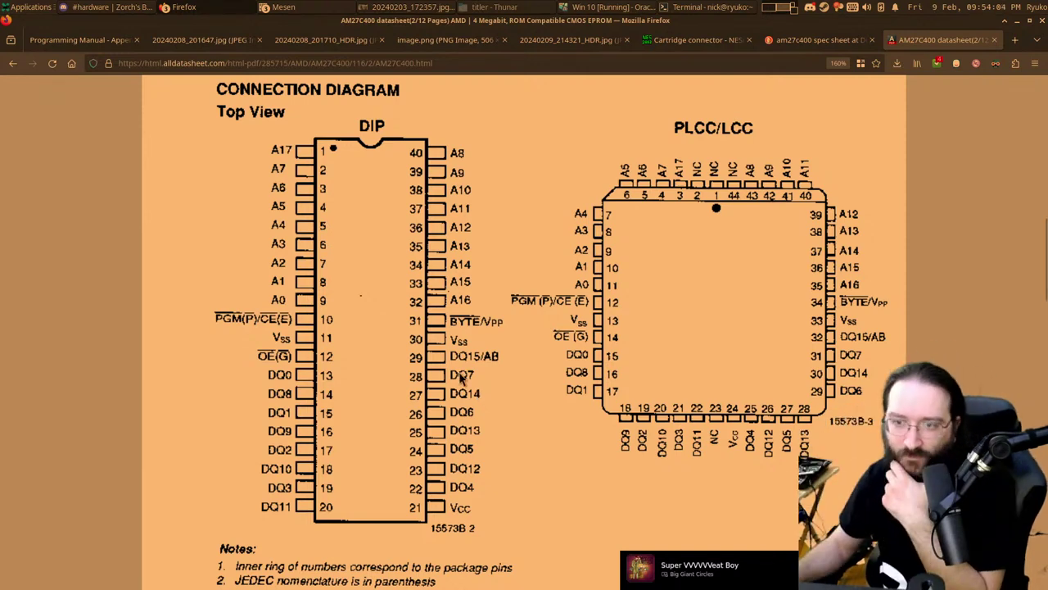
{"action": "left_click", "coordinate": [422, 40]}
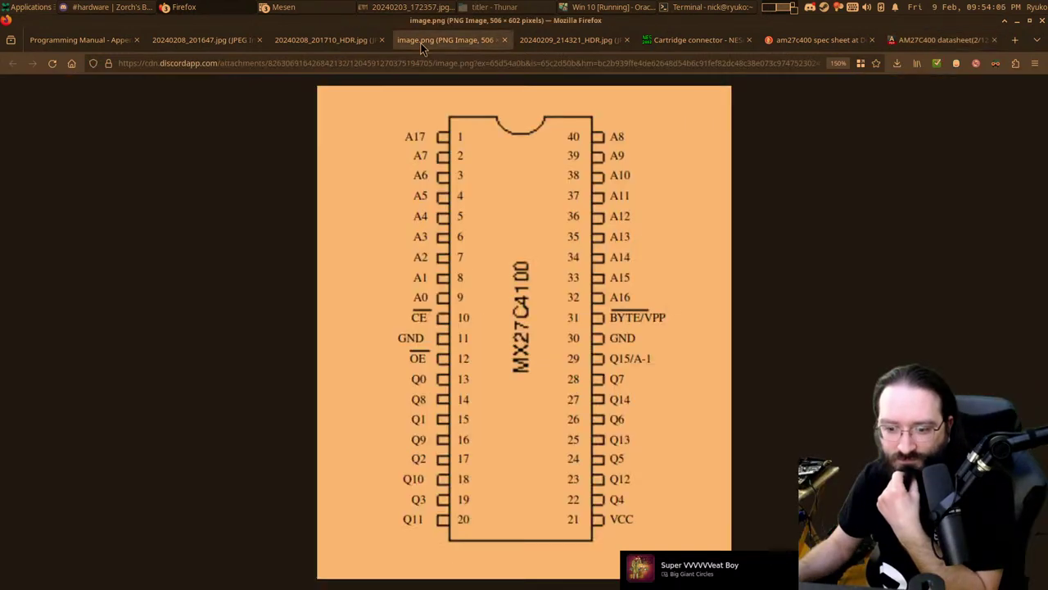
Step: Compare the AM27C400 DIP connection diagram with the MX27C4100 pinout image and the photo of the socketed Sharp chip
{"action": "left_click", "coordinate": [812, 41]}
{"action": "left_click", "coordinate": [942, 40]}
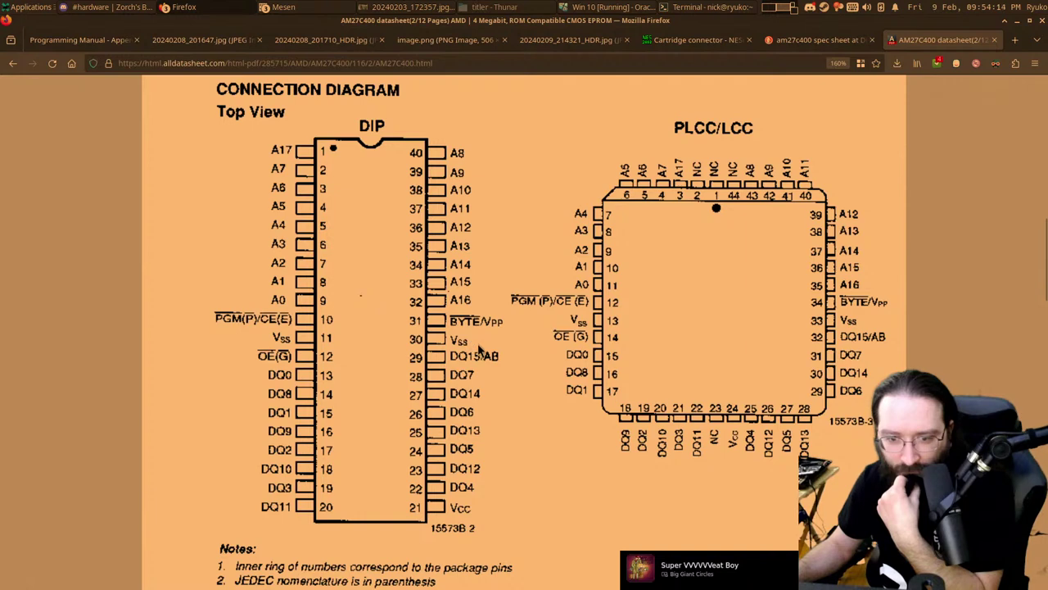
{"action": "left_click", "coordinate": [579, 41]}
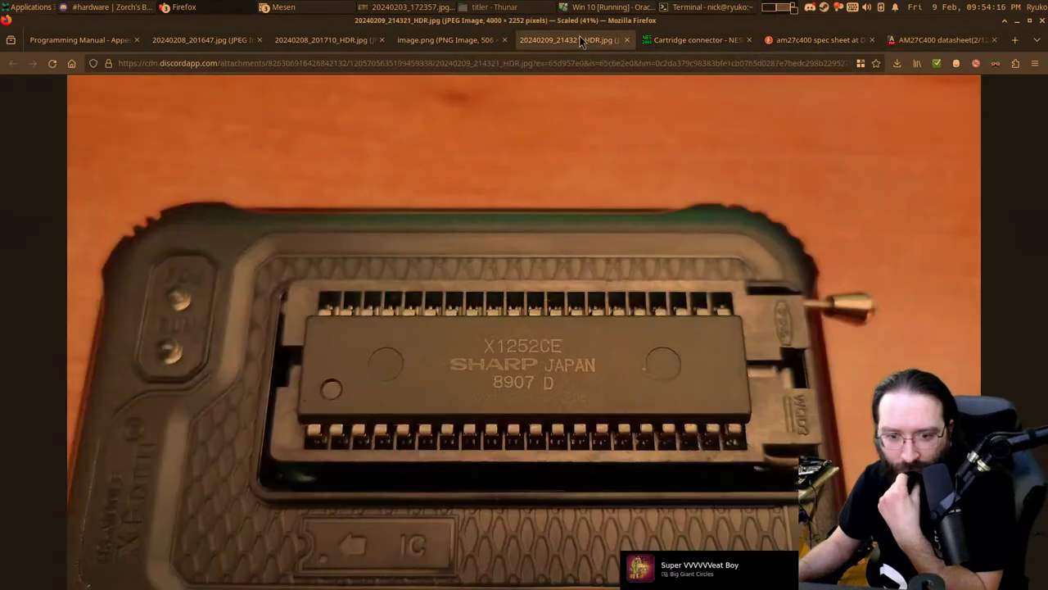
{"action": "left_click", "coordinate": [446, 39]}
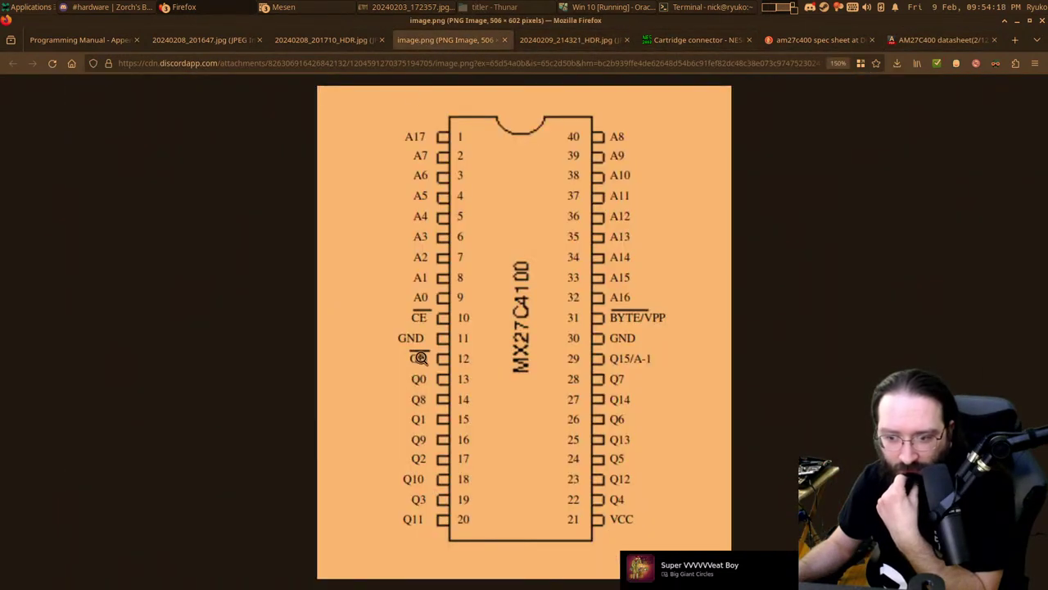
{"action": "left_click", "coordinate": [946, 43]}
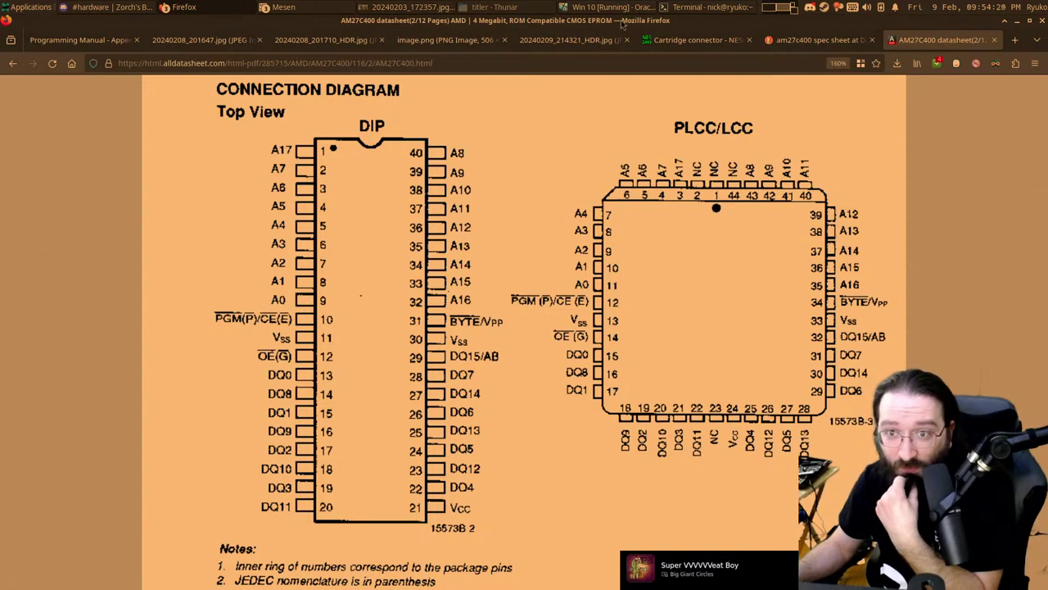
{"action": "left_click", "coordinate": [594, 6]}
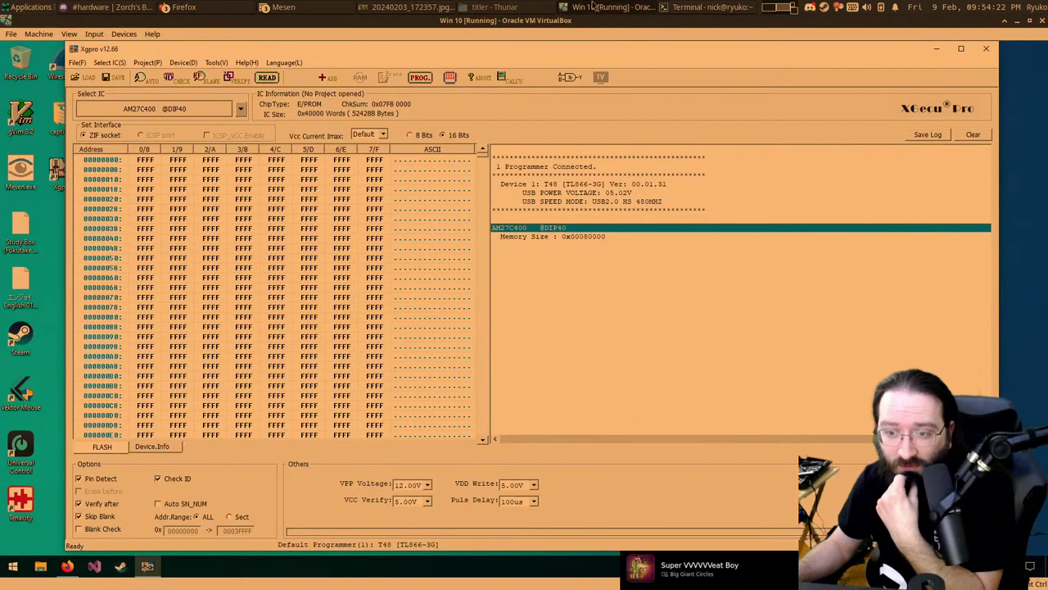
{"action": "left_click", "coordinate": [159, 449]}
{"action": "scroll", "coordinate": [220, 320], "scroll_direction": "down", "scroll_amount": 3}
{"action": "scroll", "coordinate": [219, 319], "scroll_direction": "up", "scroll_amount": 1}
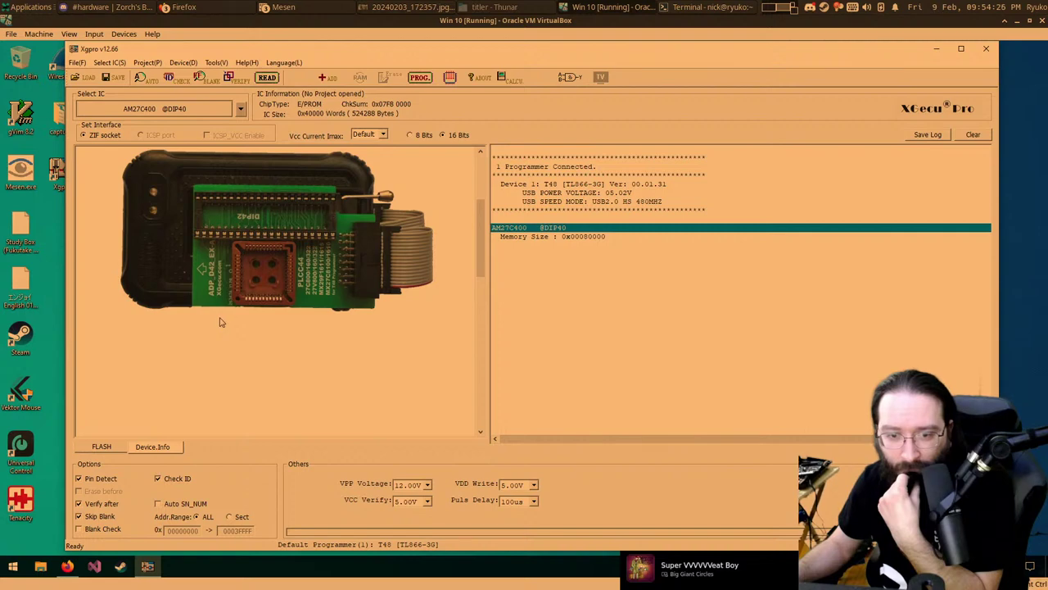
{"action": "left_click", "coordinate": [103, 448]}
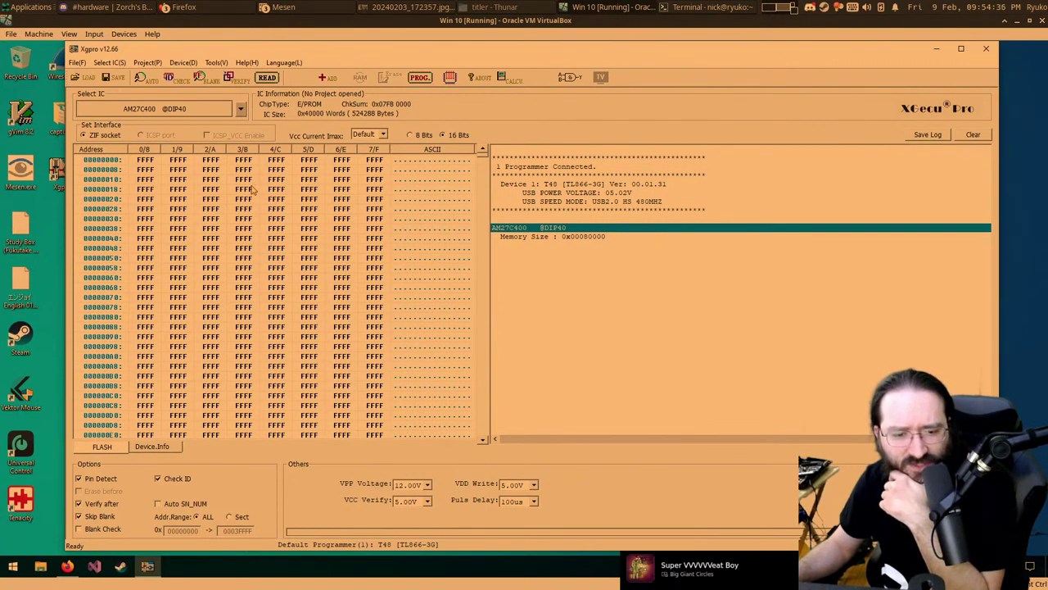
{"action": "left_click", "coordinate": [156, 449]}
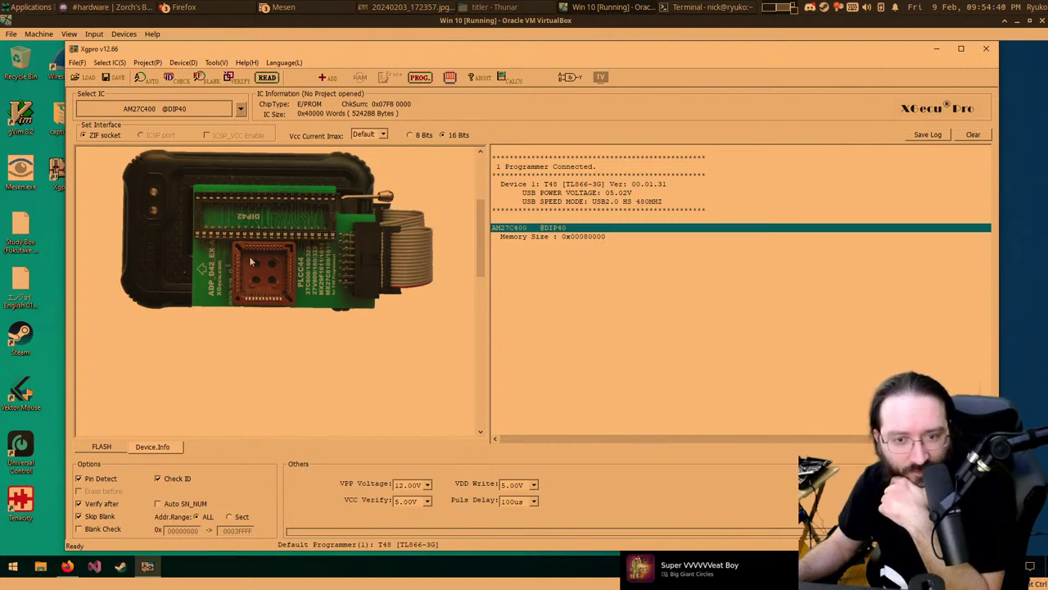
{"action": "scroll", "coordinate": [251, 262], "scroll_direction": "up", "scroll_amount": 4}
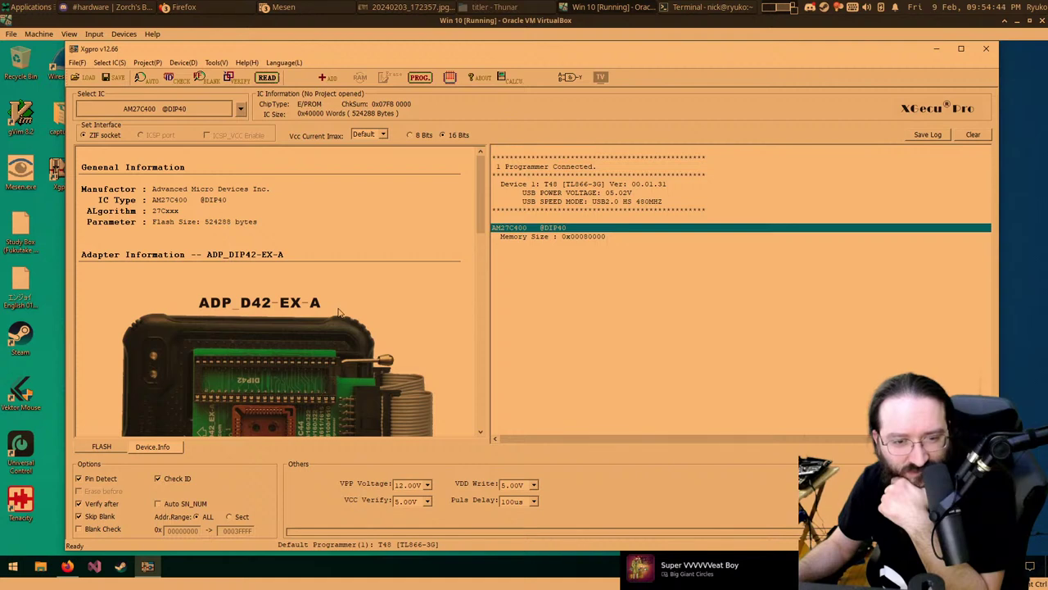
{"action": "scroll", "coordinate": [340, 311], "scroll_direction": "down", "scroll_amount": 1}
{"action": "scroll", "coordinate": [339, 312], "scroll_direction": "up", "scroll_amount": 1}
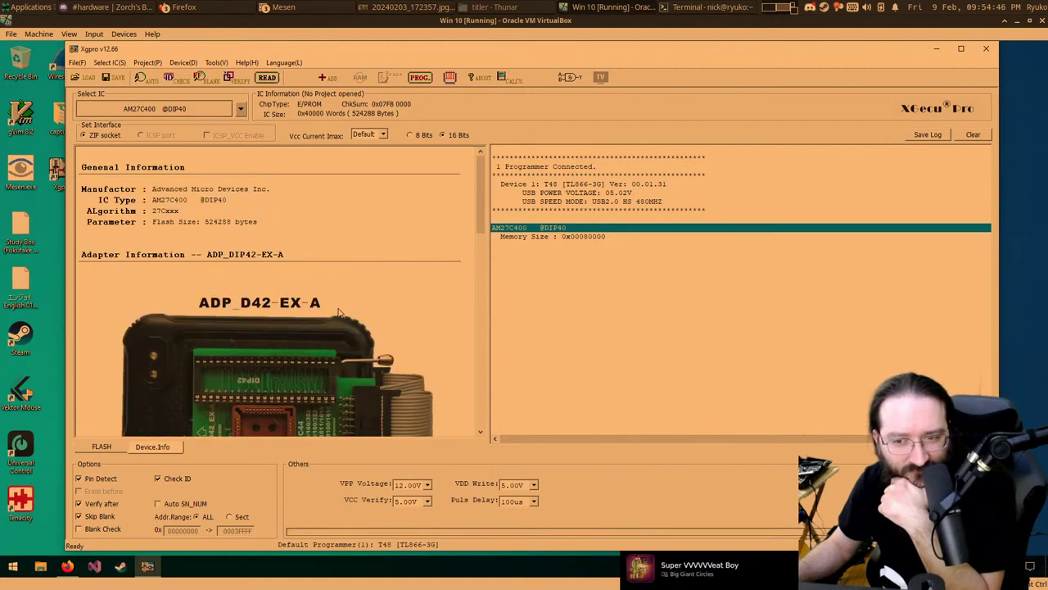
{"action": "scroll", "coordinate": [340, 311], "scroll_direction": "down", "scroll_amount": 1}
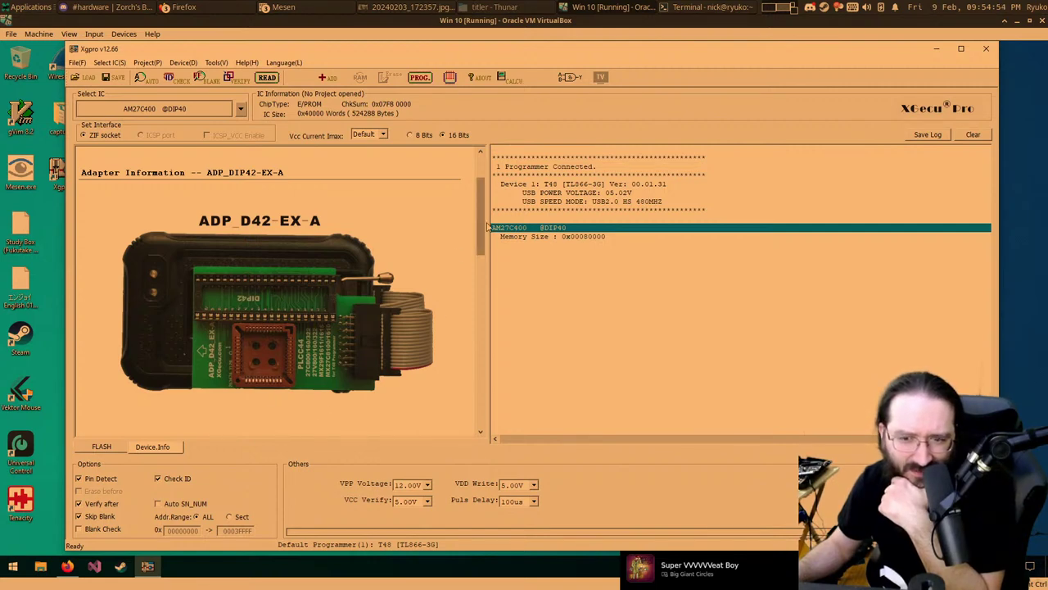
{"action": "left_click_drag", "start_coordinate": [483, 227], "coordinate": [482, 223]}
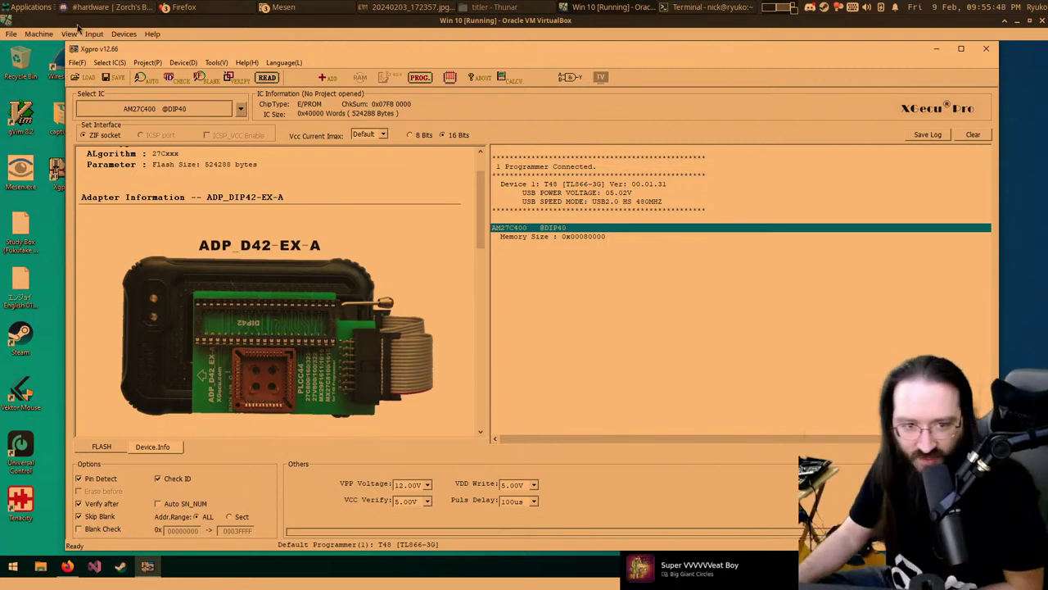
{"action": "scroll", "coordinate": [208, 311], "scroll_direction": "up", "scroll_amount": 2}
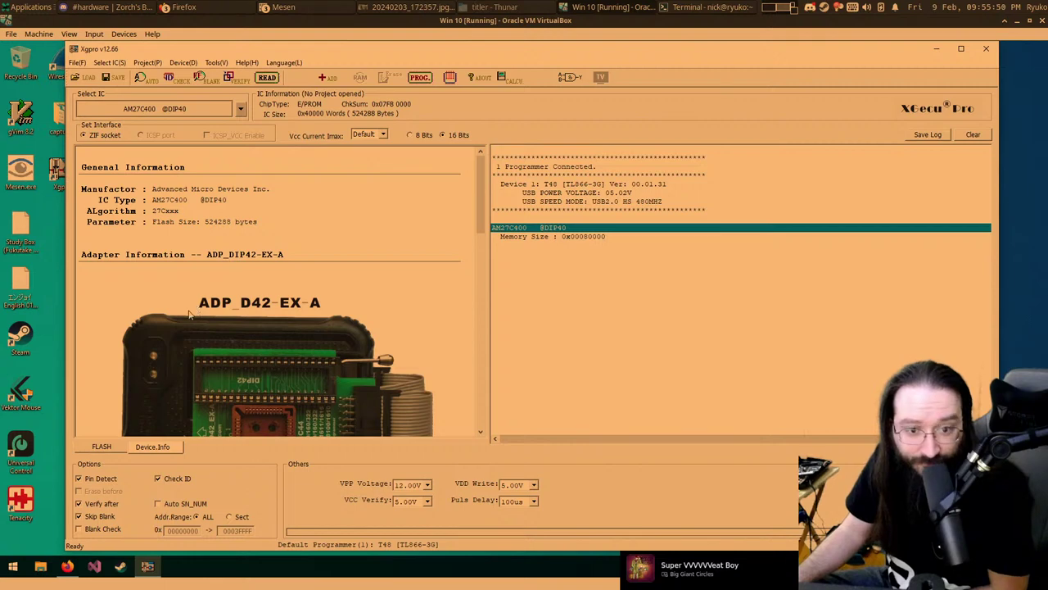
{"action": "left_click", "coordinate": [115, 449]}
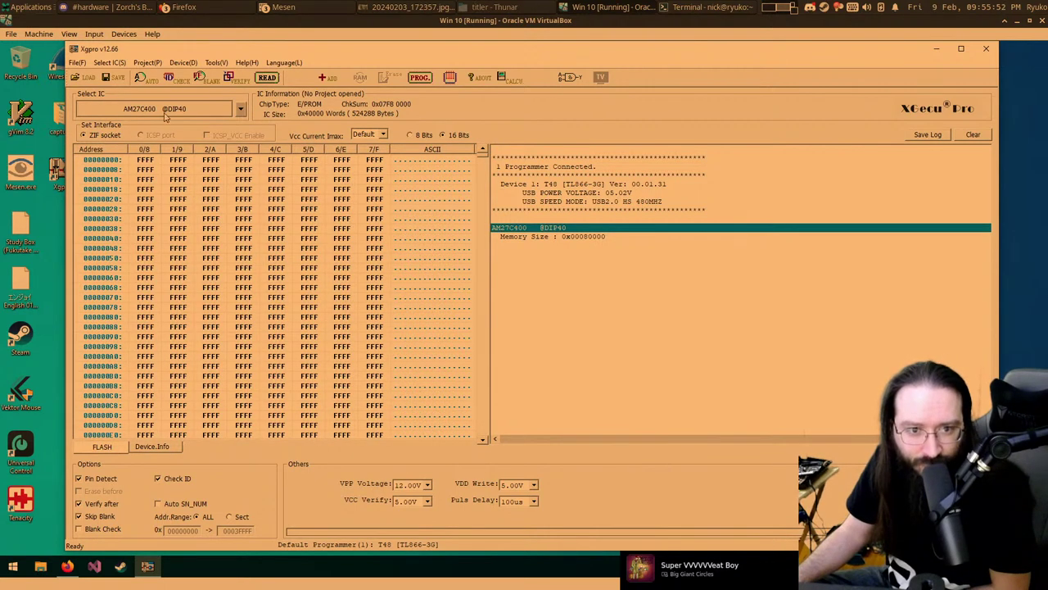
{"action": "left_click", "coordinate": [267, 77]}
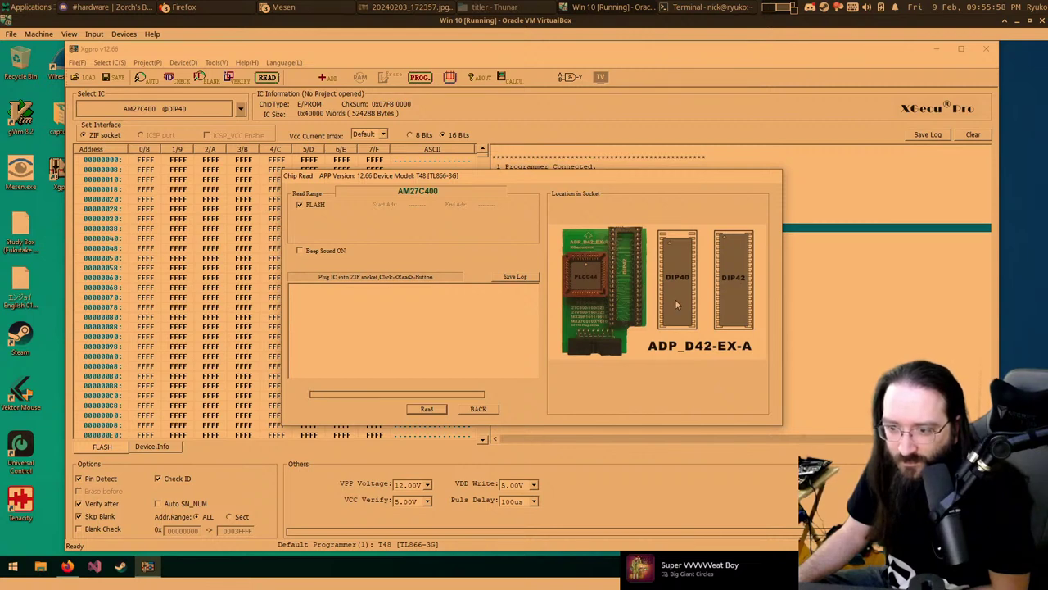
{"action": "left_click", "coordinate": [426, 409]}
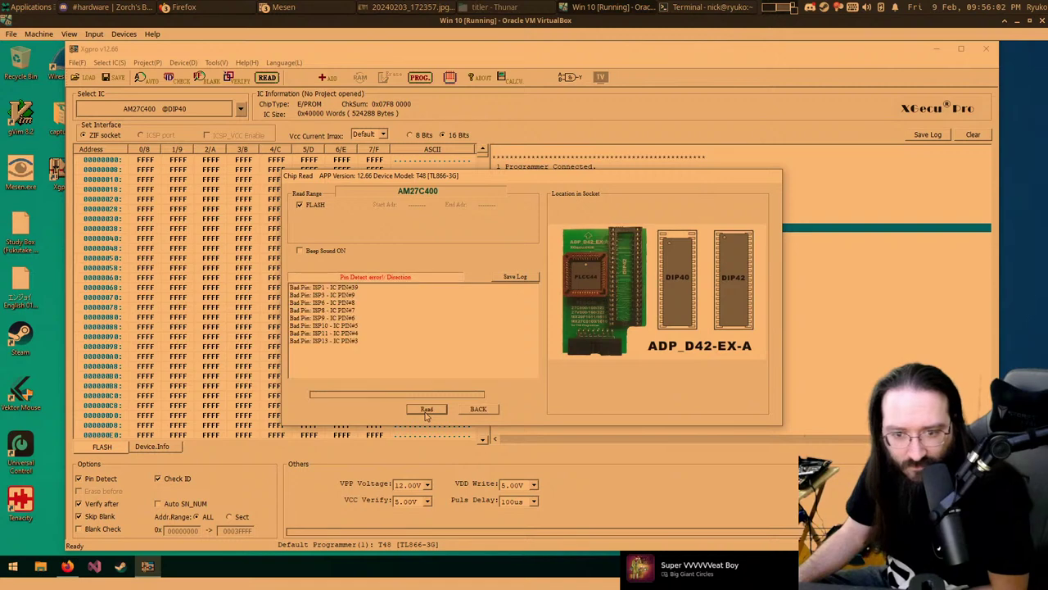
{"action": "left_click", "coordinate": [478, 410]}
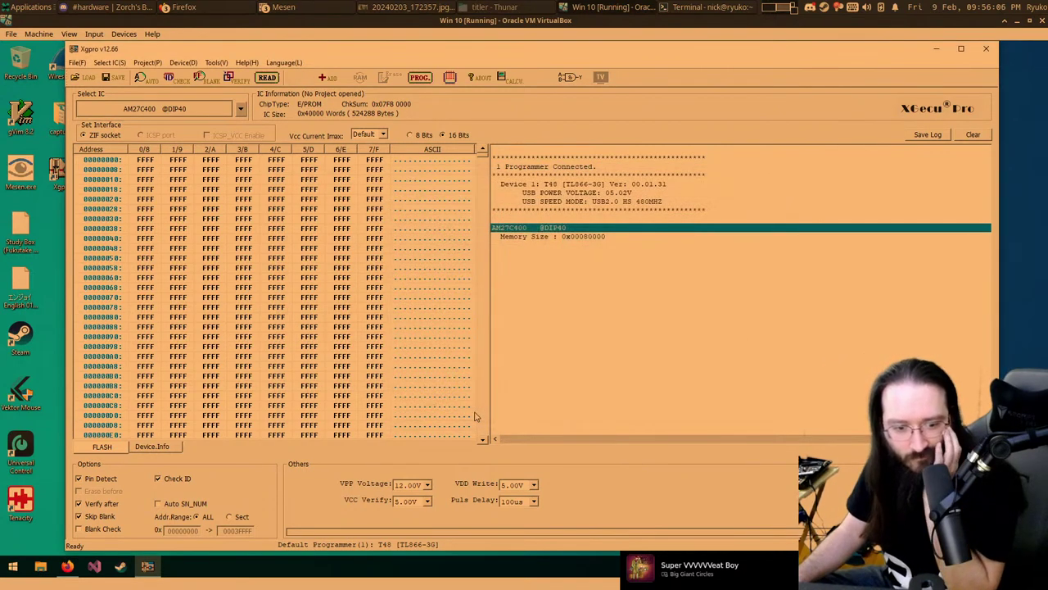
Step: Disable the Check ID option and recheck the AM27C400 connection diagram in Firefox before returning to Xgpro
{"action": "left_click", "coordinate": [184, 480]}
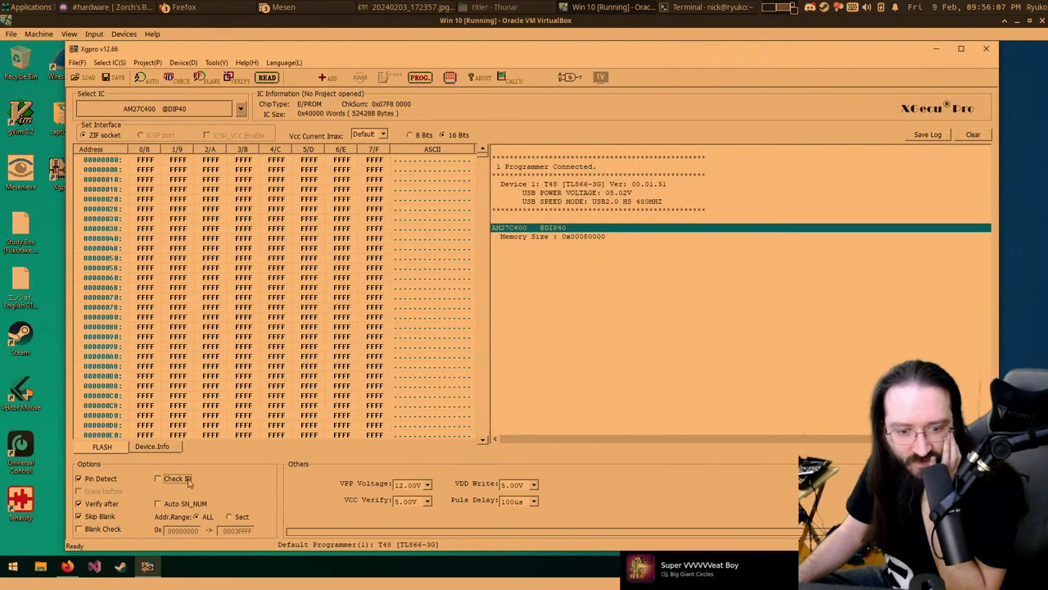
{"action": "left_click", "coordinate": [268, 78]}
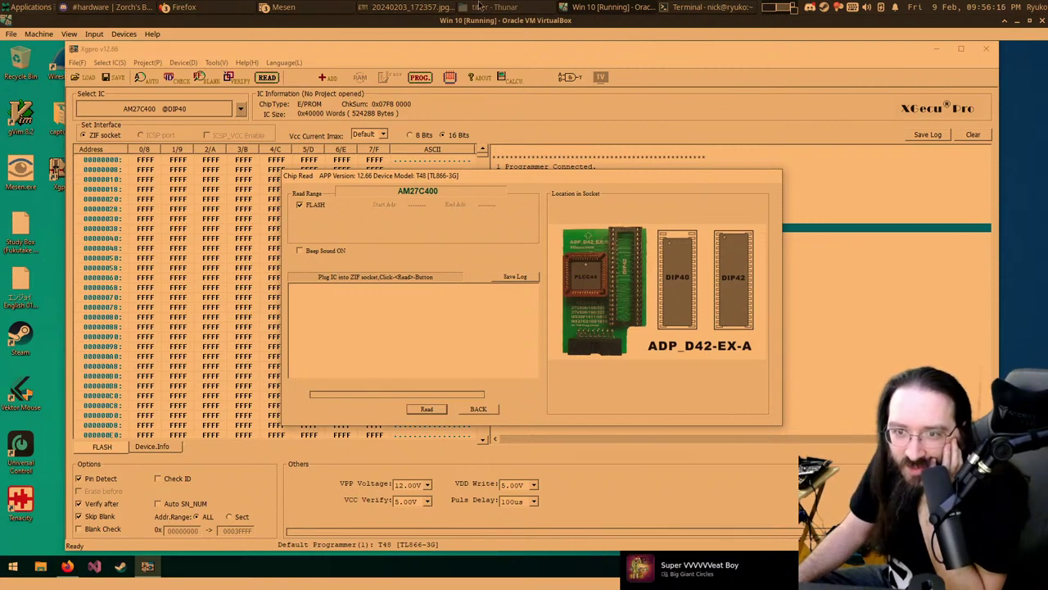
{"action": "left_click", "coordinate": [182, 7]}
{"action": "left_click", "coordinate": [221, 72]}
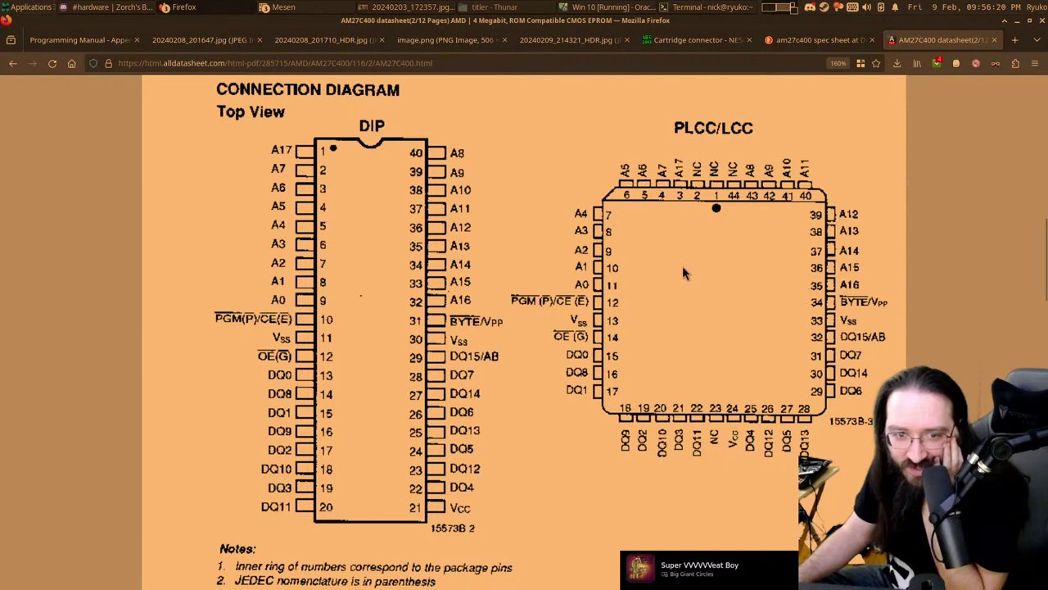
{"action": "left_click", "coordinate": [607, 9]}
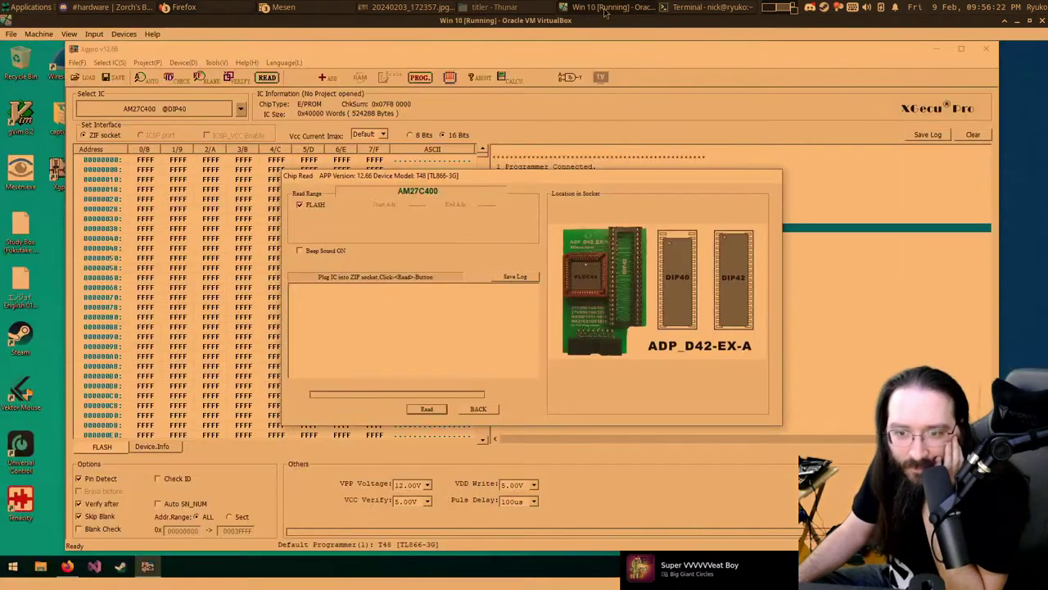
{"action": "left_click", "coordinate": [479, 409]}
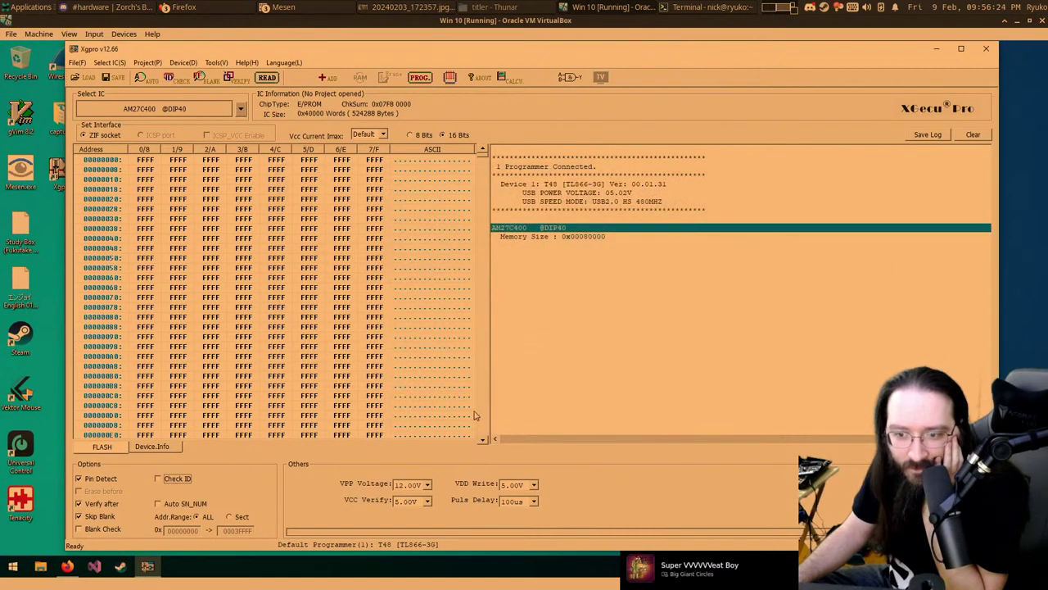
{"action": "left_click", "coordinate": [152, 109]}
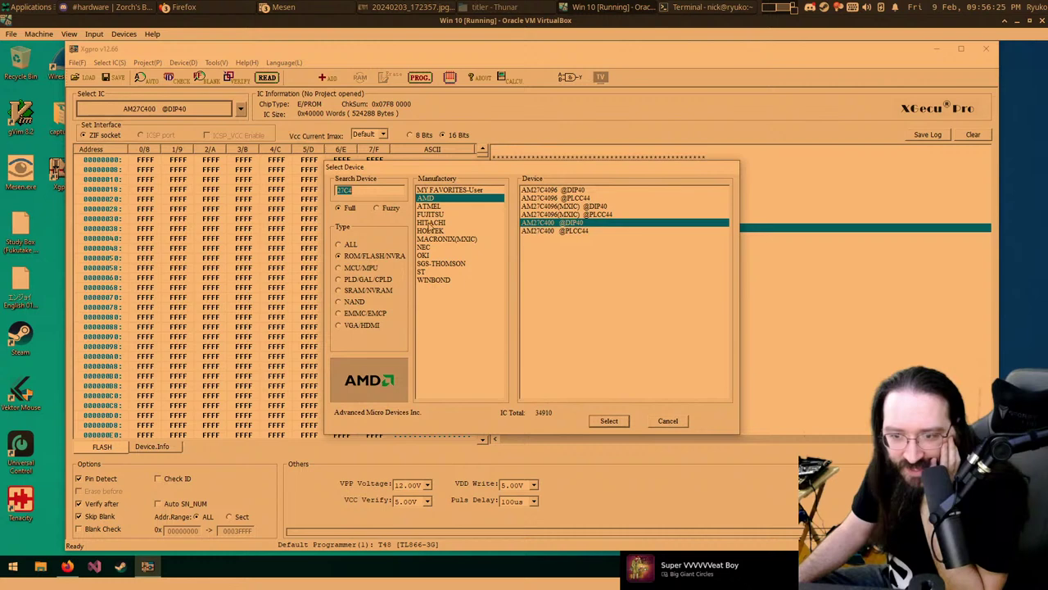
{"action": "double_click", "coordinate": [582, 225]}
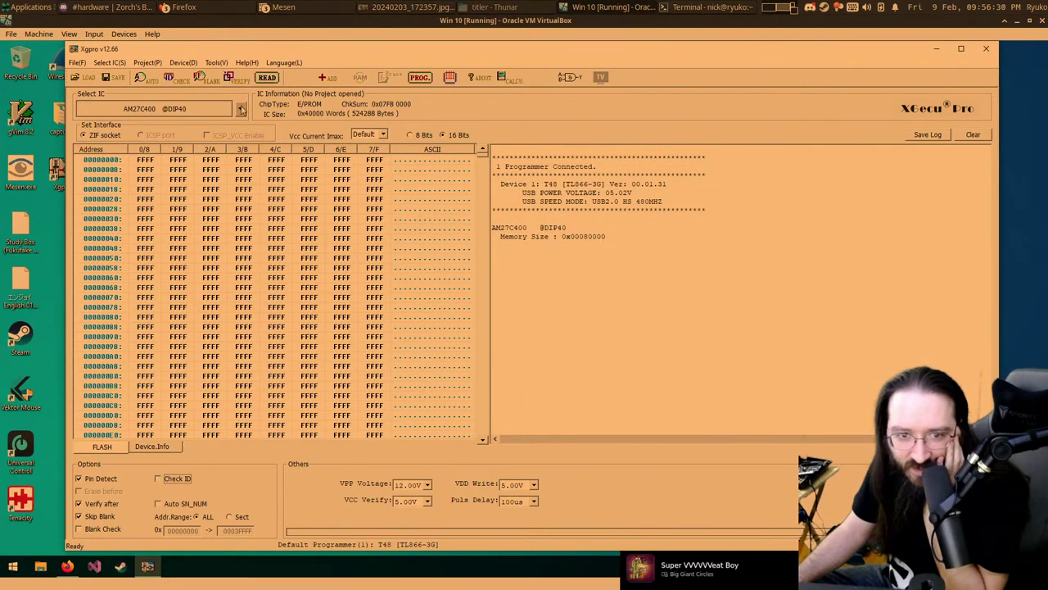
{"action": "left_click", "coordinate": [266, 77]}
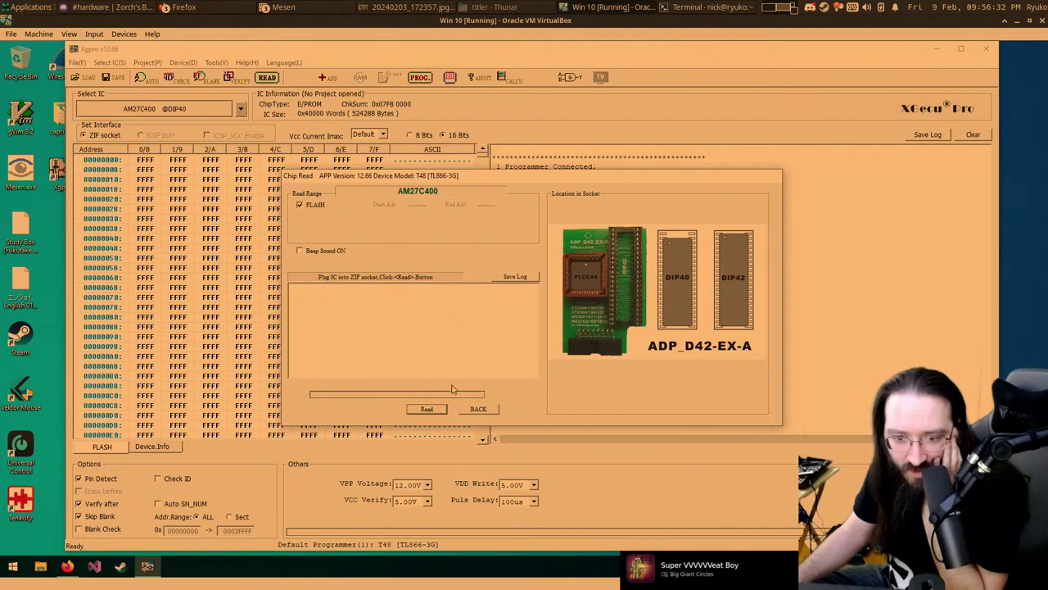
{"action": "left_click", "coordinate": [426, 409]}
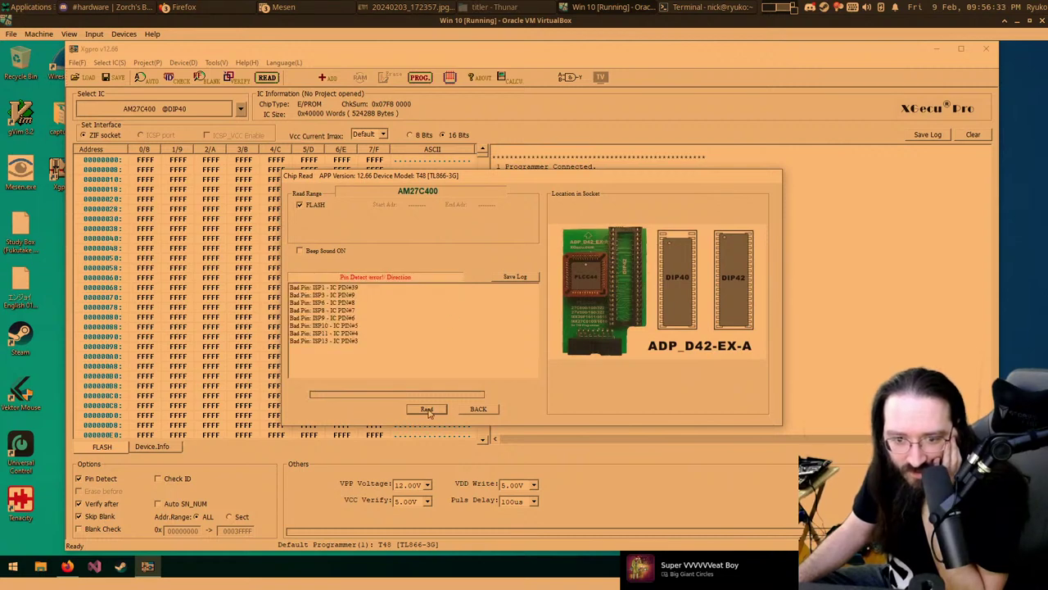
Step: Check the bad pins listed in the Chip Read dialog against the AM27C400 DIP connection diagram in Firefox, and close the dialog
{"action": "left_click", "coordinate": [344, 289]}
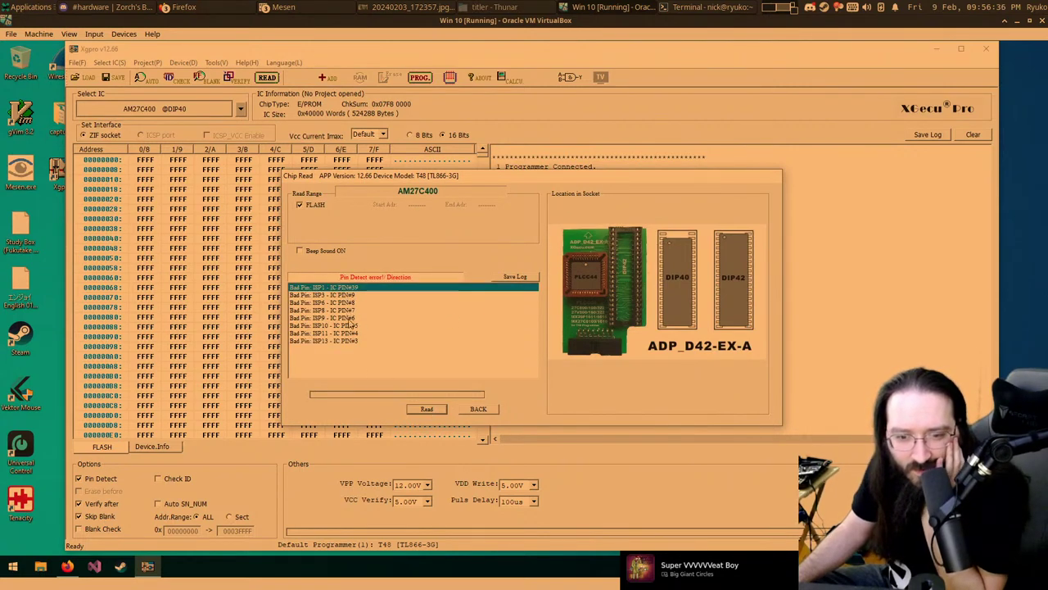
{"action": "left_click", "coordinate": [332, 7]}
{"action": "left_click", "coordinate": [385, 6]}
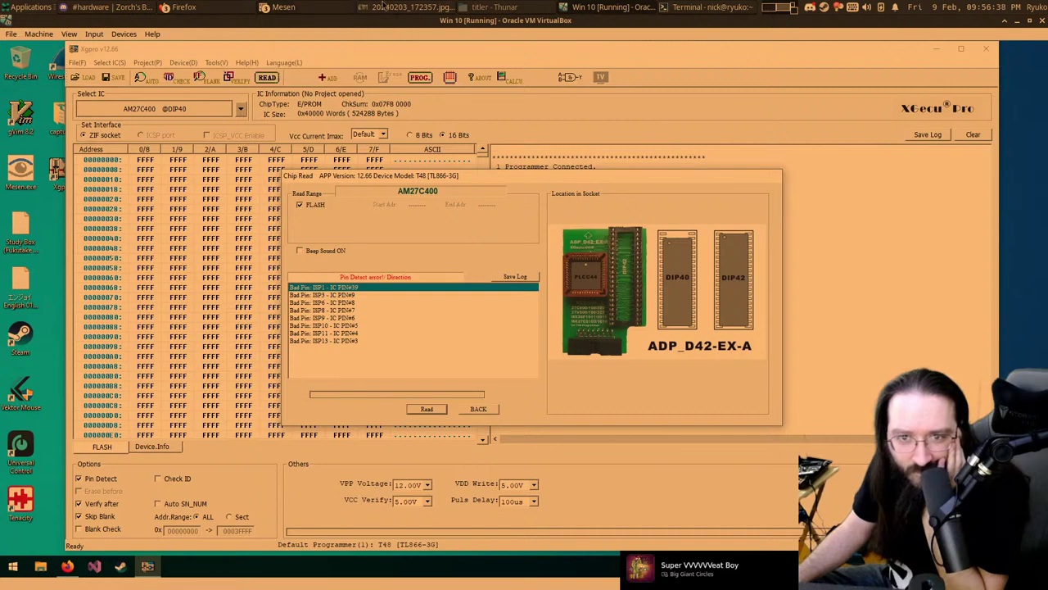
{"action": "left_click", "coordinate": [389, 6]}
{"action": "left_click", "coordinate": [389, 6]}
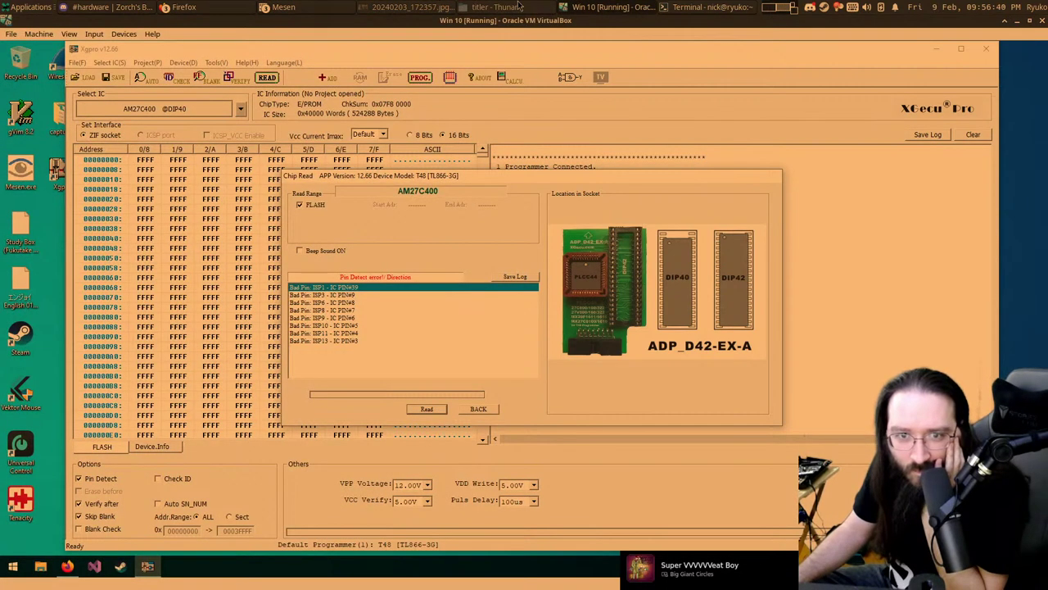
{"action": "left_click", "coordinate": [183, 7]}
{"action": "left_click", "coordinate": [204, 72]}
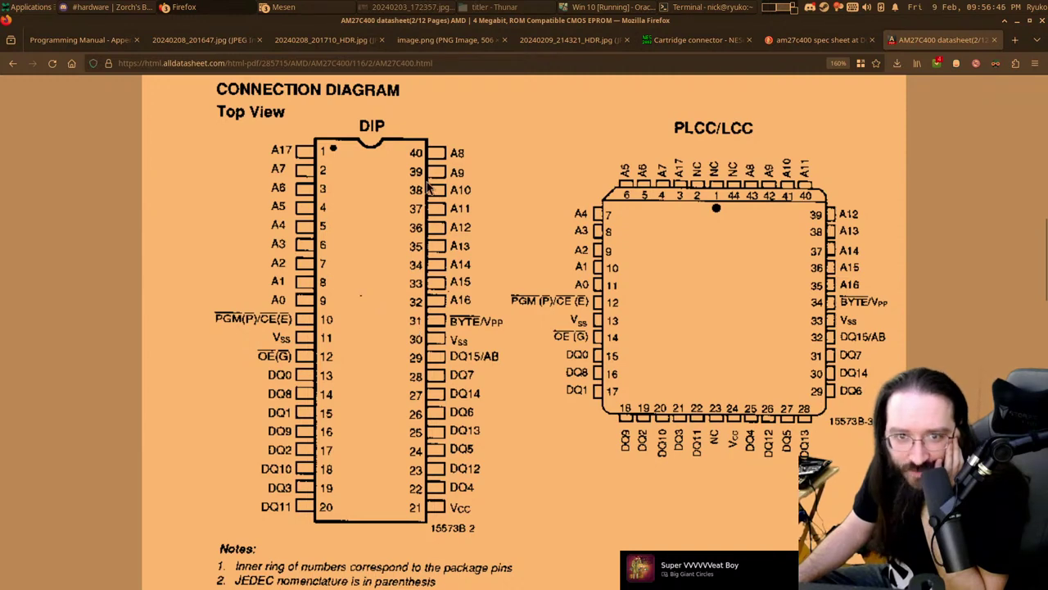
{"action": "left_click", "coordinate": [599, 7]}
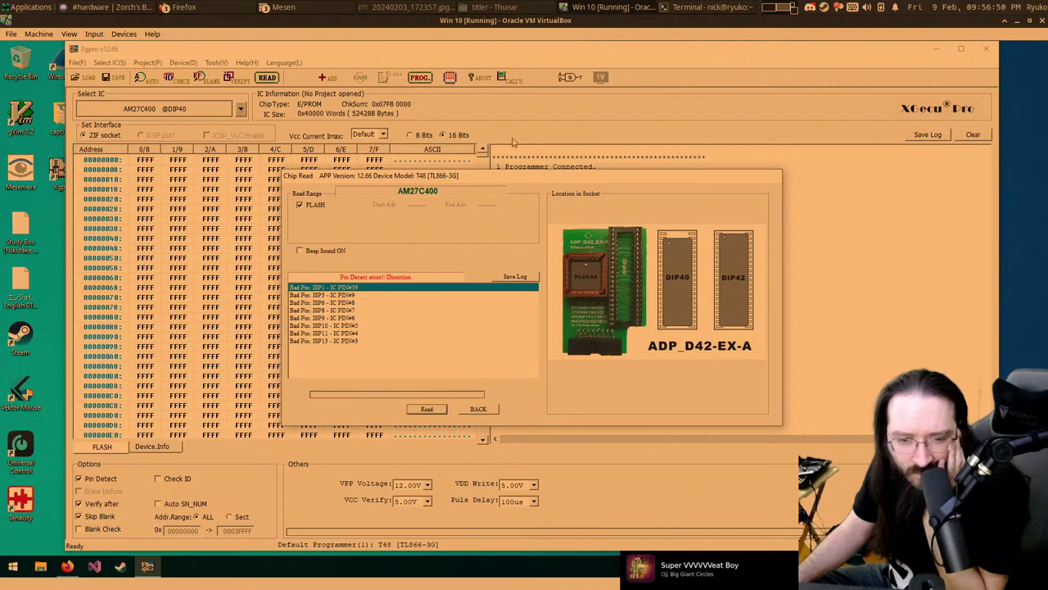
{"action": "left_click", "coordinate": [337, 296]}
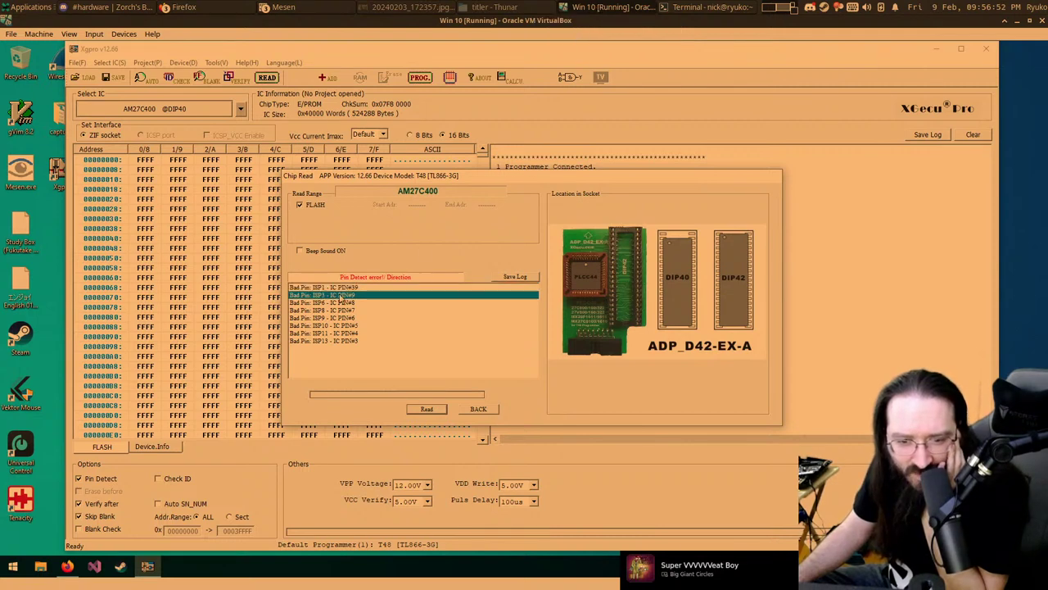
{"action": "left_click", "coordinate": [341, 311]}
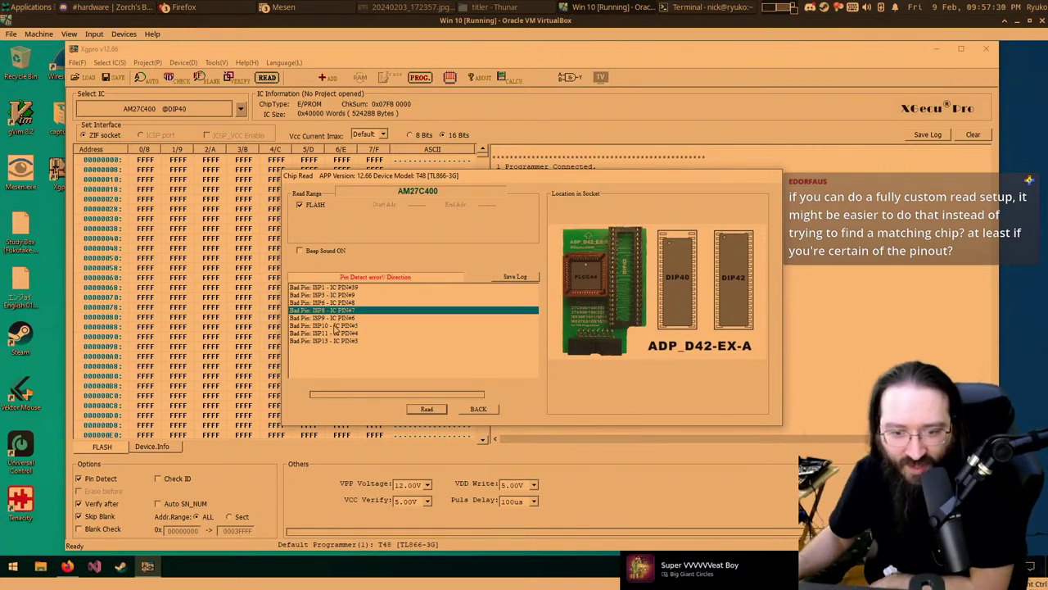
{"action": "left_click", "coordinate": [482, 409]}
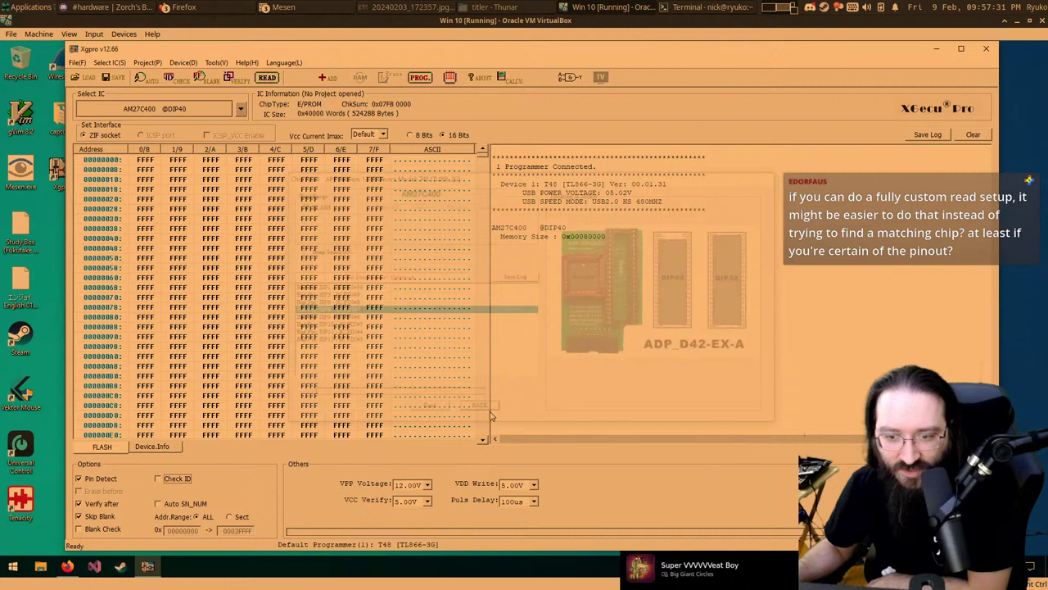
{"action": "left_click", "coordinate": [240, 109]}
{"action": "left_click", "coordinate": [240, 109]}
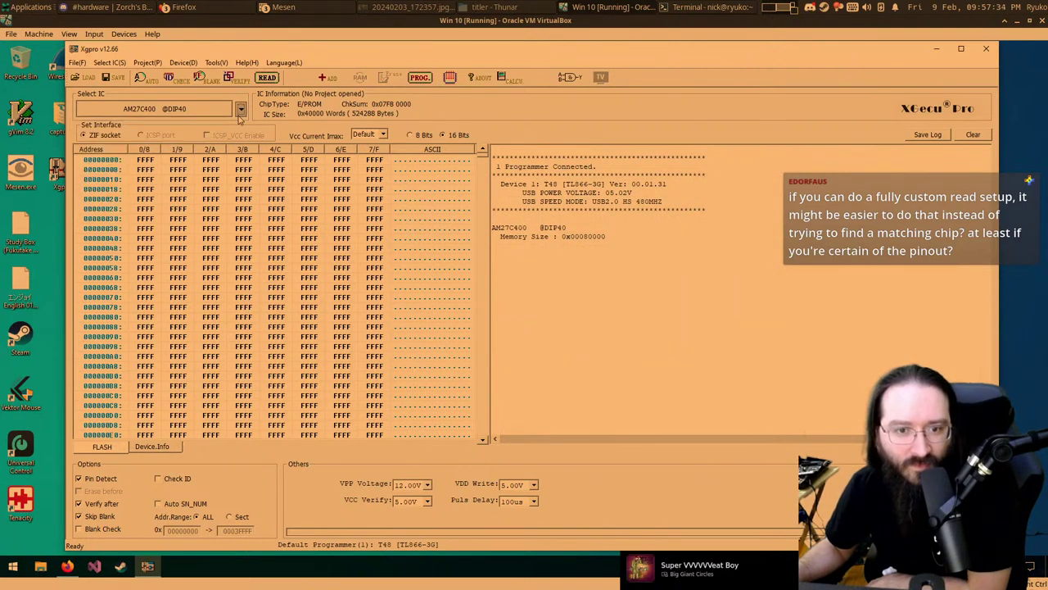
{"action": "left_click", "coordinate": [240, 109]}
{"action": "left_click", "coordinate": [240, 109]}
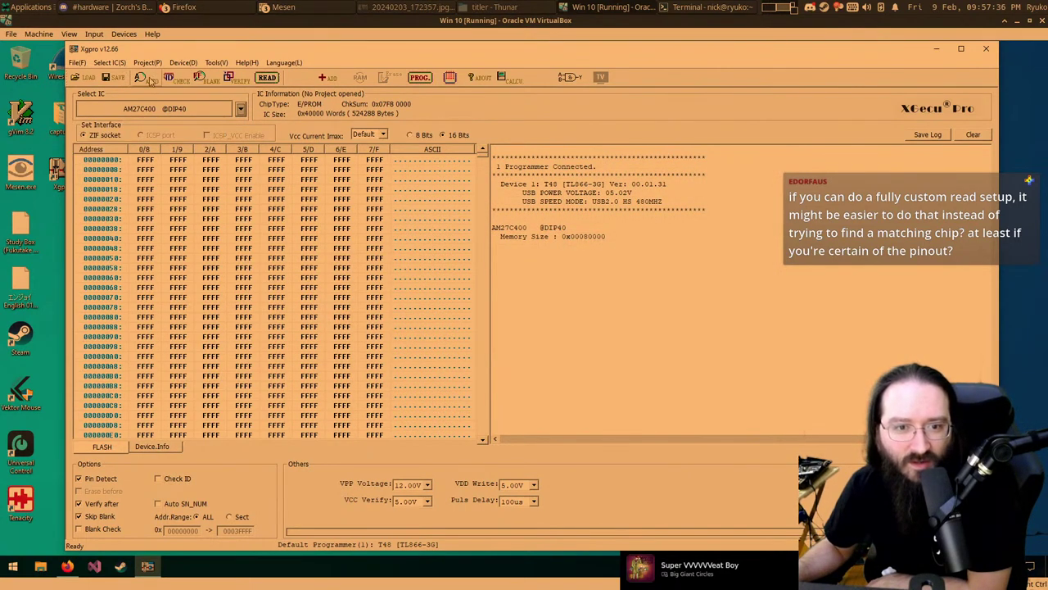
{"action": "left_click", "coordinate": [123, 63]}
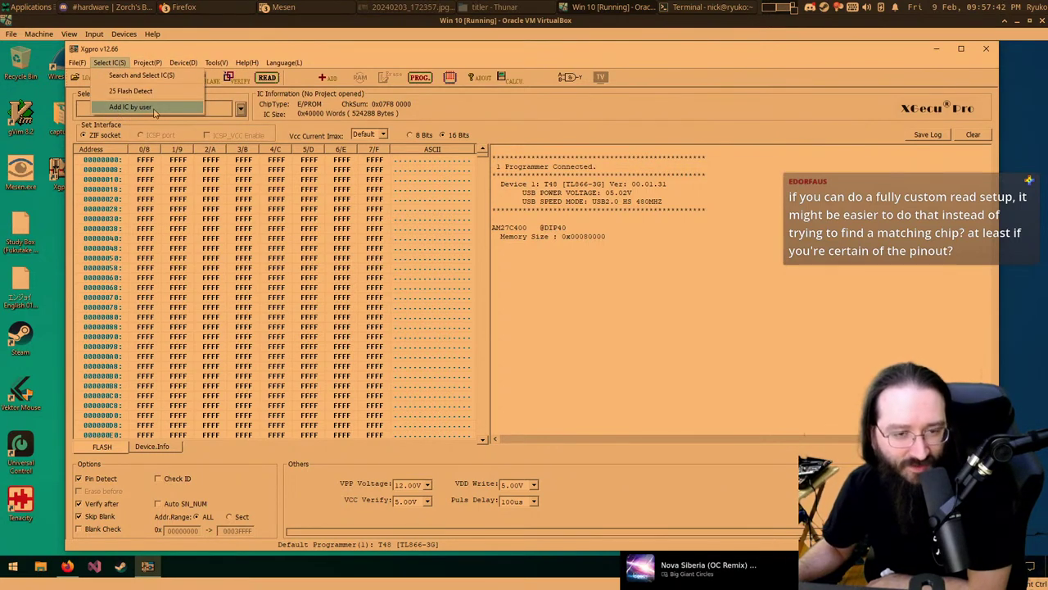
{"action": "left_click", "coordinate": [154, 111]}
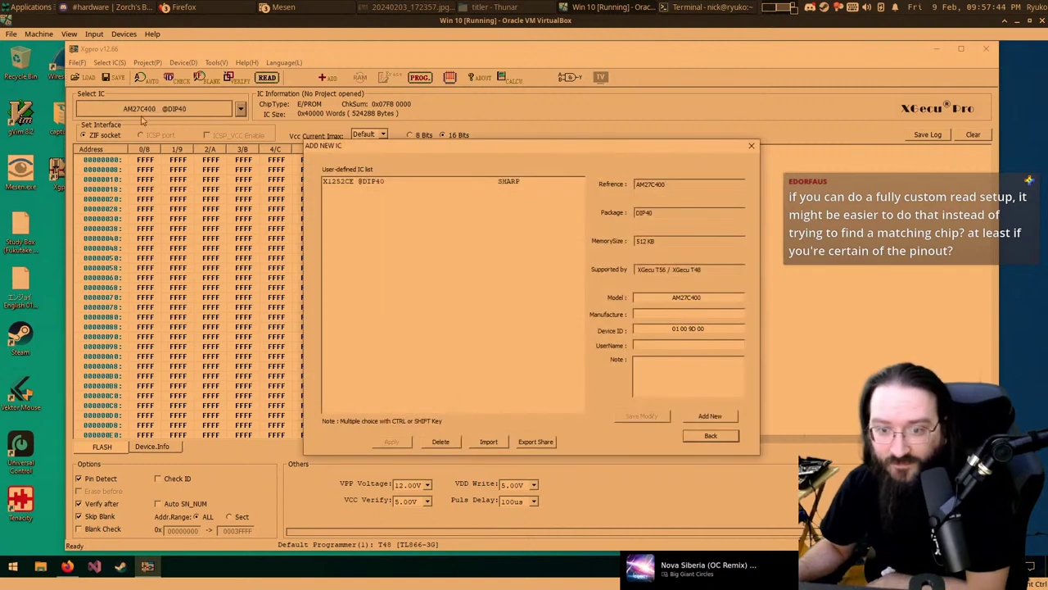
{"action": "left_click", "coordinate": [354, 183]}
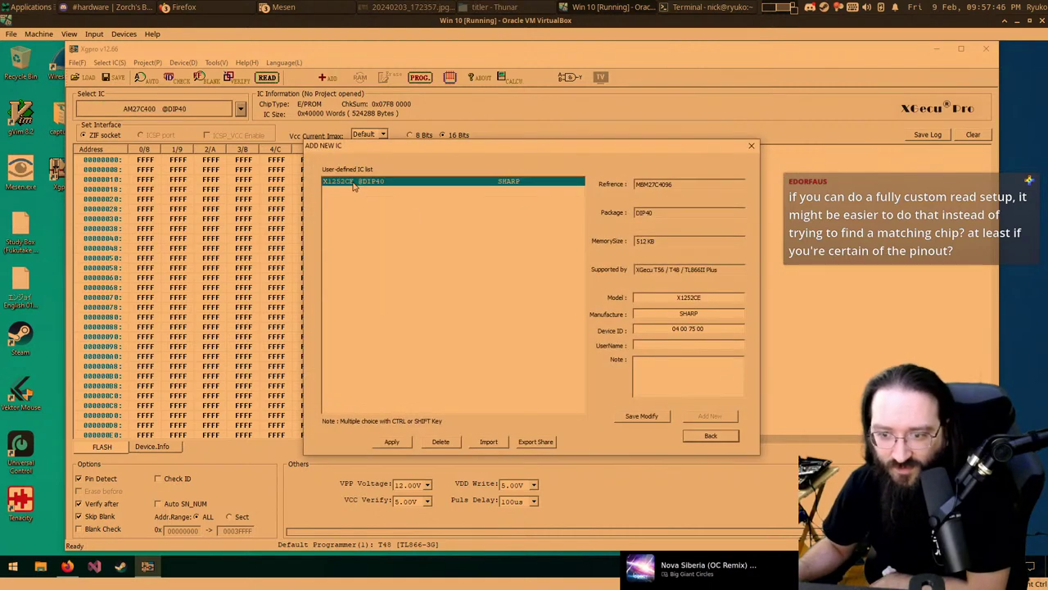
{"action": "left_click", "coordinate": [436, 442]}
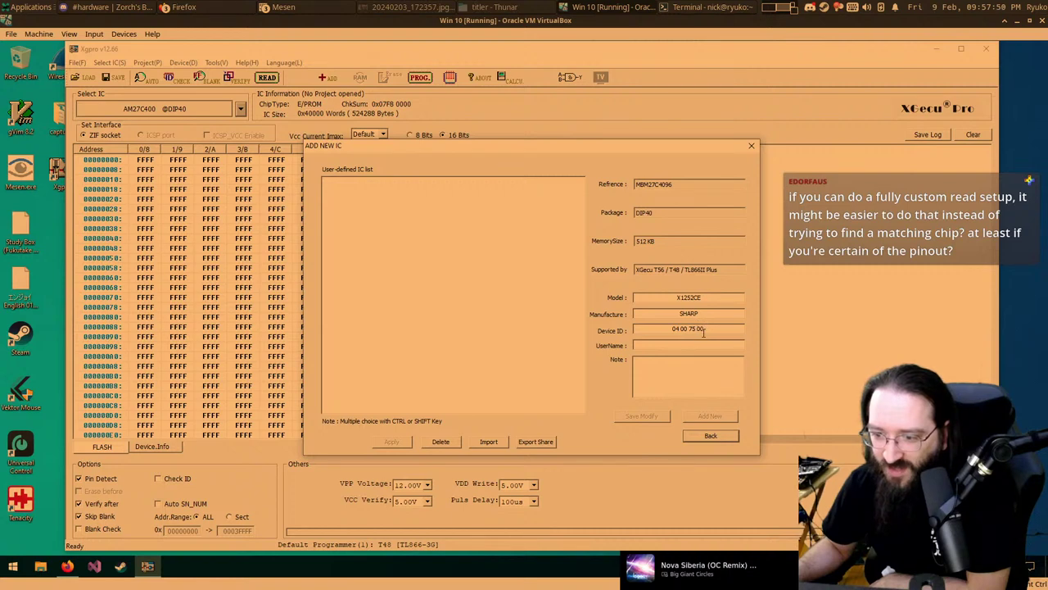
{"action": "key", "text": "Tab"}
{"action": "key", "text": "Tab"}
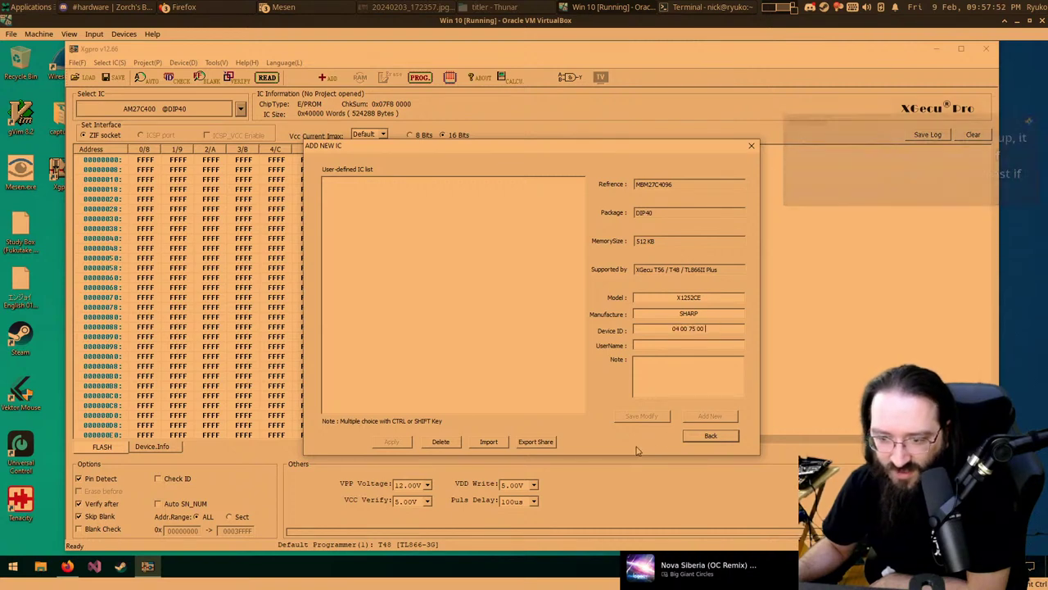
{"action": "left_click_drag", "start_coordinate": [718, 329], "coordinate": [670, 329]}
{"action": "key", "text": "BackSpace"}
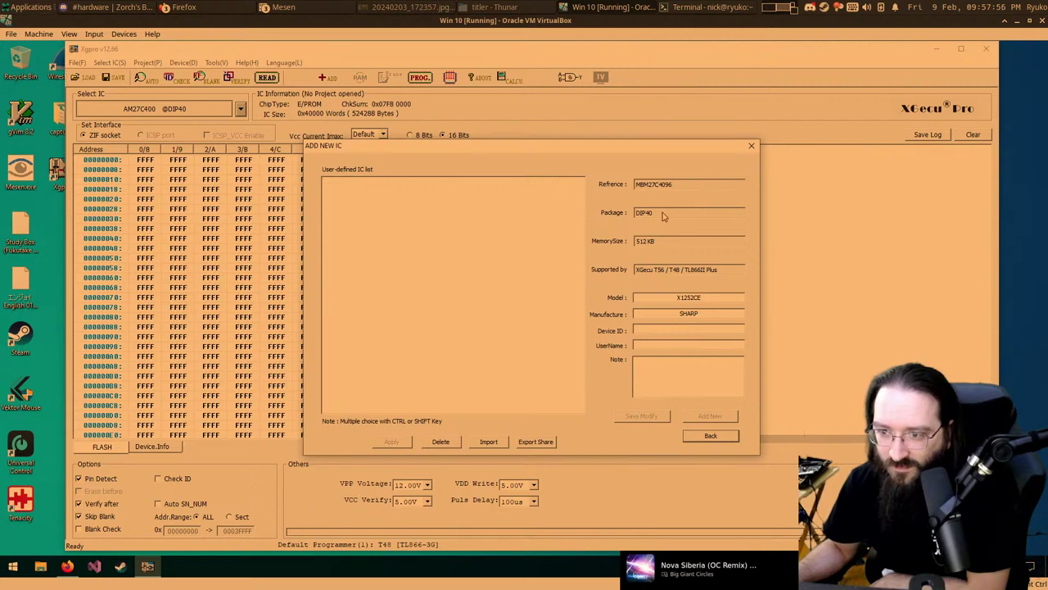
{"action": "left_click_drag", "start_coordinate": [573, 153], "coordinate": [463, 129]}
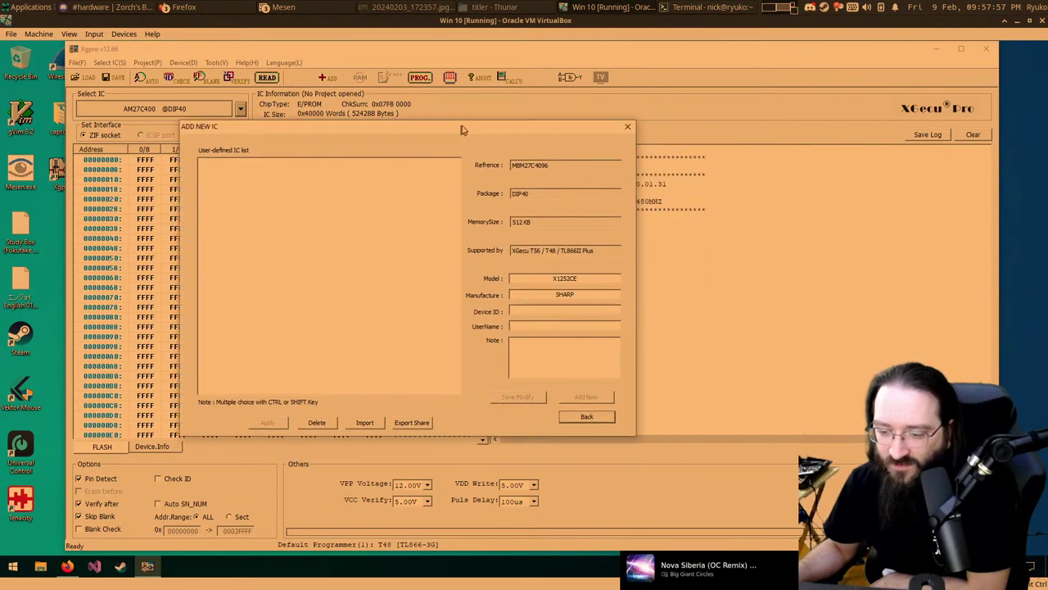
{"action": "left_click", "coordinate": [583, 416]}
Step: Start a new user-defined IC based on AM27C400 and set its manufacturer to SHARP
{"action": "left_click", "coordinate": [109, 62]}
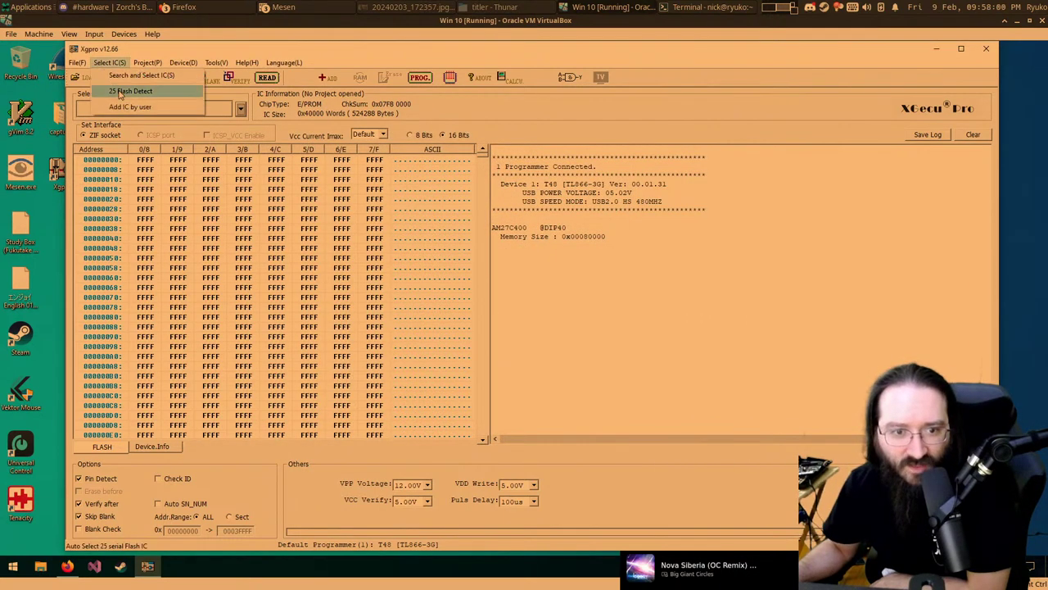
{"action": "left_click", "coordinate": [130, 106]}
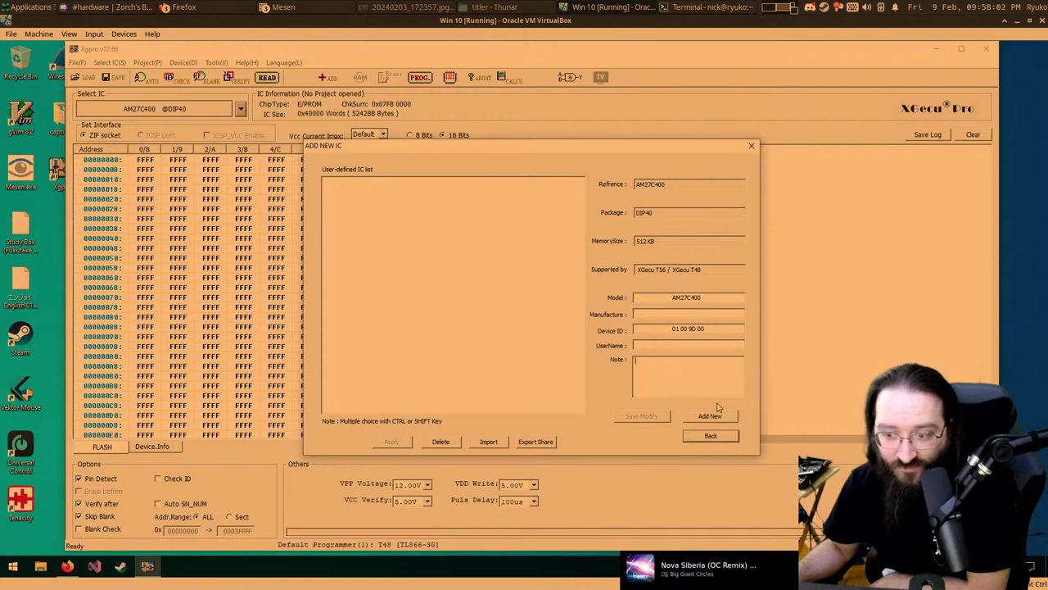
{"action": "left_click", "coordinate": [692, 314]}
{"action": "type", "text": "S"}
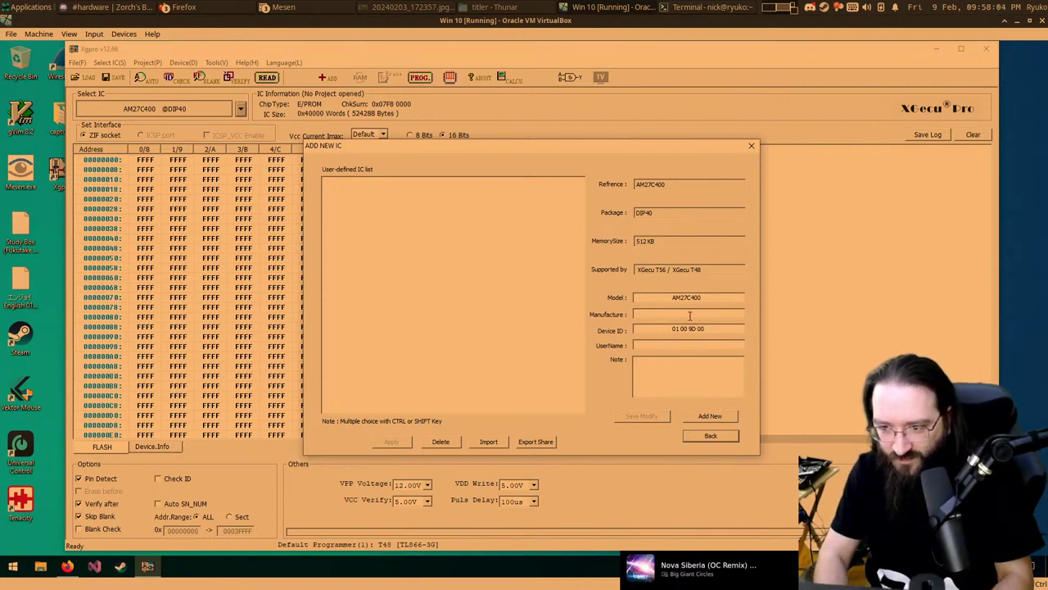
{"action": "type", "text": "HARP"}
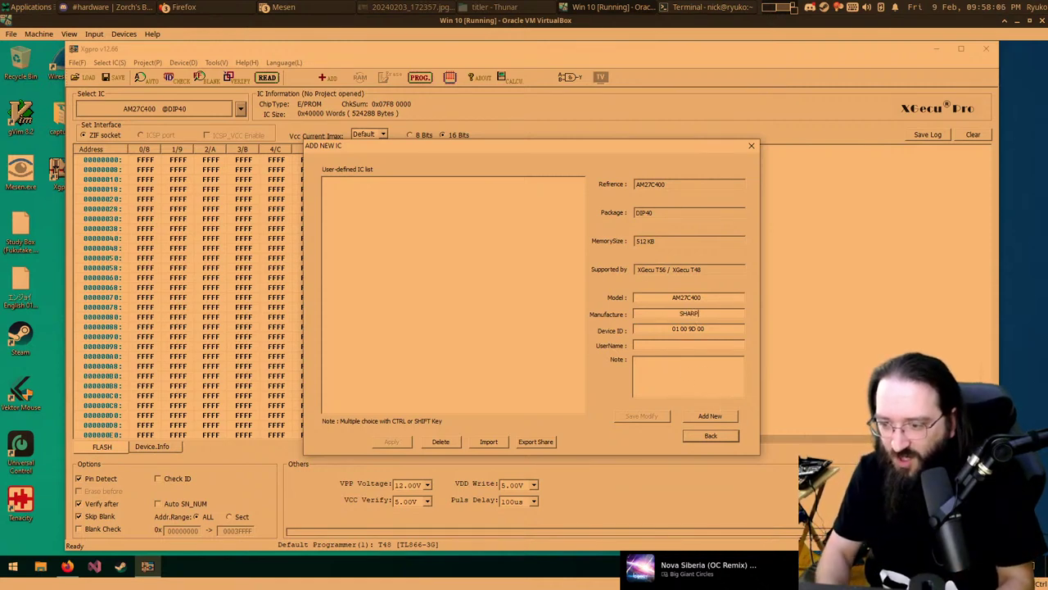
Step: Set the new IC's model to X1252CE and add it to the user-defined IC list
{"action": "key", "text": "shift+Tab"}
{"action": "key", "text": "BackSpace"}
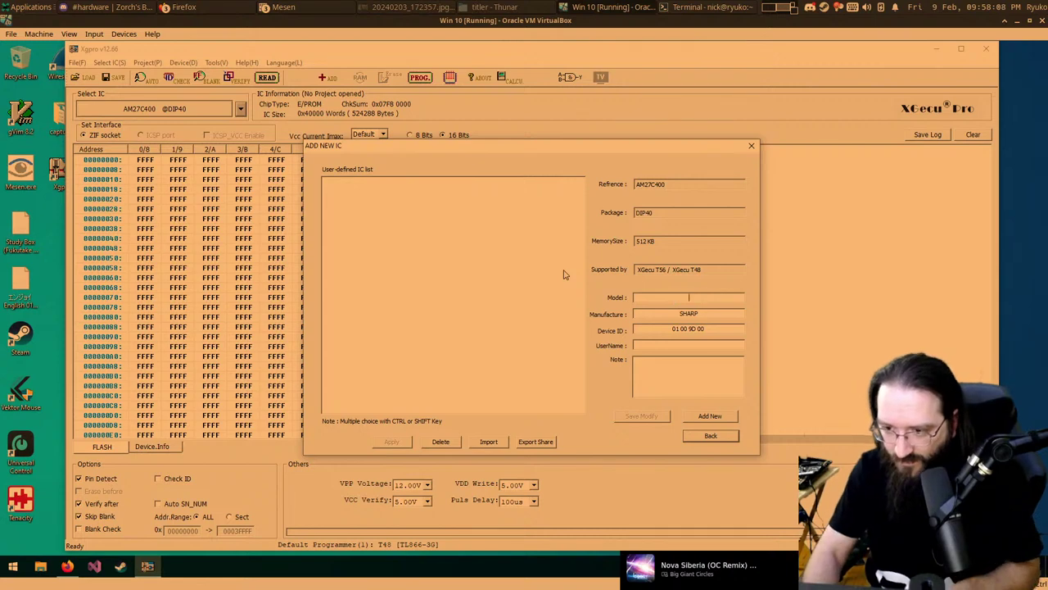
{"action": "left_click", "coordinate": [183, 6]}
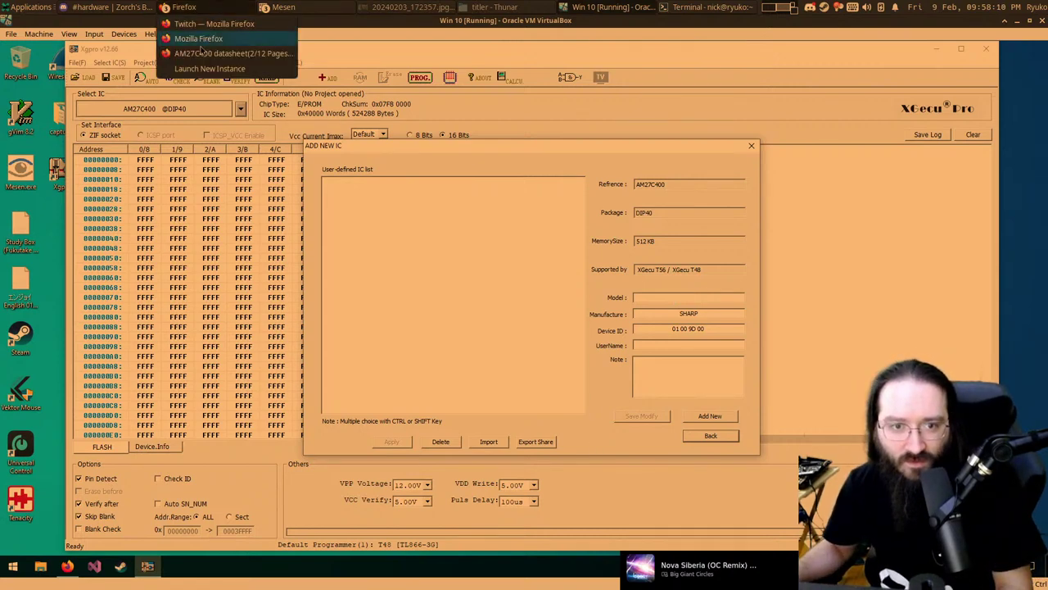
{"action": "left_click", "coordinate": [940, 300]}
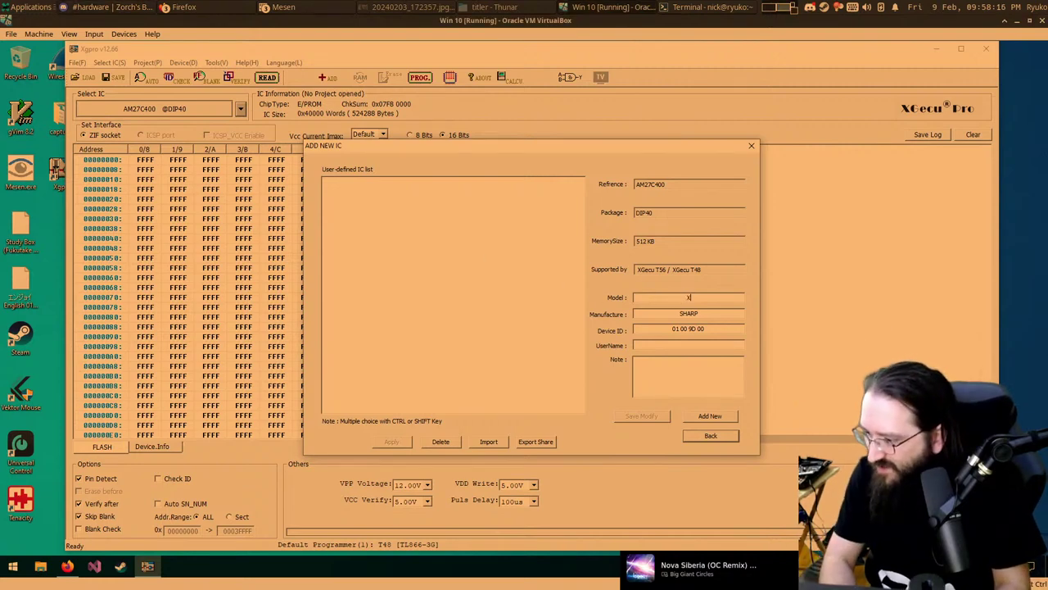
{"action": "type", "text": "X%"}
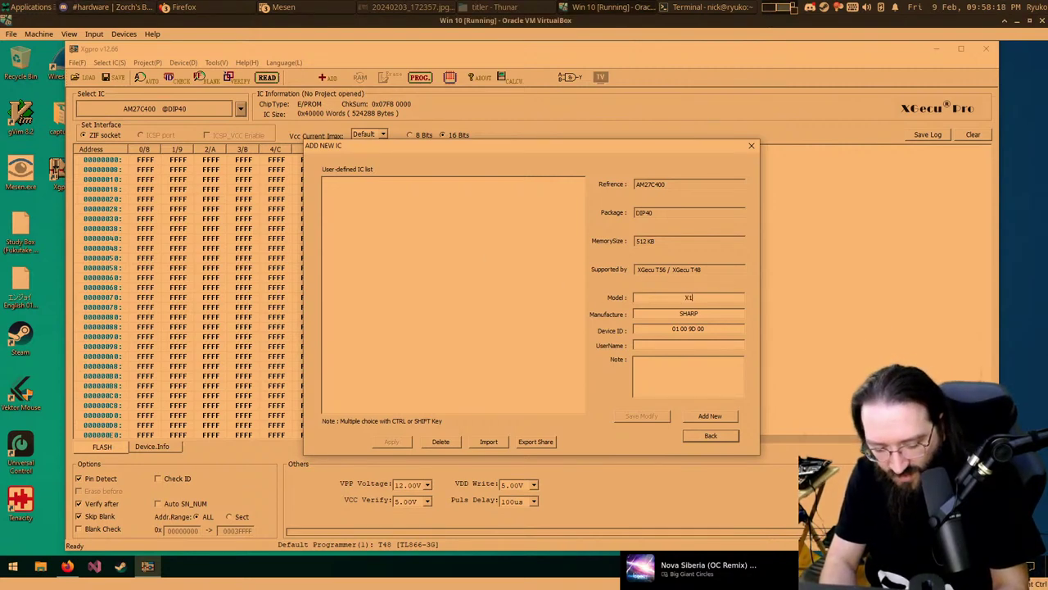
{"action": "type", "text": "25"}
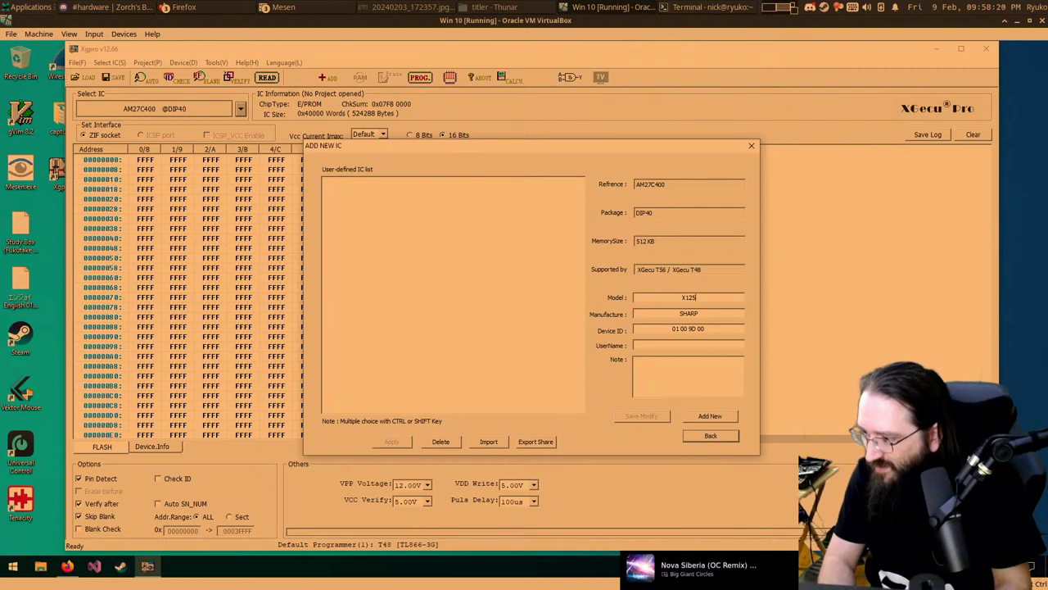
{"action": "type", "text": "2"}
{"action": "type", "text": "c"}
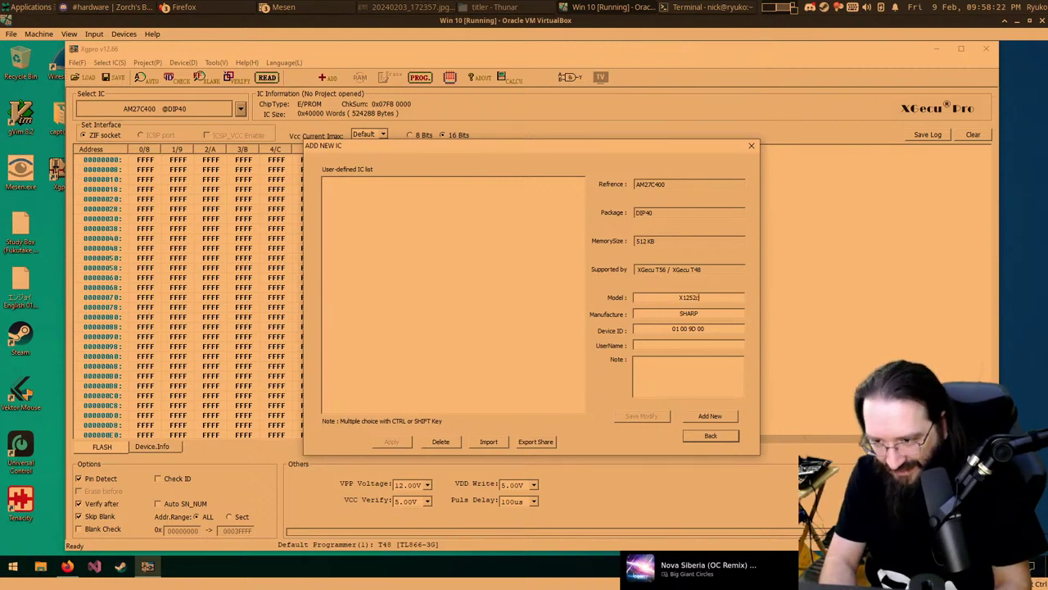
{"action": "type", "text": "eCE"}
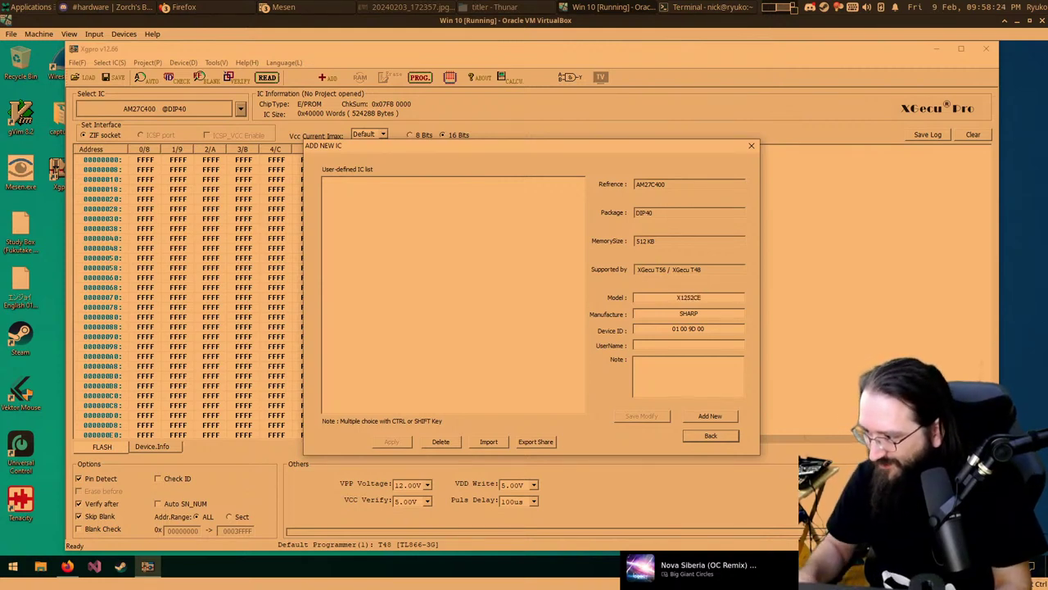
{"action": "left_click", "coordinate": [701, 417]}
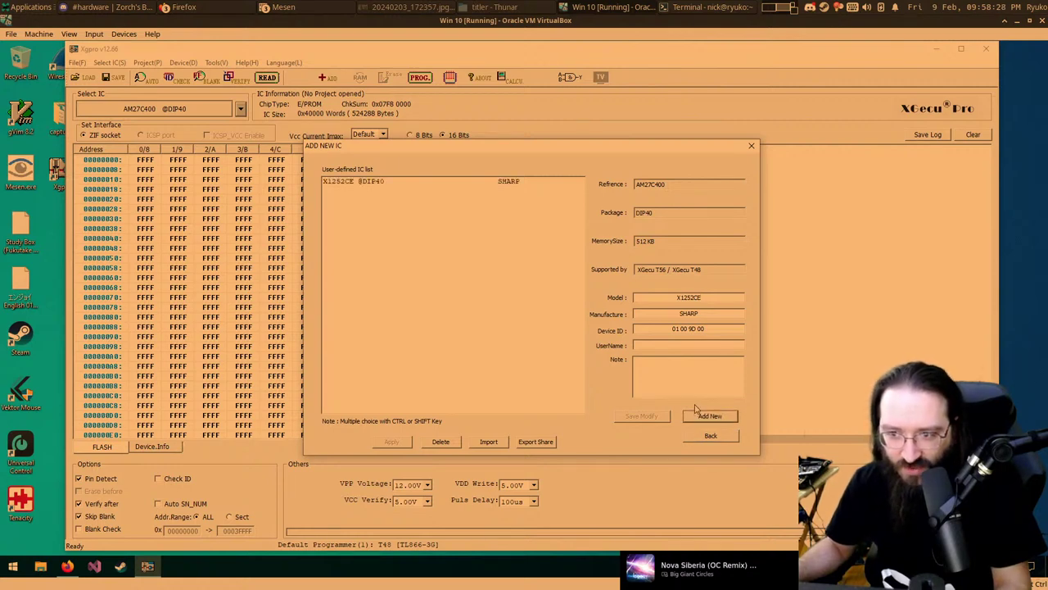
{"action": "left_click", "coordinate": [354, 183]}
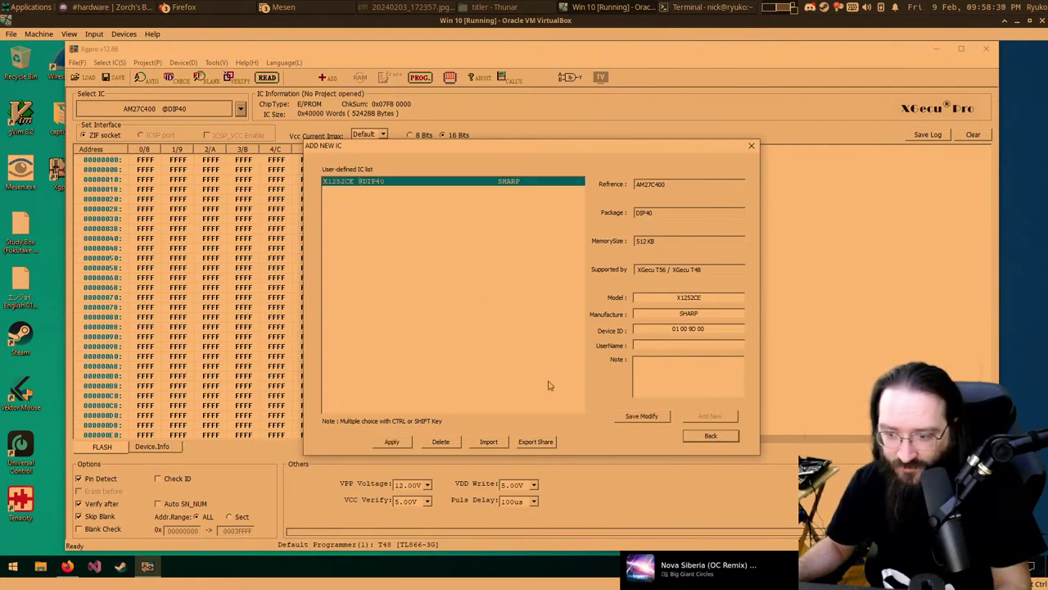
{"action": "left_click", "coordinate": [646, 418]}
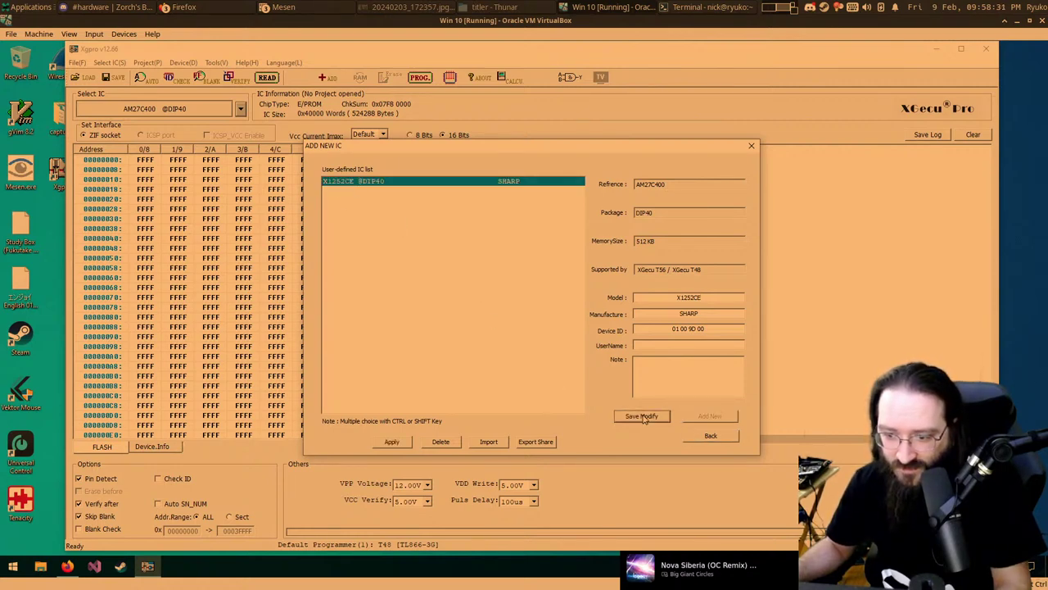
{"action": "left_click", "coordinate": [659, 313]}
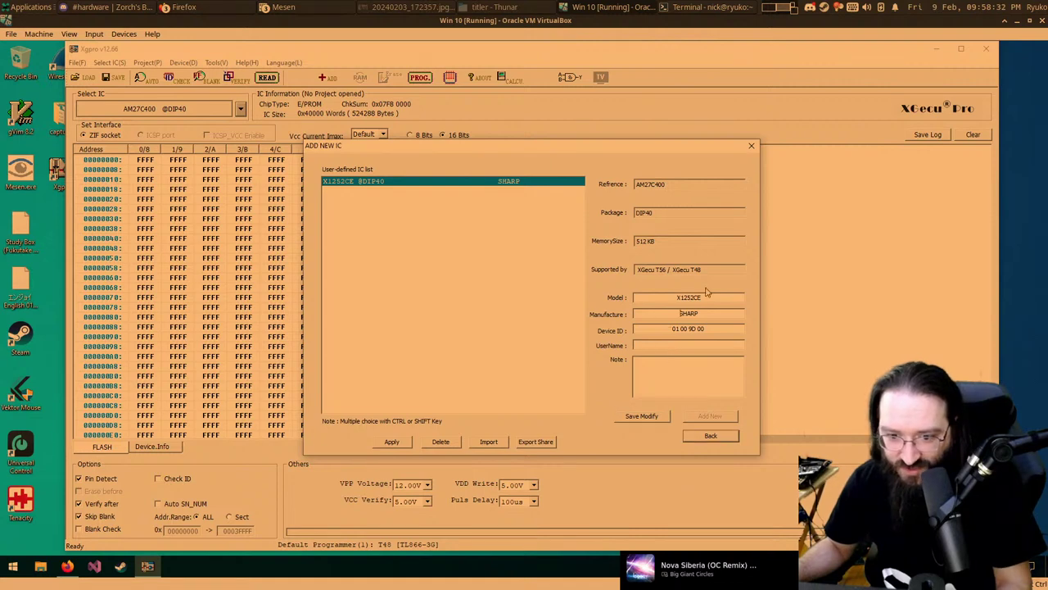
{"action": "double_click", "coordinate": [357, 187]}
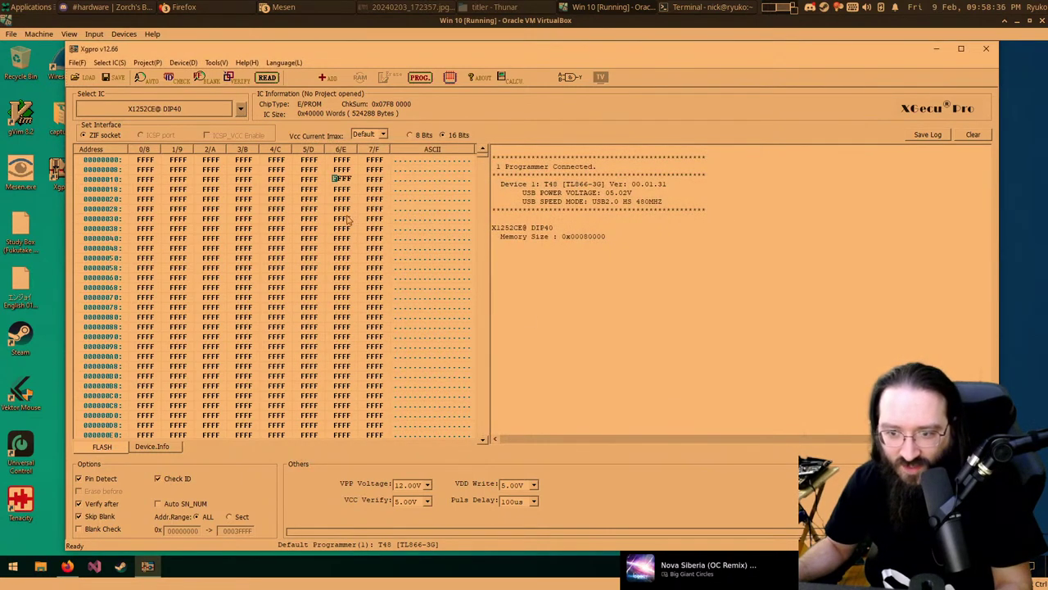
{"action": "left_click", "coordinate": [340, 210]}
{"action": "left_click", "coordinate": [179, 449]}
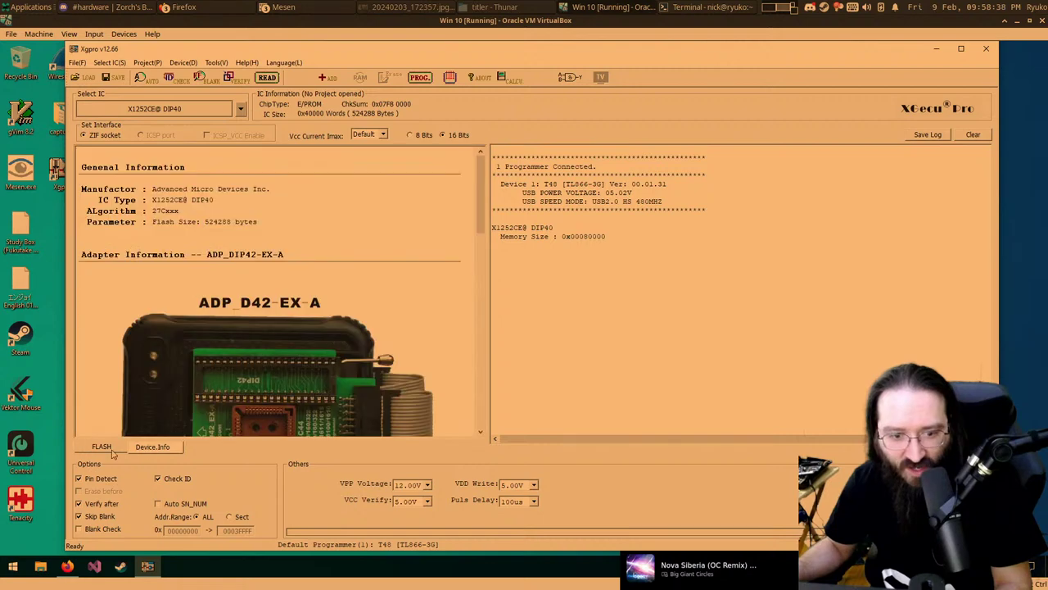
{"action": "scroll", "coordinate": [165, 340], "scroll_direction": "up", "scroll_amount": 2}
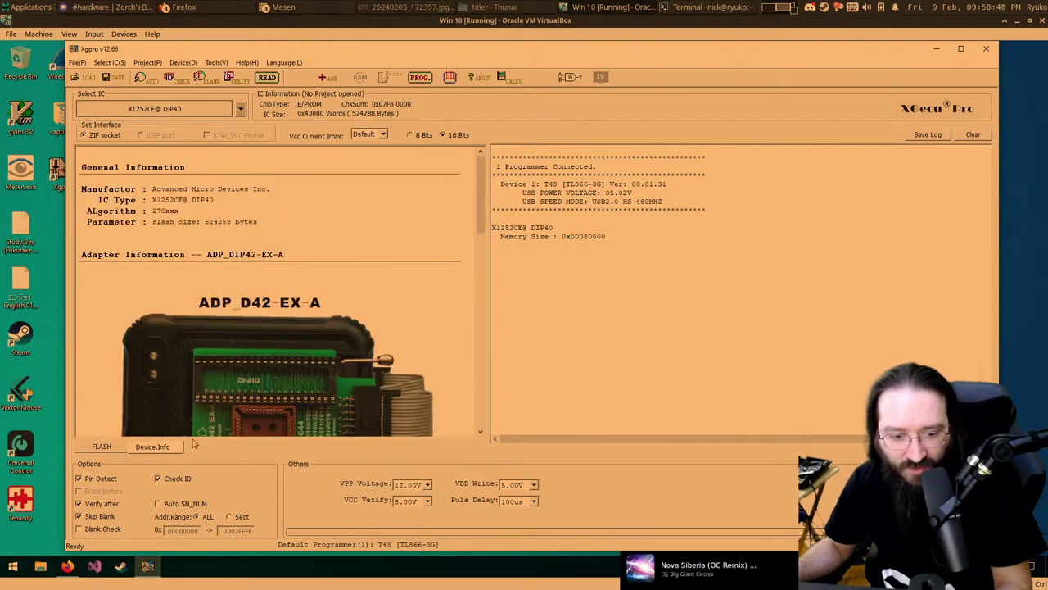
{"action": "left_click", "coordinate": [102, 447]}
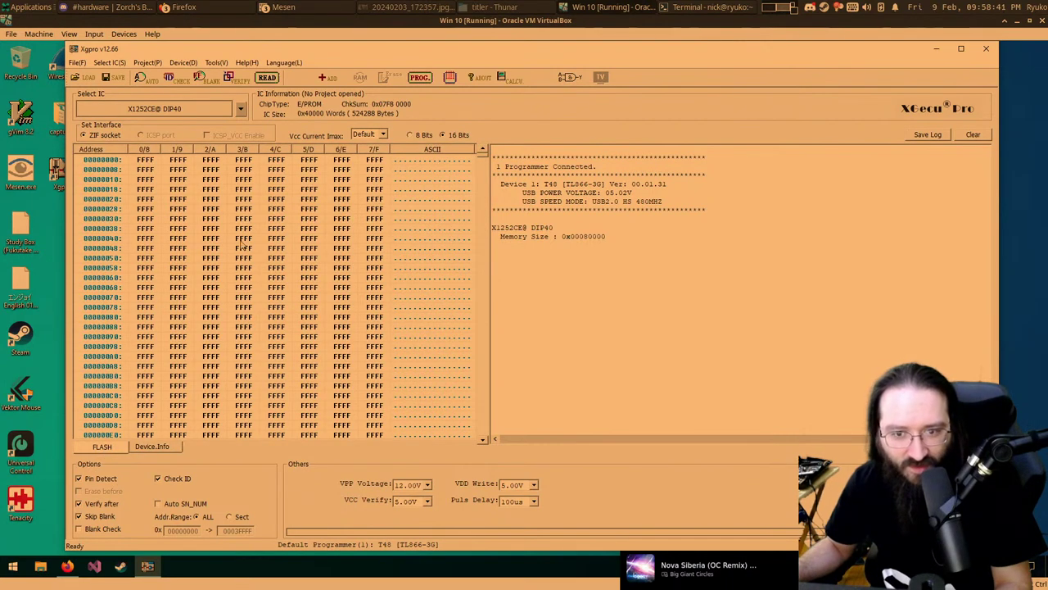
Step: Clear the device search, select KM-1M (User) from the Customize manufacturer group, and open its device information
{"action": "left_click", "coordinate": [200, 112]}
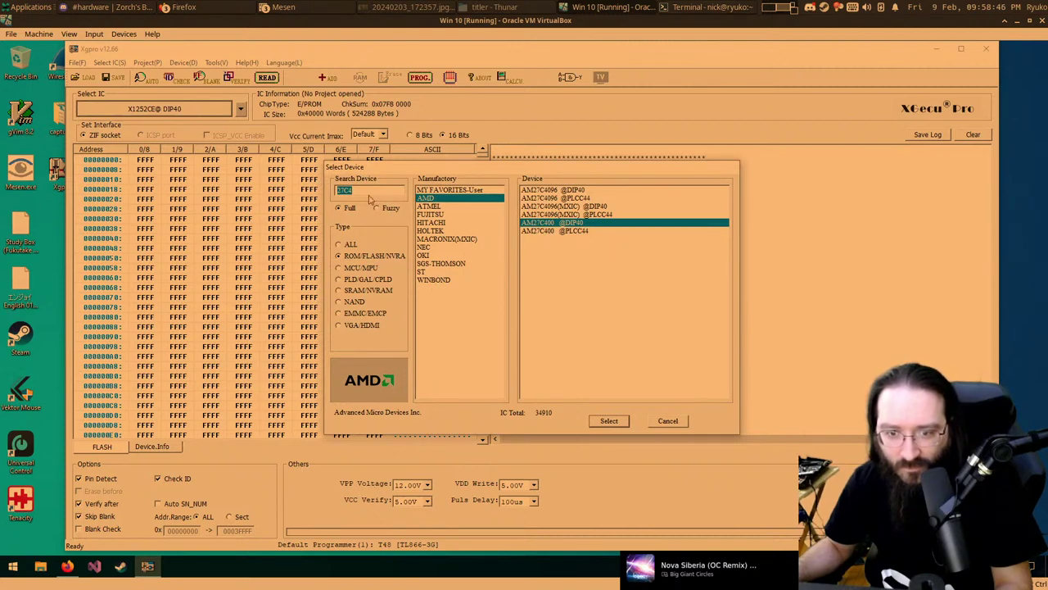
{"action": "key", "text": "BackSpace"}
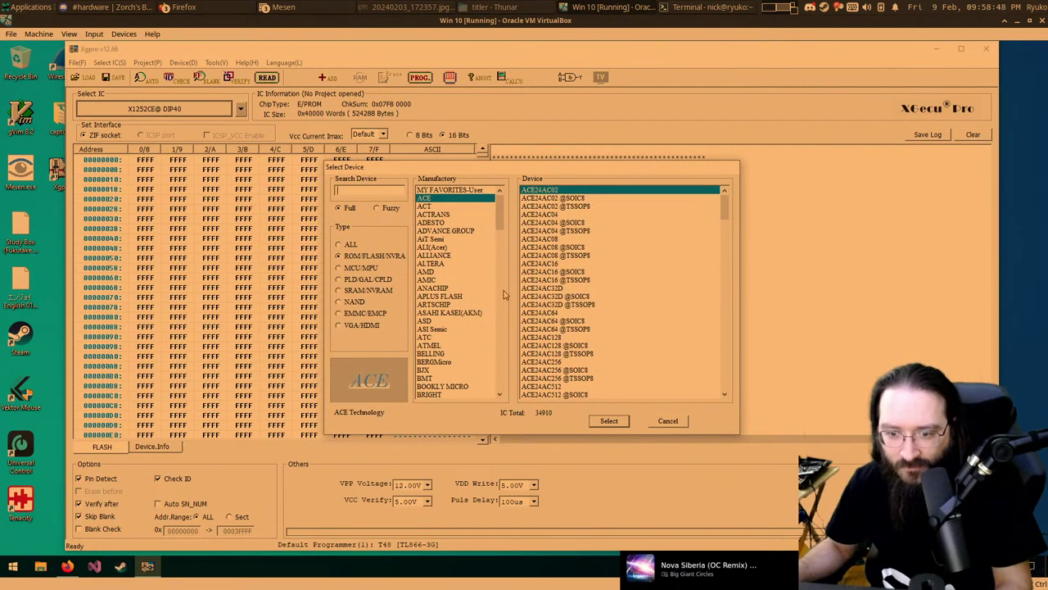
{"action": "left_click_drag", "start_coordinate": [500, 212], "coordinate": [505, 407]}
{"action": "left_click", "coordinate": [459, 395]}
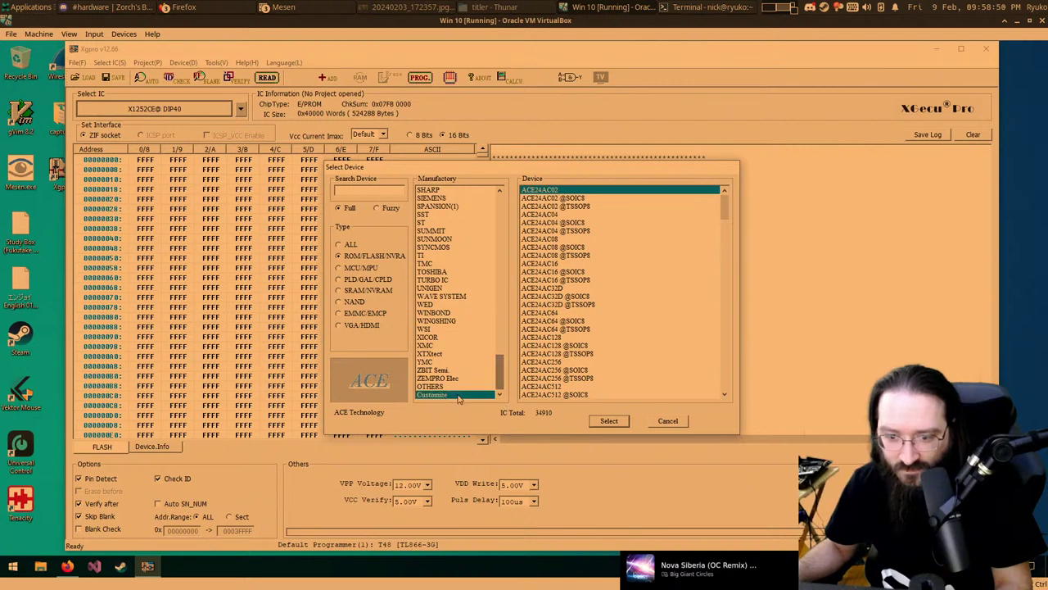
{"action": "double_click", "coordinate": [546, 190]}
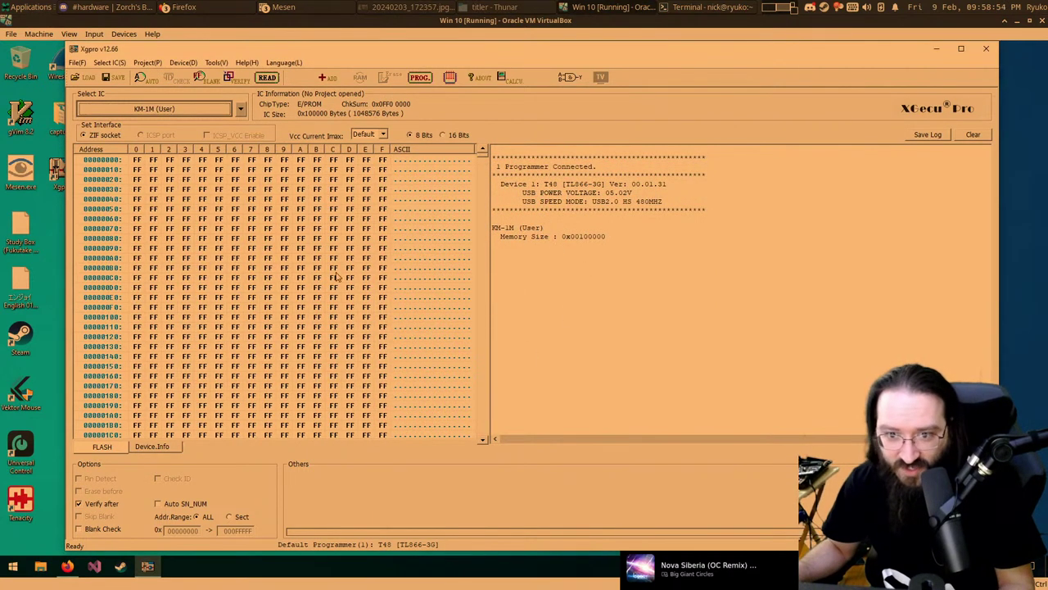
{"action": "left_click", "coordinate": [154, 447]}
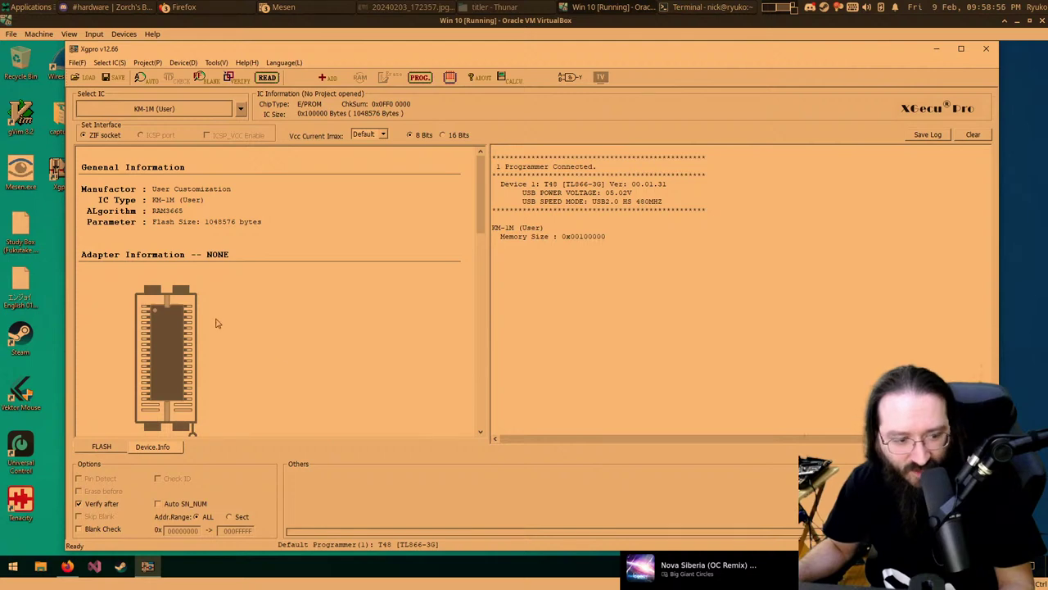
Step: Switch to the Xgpro user guide PDF in Firefox and look through the buffer-editing sections up to the programming options in section 4.8
{"action": "left_click", "coordinate": [68, 566]}
{"action": "scroll", "coordinate": [412, 308], "scroll_direction": "down", "scroll_amount": 10}
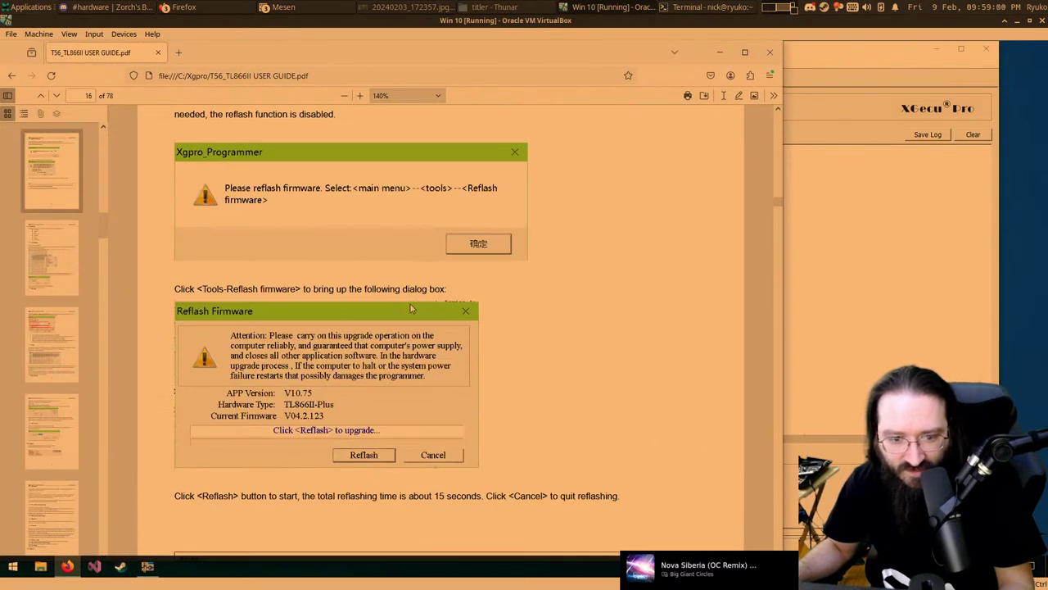
{"action": "scroll", "coordinate": [412, 308], "scroll_direction": "down", "scroll_amount": 10}
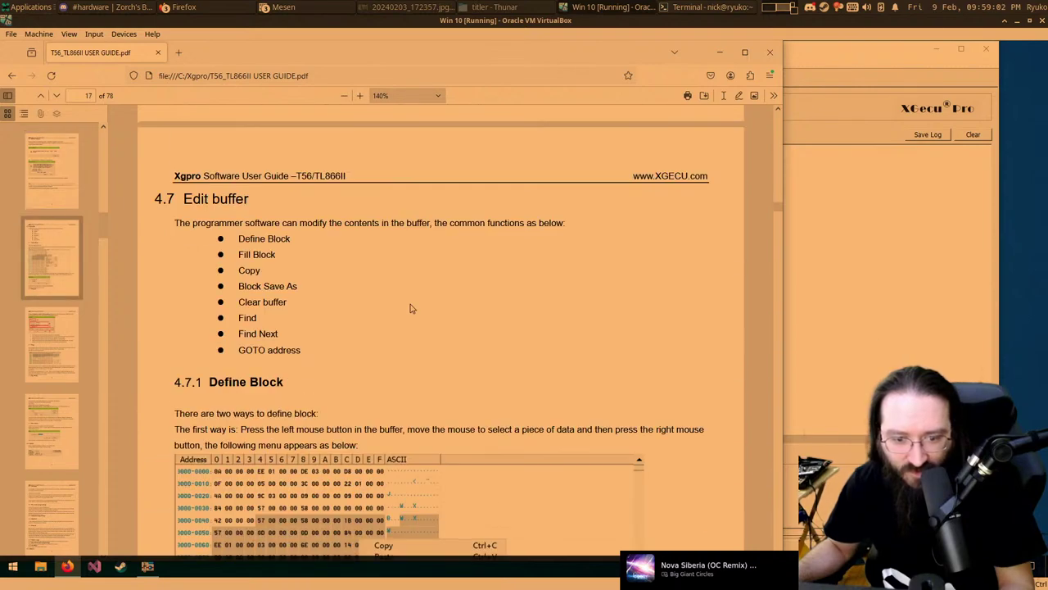
{"action": "scroll", "coordinate": [412, 308], "scroll_direction": "down", "scroll_amount": 10}
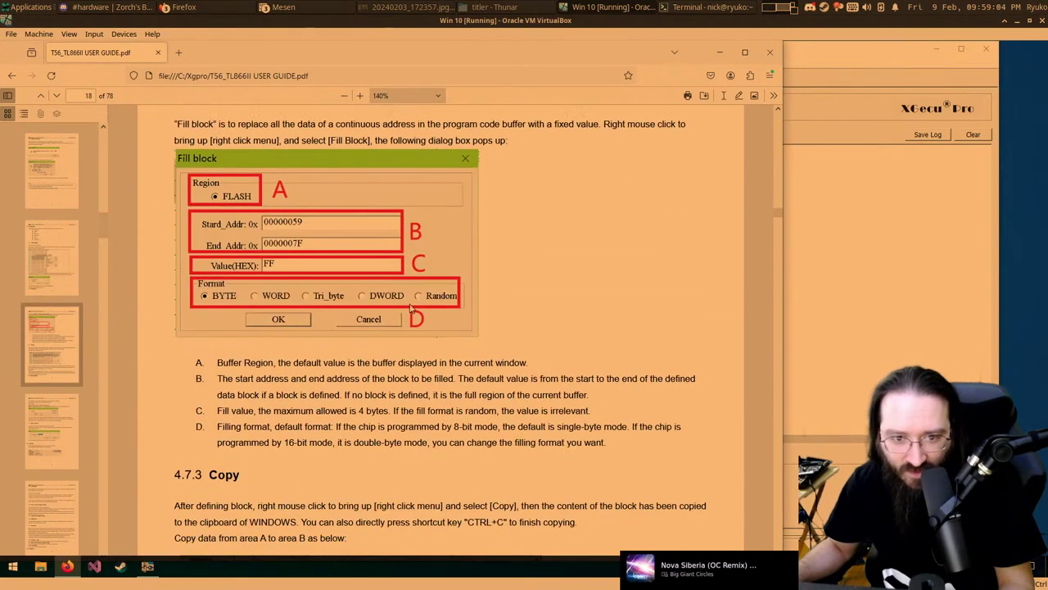
{"action": "scroll", "coordinate": [412, 308], "scroll_direction": "down", "scroll_amount": 10}
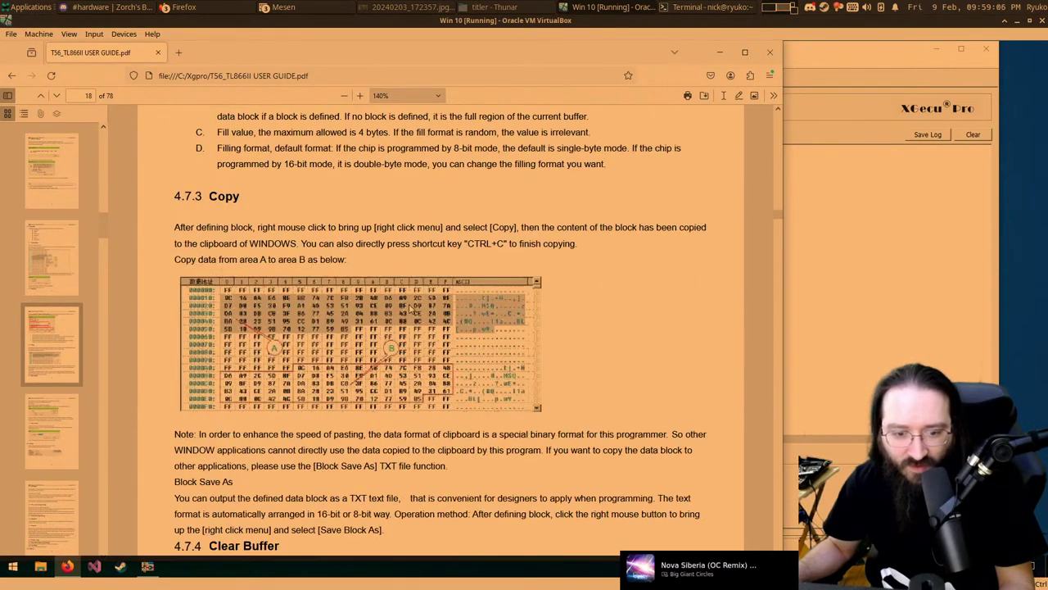
{"action": "scroll", "coordinate": [409, 305], "scroll_direction": "down", "scroll_amount": 10}
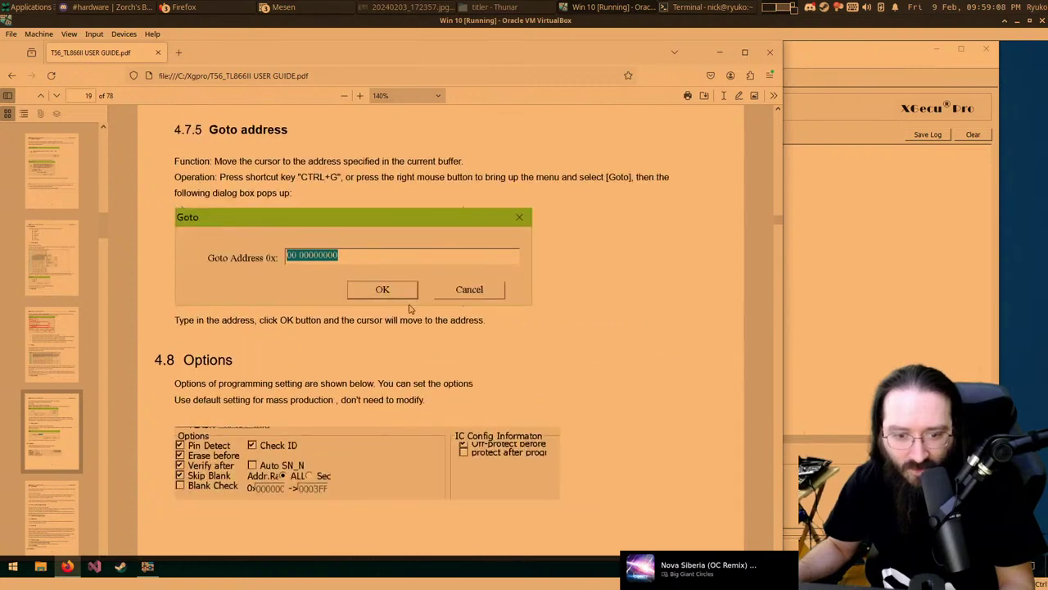
{"action": "scroll", "coordinate": [410, 309], "scroll_direction": "up", "scroll_amount": 1}
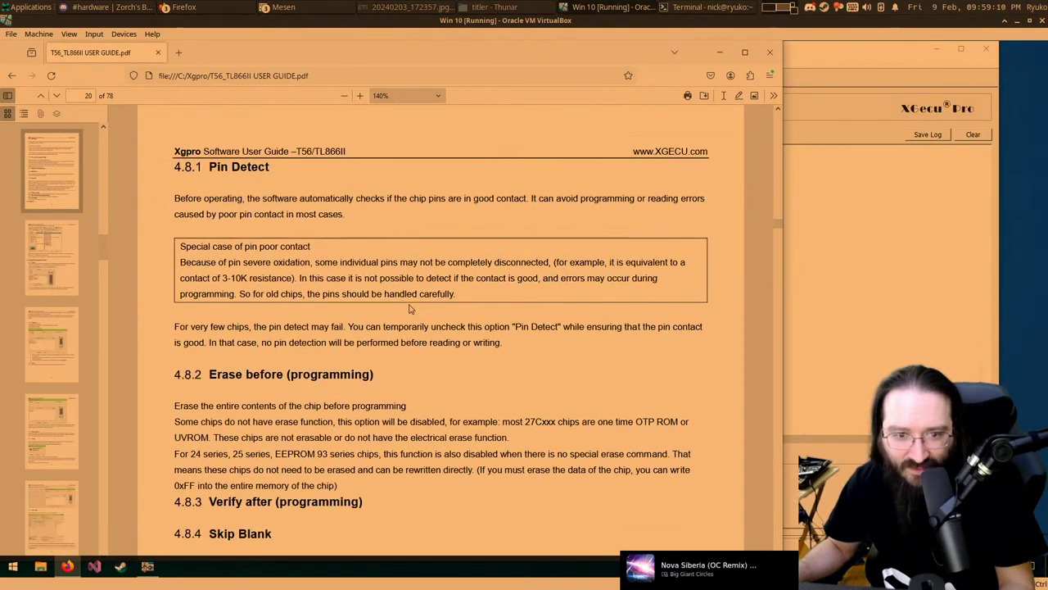
Step: Read section 4.8.1 on Pin Detect, including the guidance on disabling the option for chips whose detection may fail
{"action": "left_click_drag", "start_coordinate": [203, 200], "coordinate": [422, 199]}
{"action": "left_click", "coordinate": [338, 213]}
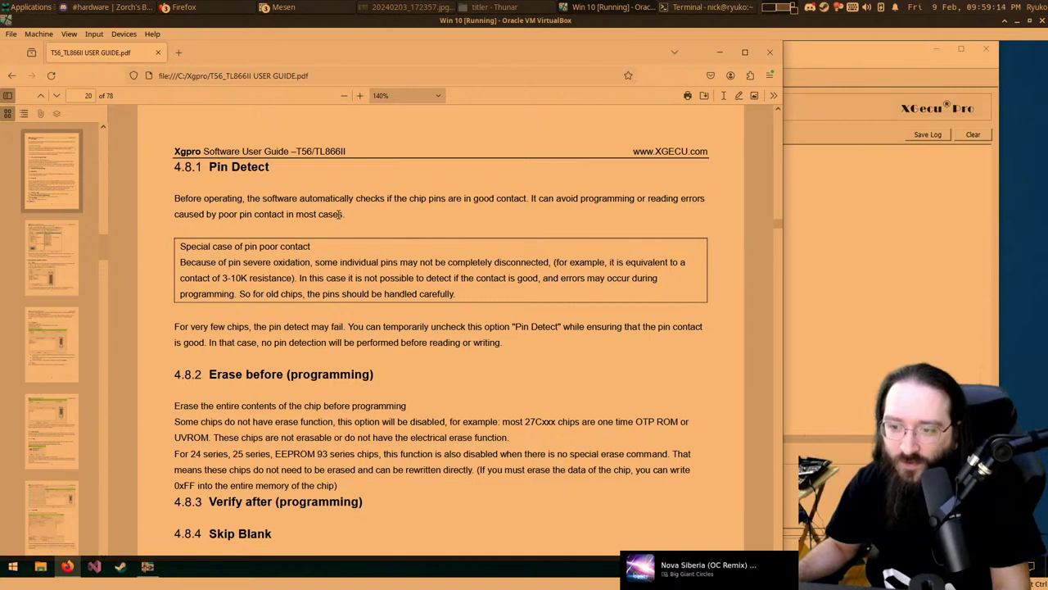
{"action": "left_click_drag", "start_coordinate": [355, 212], "coordinate": [174, 199]}
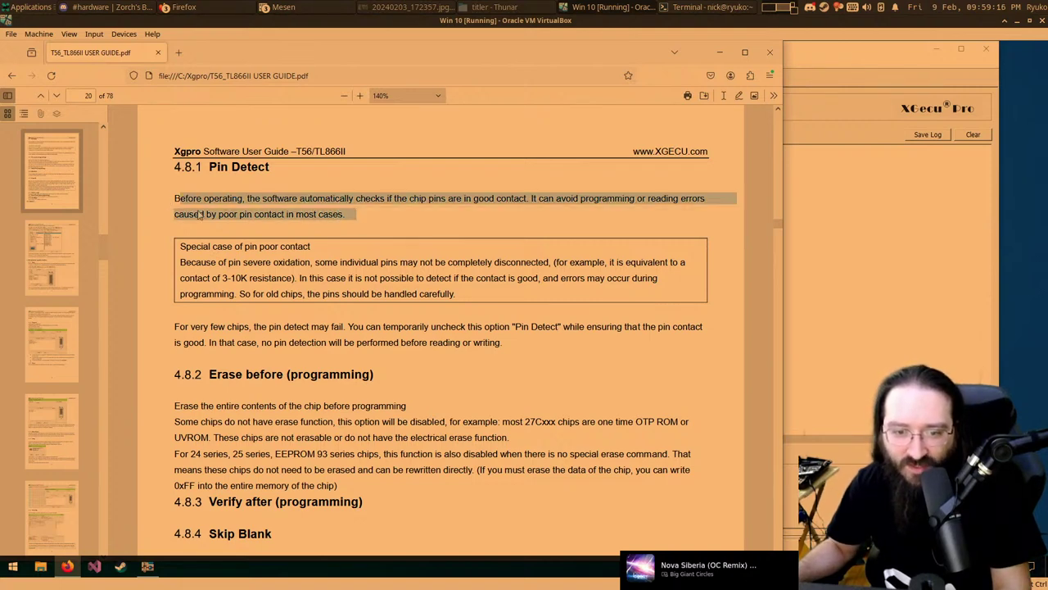
{"action": "left_click", "coordinate": [267, 236]}
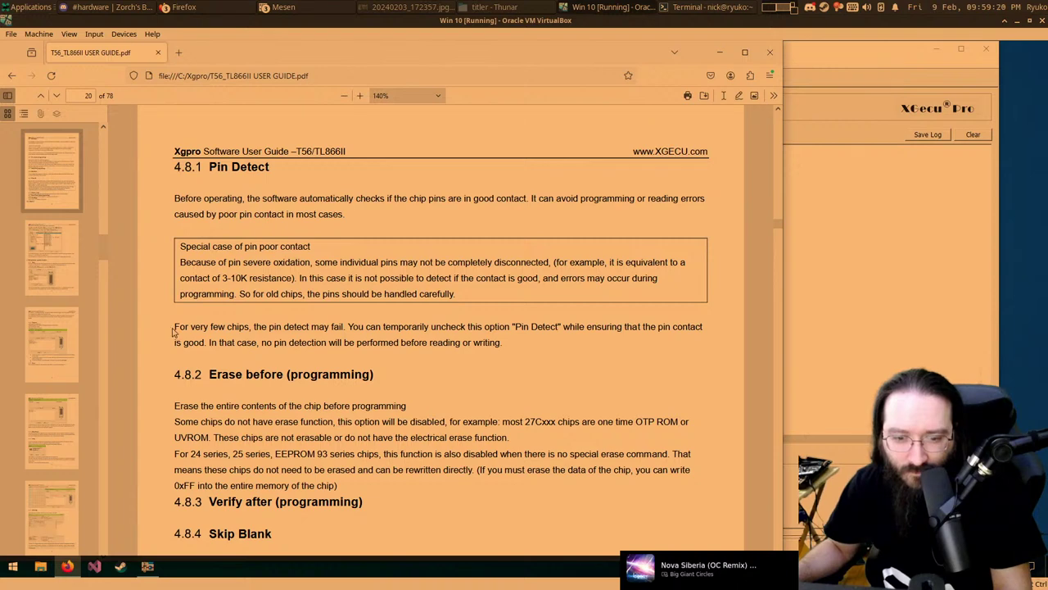
{"action": "left_click_drag", "start_coordinate": [176, 327], "coordinate": [299, 339]}
{"action": "left_click_drag", "start_coordinate": [366, 327], "coordinate": [509, 328]}
{"action": "left_click", "coordinate": [504, 342]}
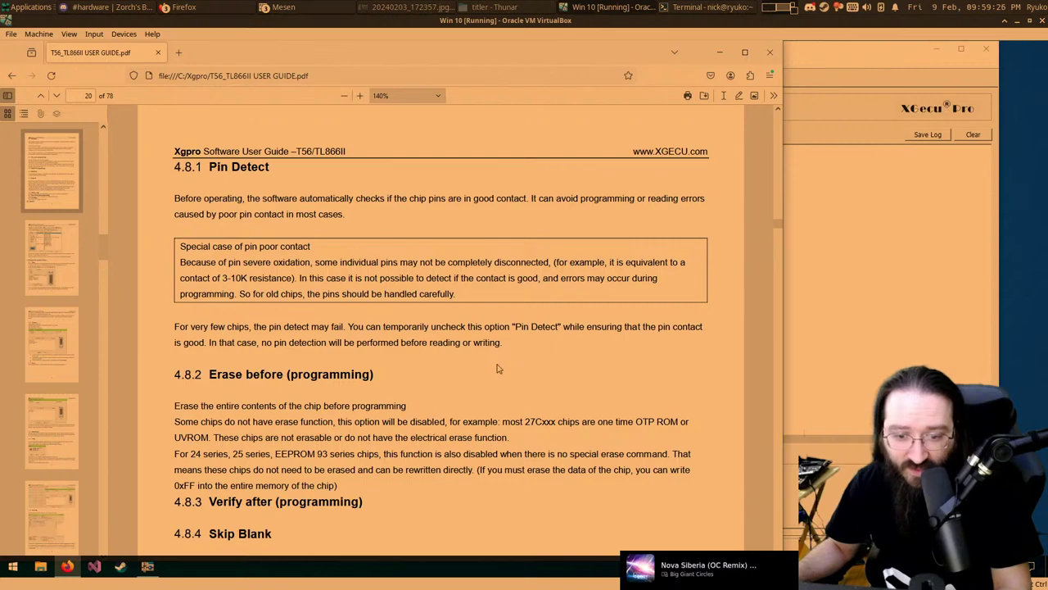
Step: Read section 4.8.5 of the guide on how Check ID uses a chip's internal identification bytes
{"action": "scroll", "coordinate": [498, 368], "scroll_direction": "down", "scroll_amount": 5}
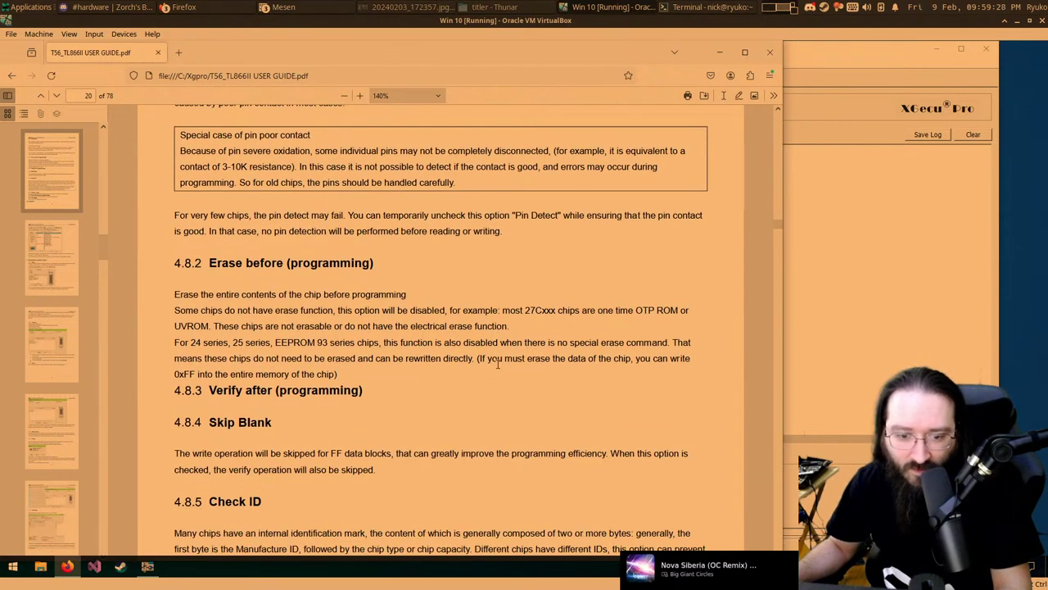
{"action": "scroll", "coordinate": [496, 365], "scroll_direction": "down", "scroll_amount": 3}
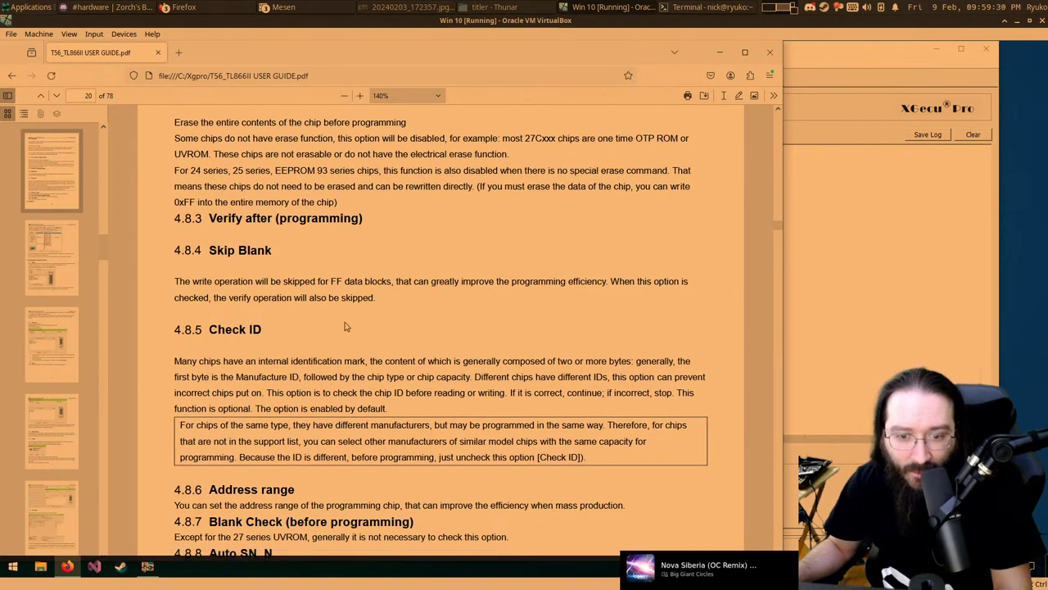
{"action": "scroll", "coordinate": [272, 294], "scroll_direction": "down", "scroll_amount": 1}
{"action": "left_click_drag", "start_coordinate": [176, 254], "coordinate": [416, 270]}
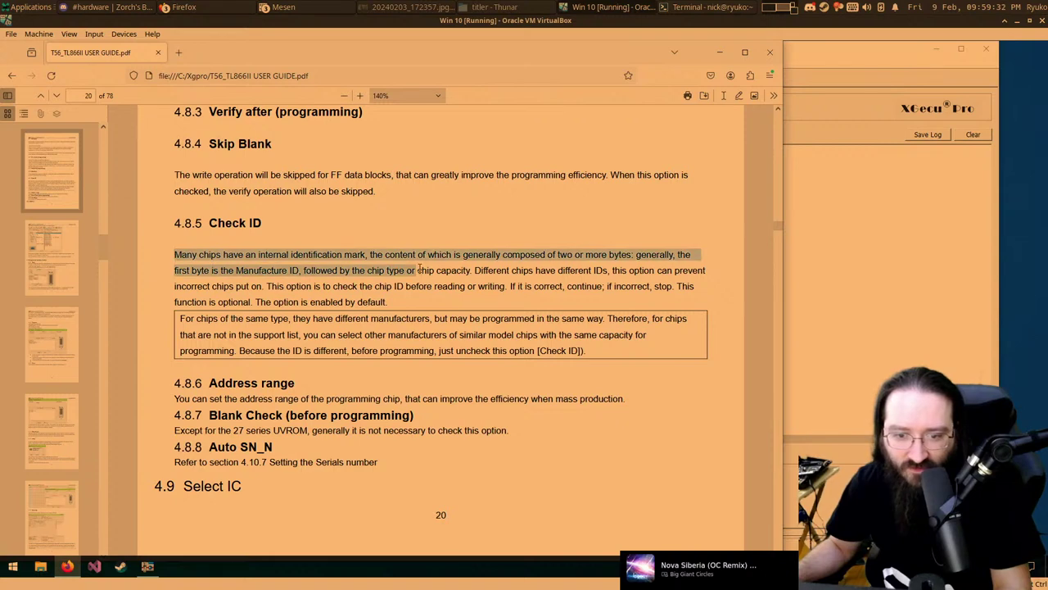
{"action": "left_click", "coordinate": [353, 254]}
{"action": "left_click_drag", "start_coordinate": [353, 254], "coordinate": [599, 271]}
{"action": "left_click", "coordinate": [513, 290]}
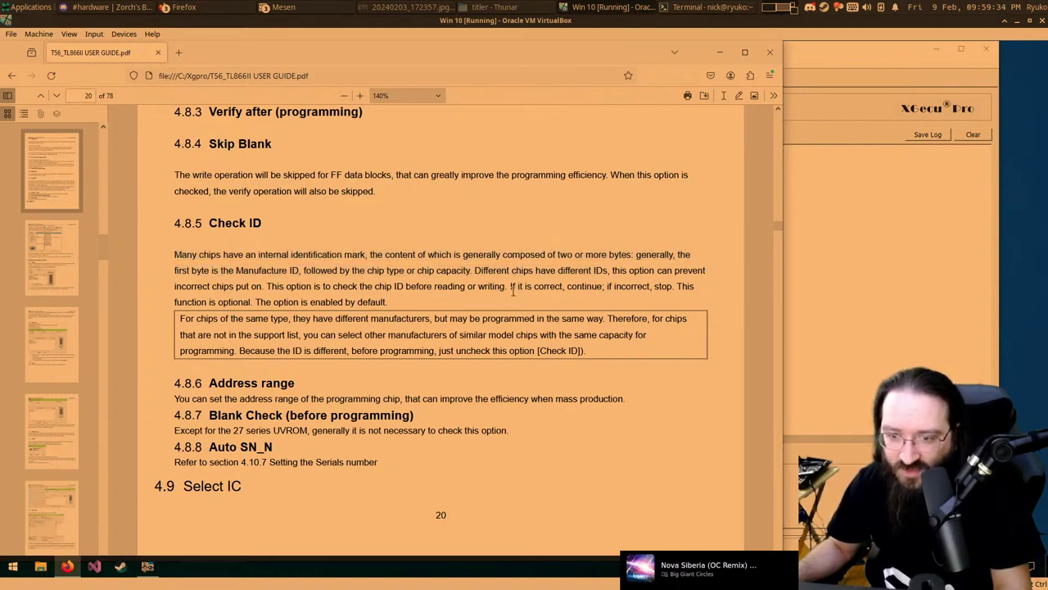
{"action": "left_click_drag", "start_coordinate": [524, 254], "coordinate": [633, 261]}
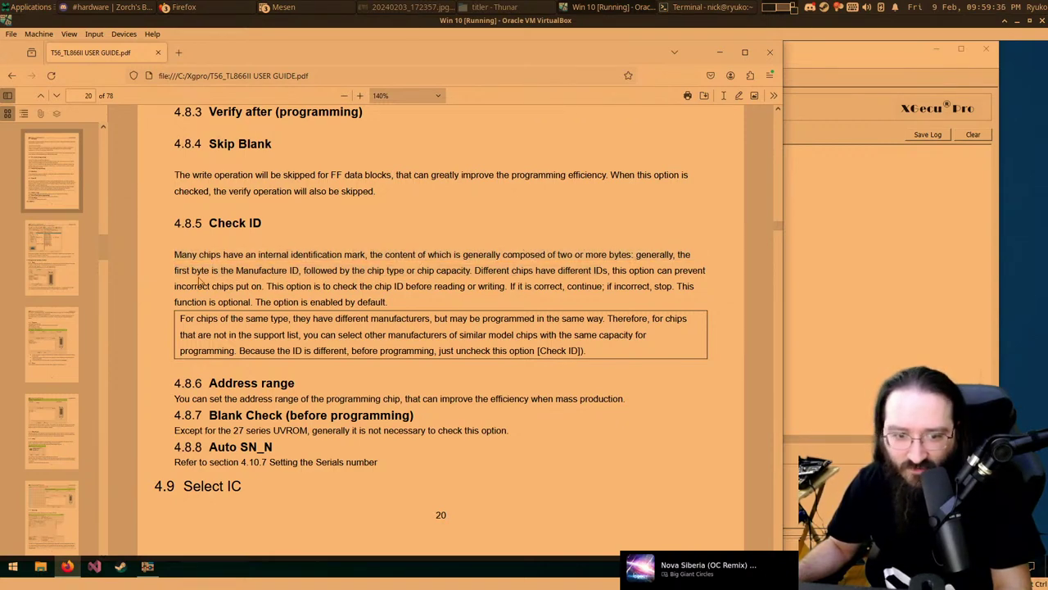
{"action": "left_click_drag", "start_coordinate": [198, 281], "coordinate": [344, 282]}
Step: Review the remaining option descriptions from Address range to Auto SN_N and the Select IC instructions in section 4.9
{"action": "scroll", "coordinate": [411, 291], "scroll_direction": "down", "scroll_amount": 3}
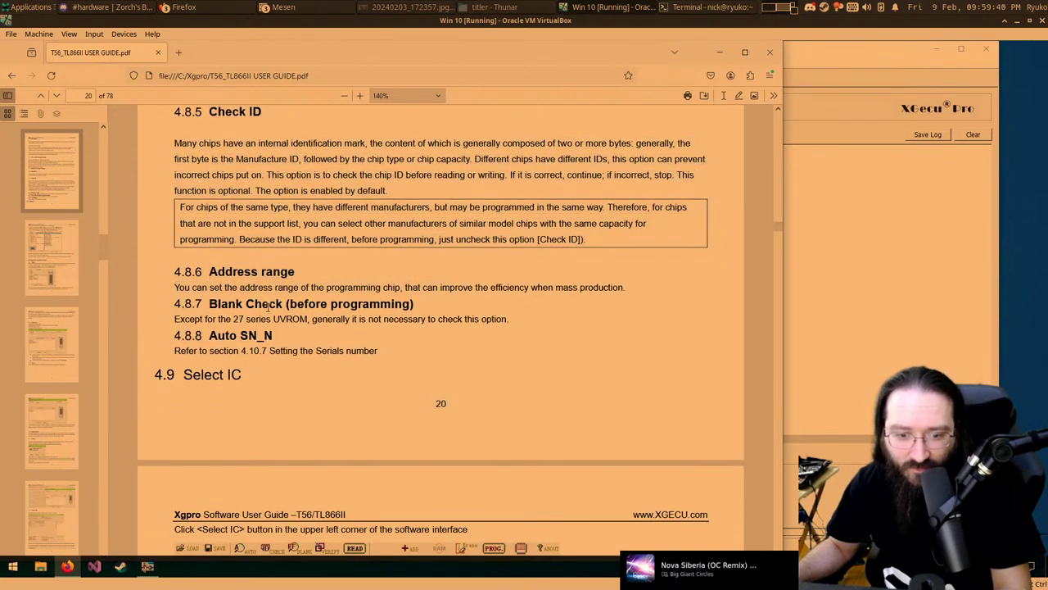
{"action": "left_click_drag", "start_coordinate": [210, 334], "coordinate": [433, 357]}
{"action": "scroll", "coordinate": [491, 328], "scroll_direction": "down", "scroll_amount": 3}
{"action": "left_click", "coordinate": [564, 288]}
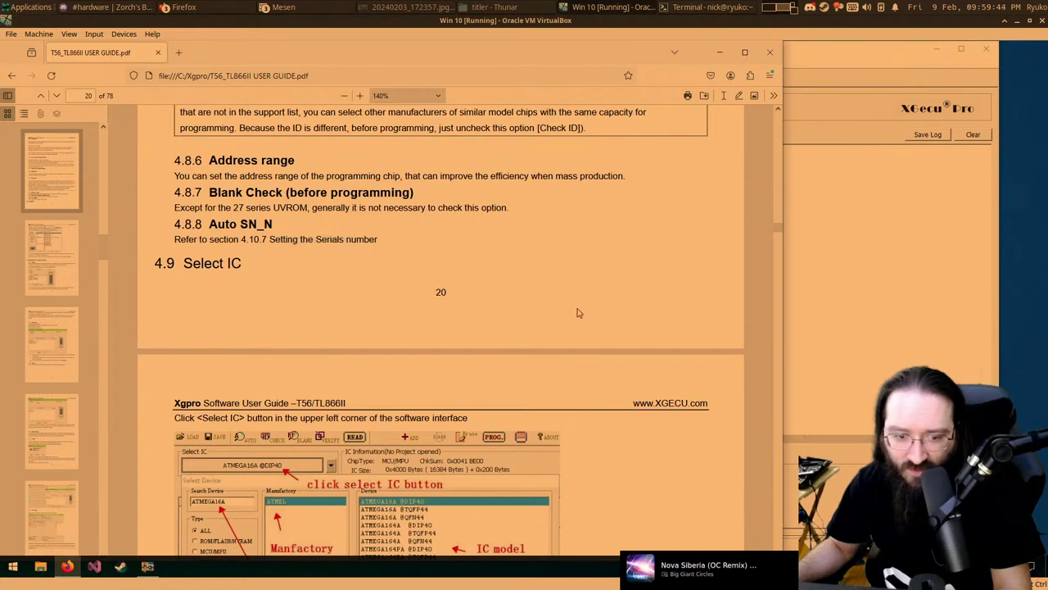
{"action": "scroll", "coordinate": [578, 314], "scroll_direction": "down", "scroll_amount": 6}
{"action": "scroll", "coordinate": [578, 315], "scroll_direction": "down", "scroll_amount": 1}
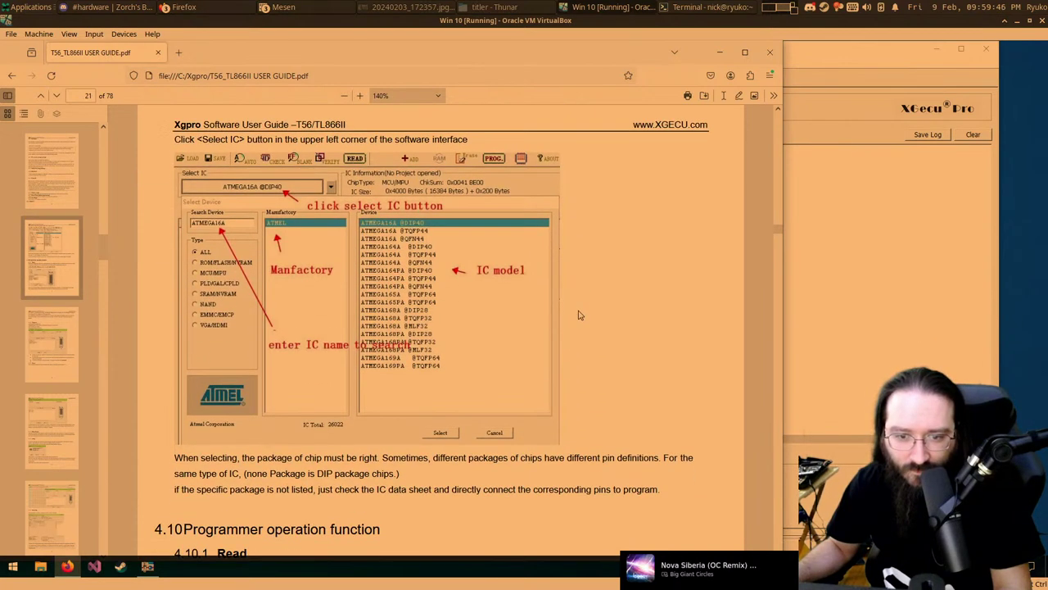
Step: Look through the programmer operation sections of the guide, from Read in 4.10.1 to IC Config. in 4.10.6
{"action": "scroll", "coordinate": [573, 313], "scroll_direction": "down", "scroll_amount": 6}
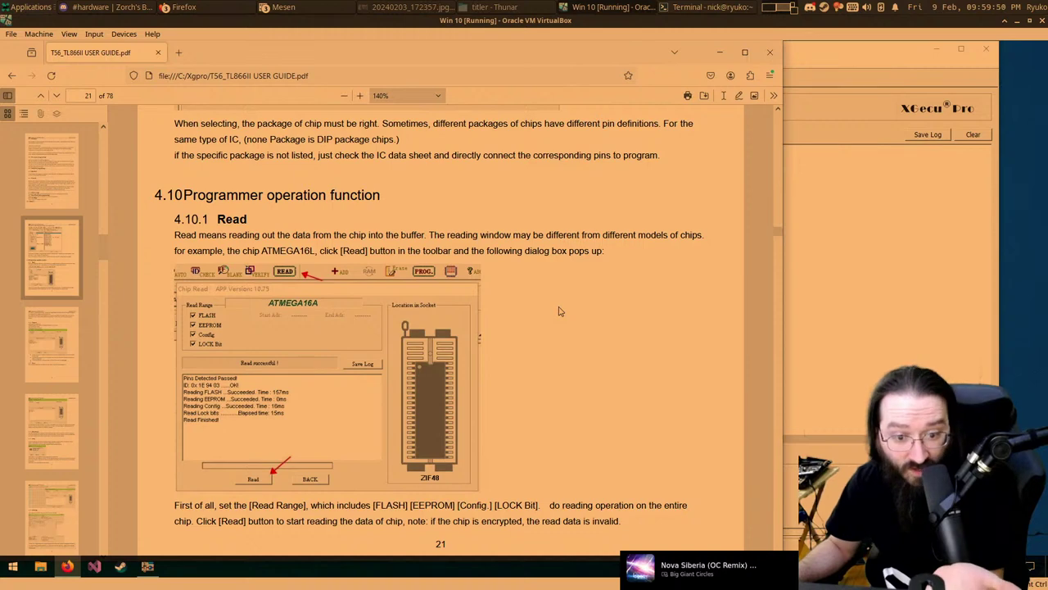
{"action": "scroll", "coordinate": [560, 311], "scroll_direction": "down", "scroll_amount": 1}
{"action": "scroll", "coordinate": [560, 311], "scroll_direction": "down", "scroll_amount": 1}
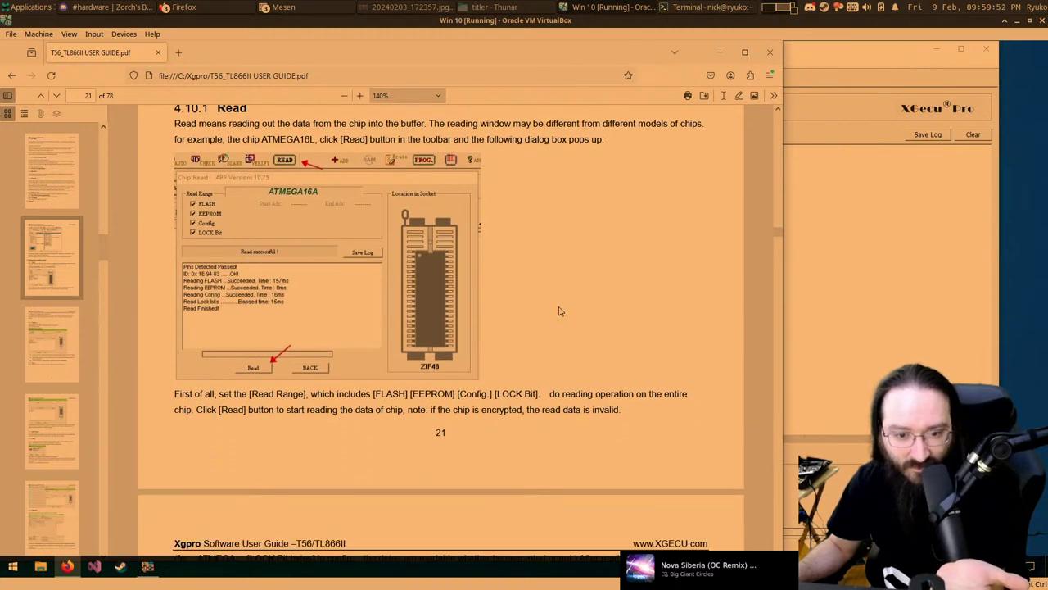
{"action": "scroll", "coordinate": [560, 311], "scroll_direction": "down", "scroll_amount": 9}
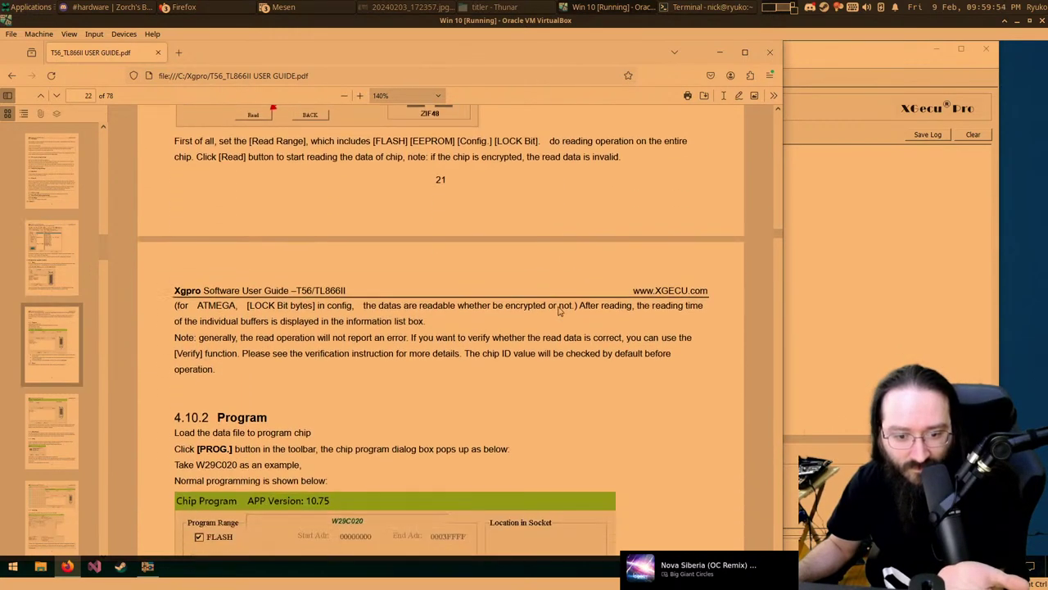
{"action": "scroll", "coordinate": [559, 311], "scroll_direction": "down", "scroll_amount": 15}
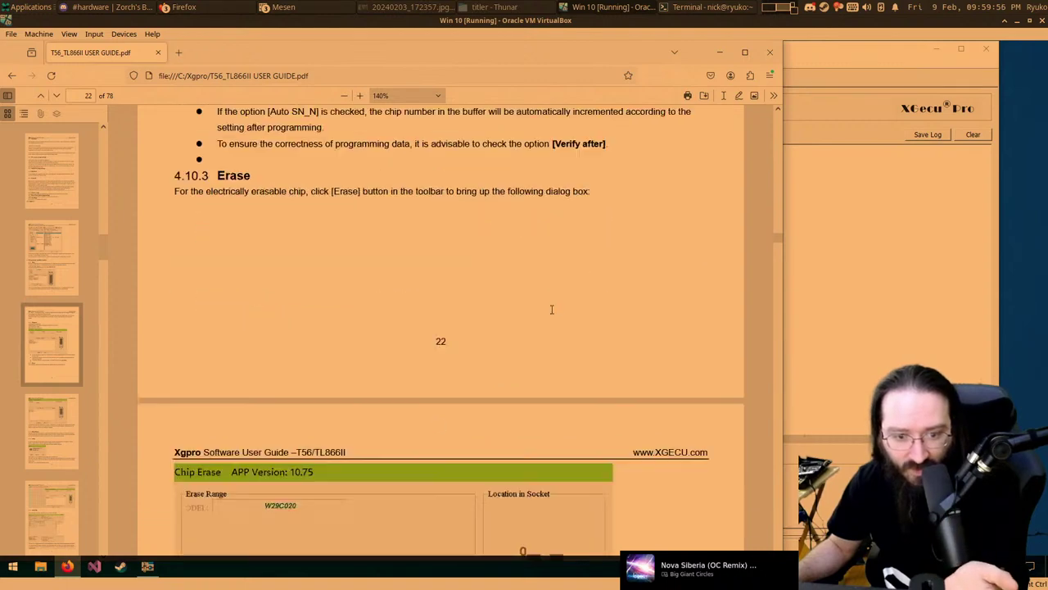
{"action": "scroll", "coordinate": [553, 313], "scroll_direction": "down", "scroll_amount": 7}
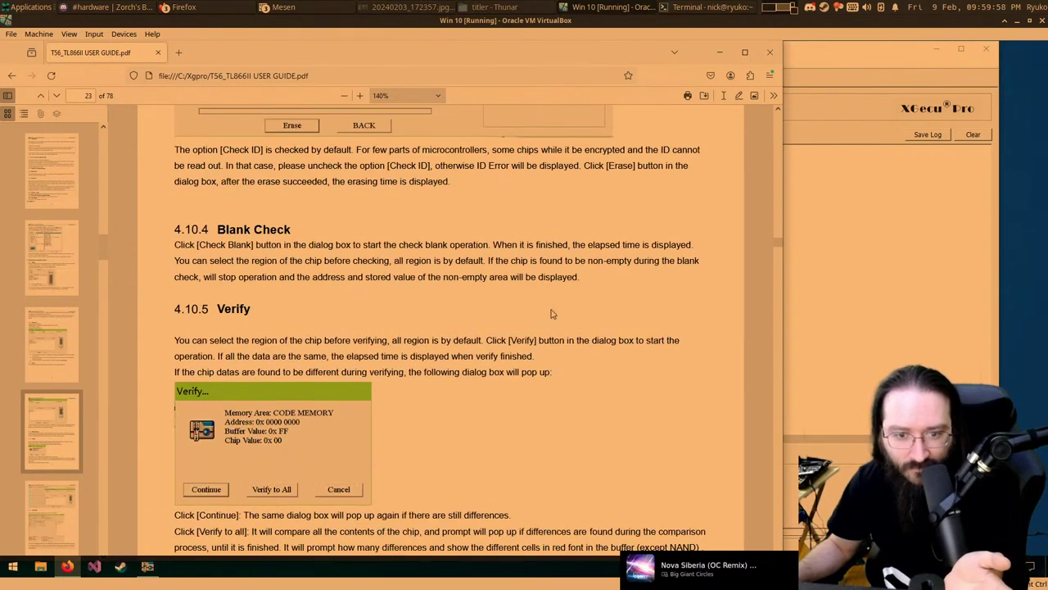
{"action": "scroll", "coordinate": [553, 313], "scroll_direction": "down", "scroll_amount": 7}
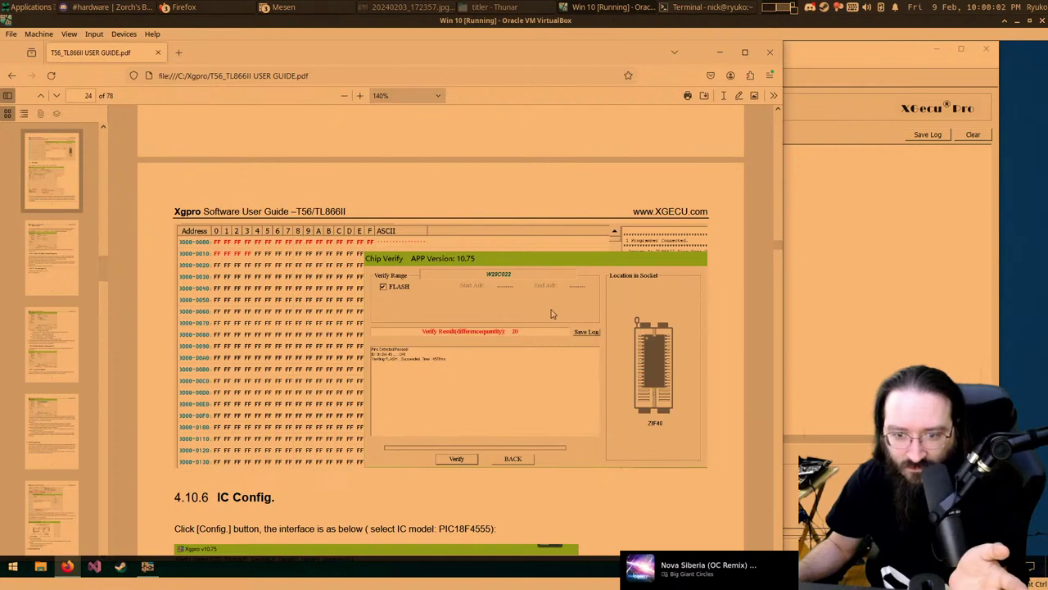
{"action": "scroll", "coordinate": [551, 313], "scroll_direction": "down", "scroll_amount": 8}
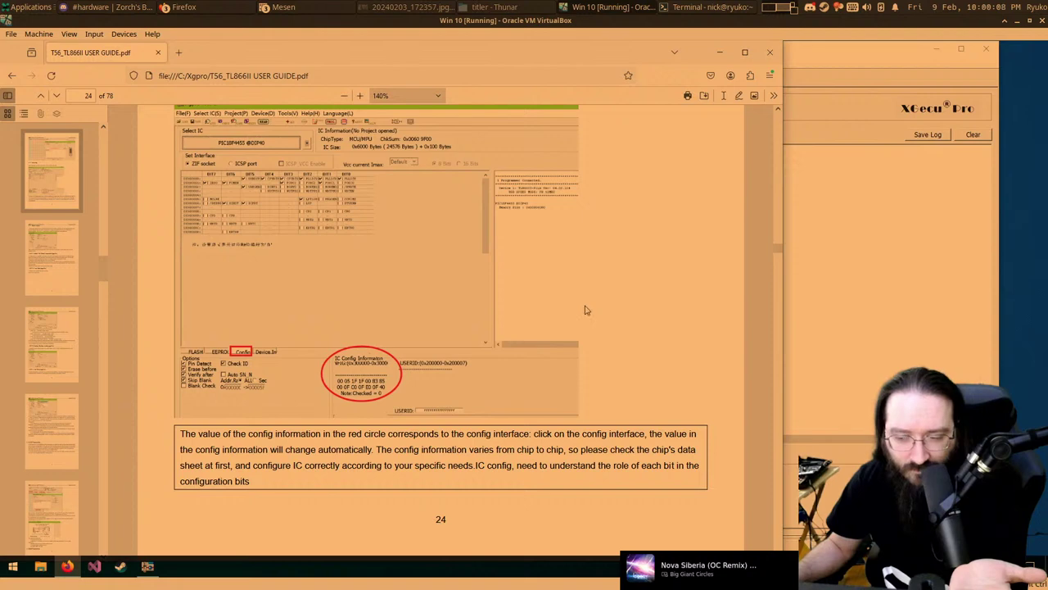
Step: Check the KM-1M (User) flash data view in Xgpro, then return to the guide and review the IC Config. section
{"action": "left_click", "coordinate": [849, 309]}
{"action": "left_click", "coordinate": [103, 447]}
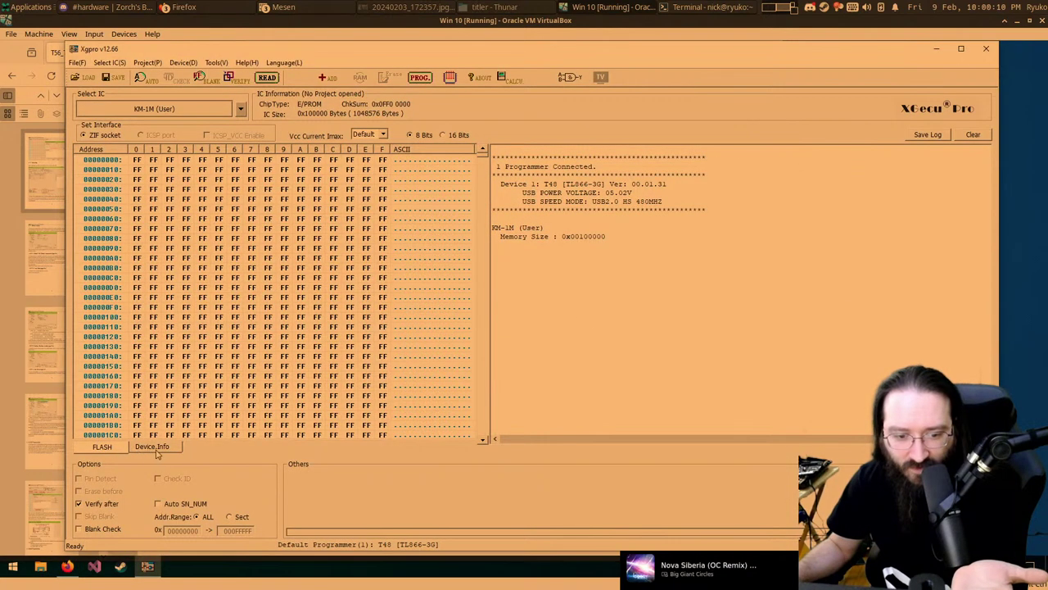
{"action": "left_click", "coordinate": [16, 60]}
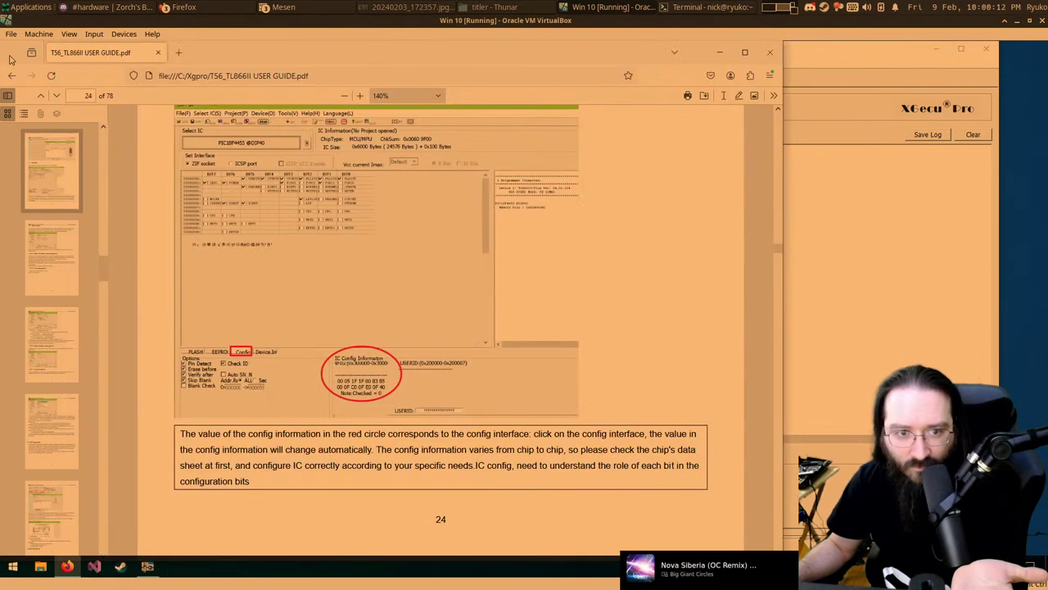
{"action": "scroll", "coordinate": [348, 272], "scroll_direction": "up", "scroll_amount": 3}
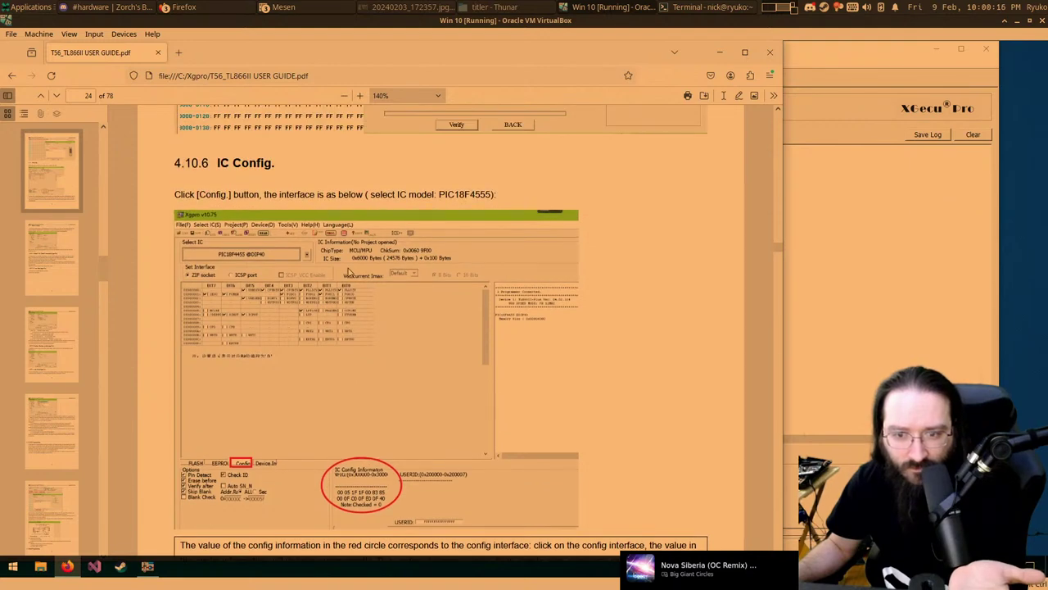
{"action": "scroll", "coordinate": [348, 272], "scroll_direction": "up", "scroll_amount": 5}
{"action": "scroll", "coordinate": [348, 272], "scroll_direction": "down", "scroll_amount": 10}
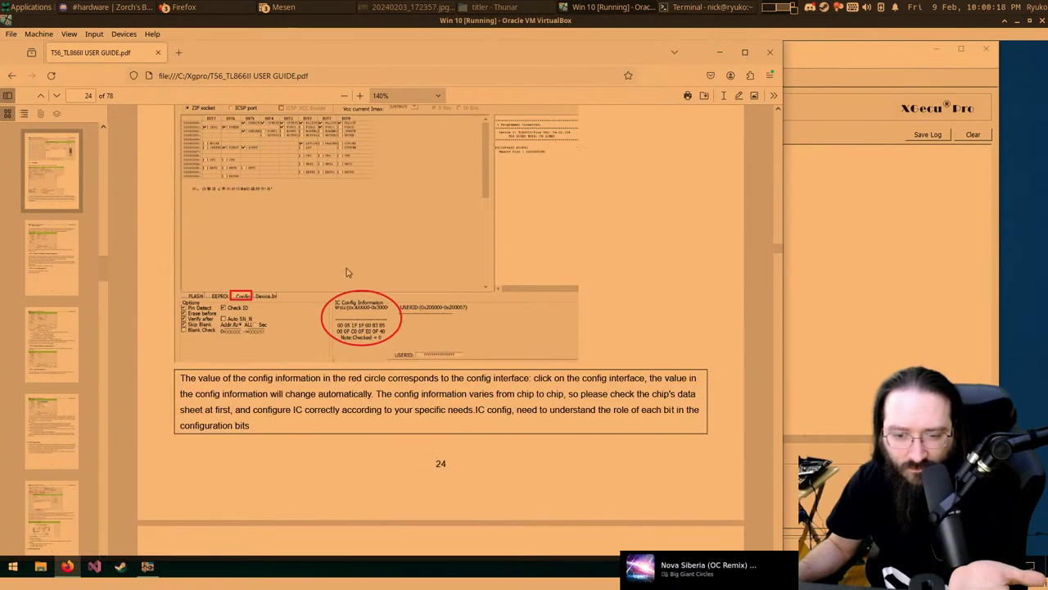
Step: Look through section 4.10.7 of the guide on serial numbers, including the Default INC. and Time Mode algorithms
{"action": "scroll", "coordinate": [348, 271], "scroll_direction": "down", "scroll_amount": 7}
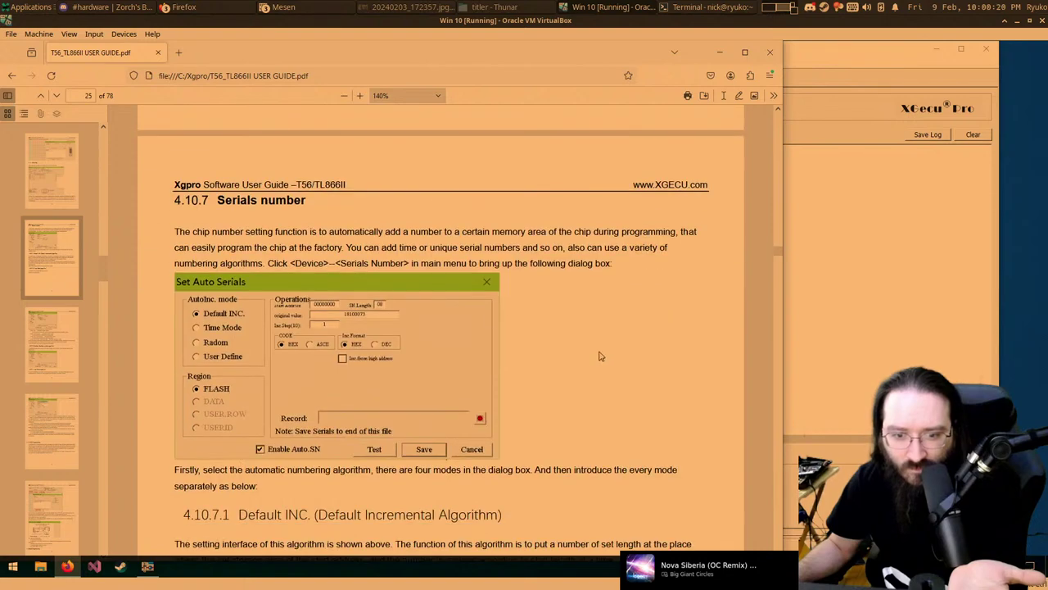
{"action": "scroll", "coordinate": [599, 356], "scroll_direction": "down", "scroll_amount": 12}
{"action": "scroll", "coordinate": [599, 356], "scroll_direction": "up", "scroll_amount": 3}
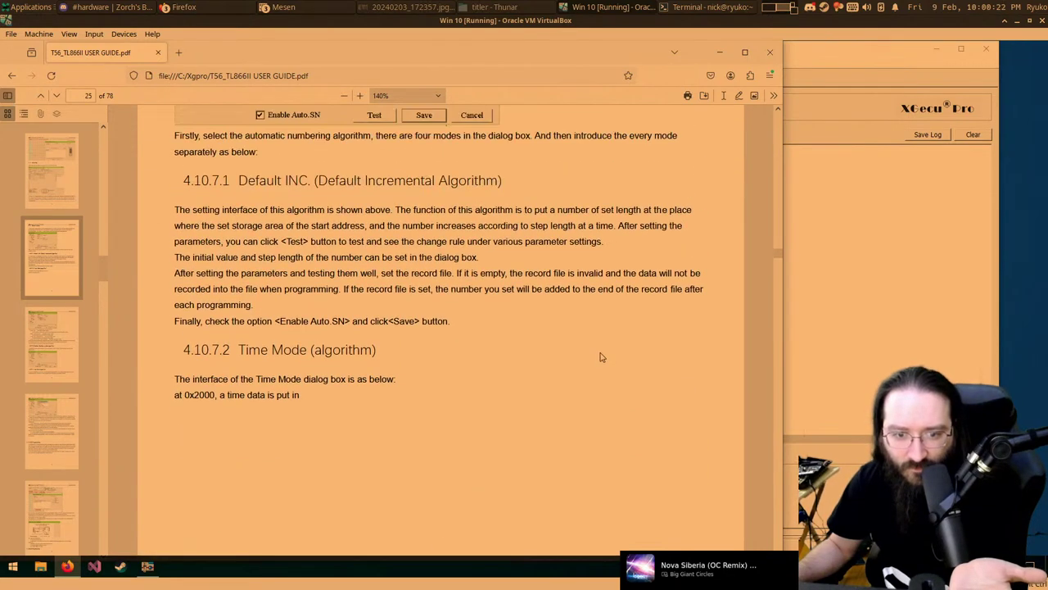
{"action": "scroll", "coordinate": [599, 356], "scroll_direction": "down", "scroll_amount": 12}
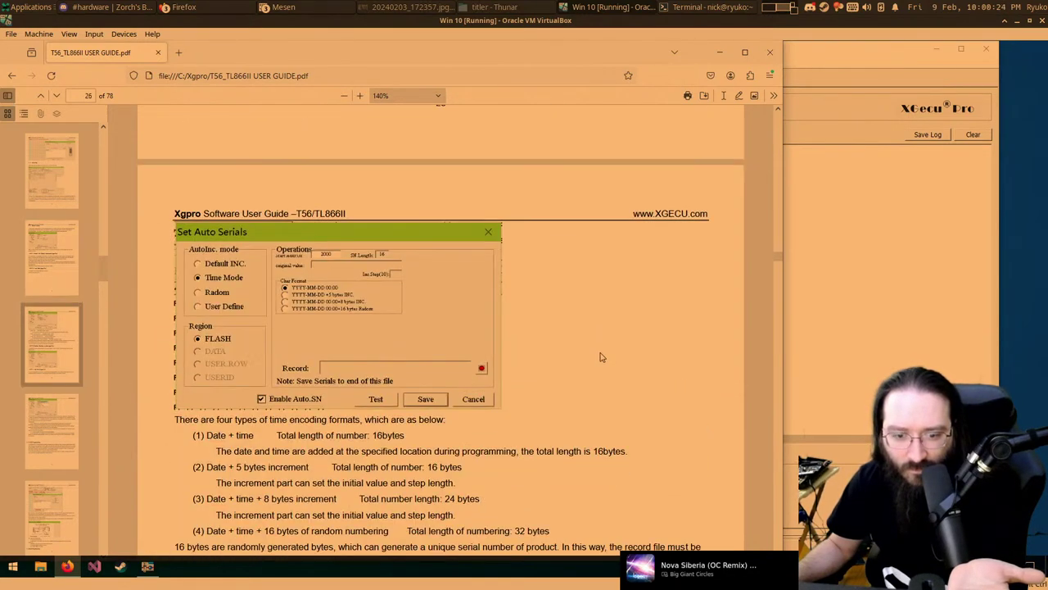